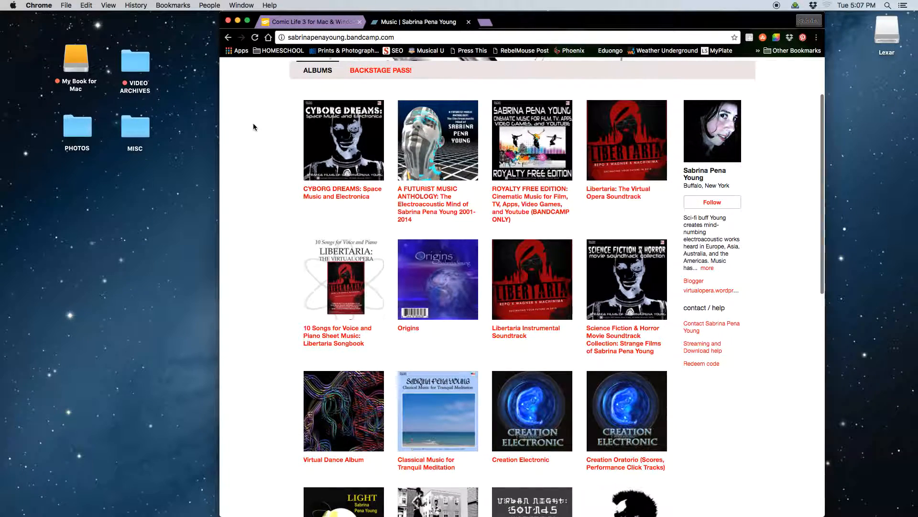
Open the CYBORG DREAMS album page from the Bandcamp discography and examine its cover artwork at enlarged size.
scroll(254, 126, up, 1)
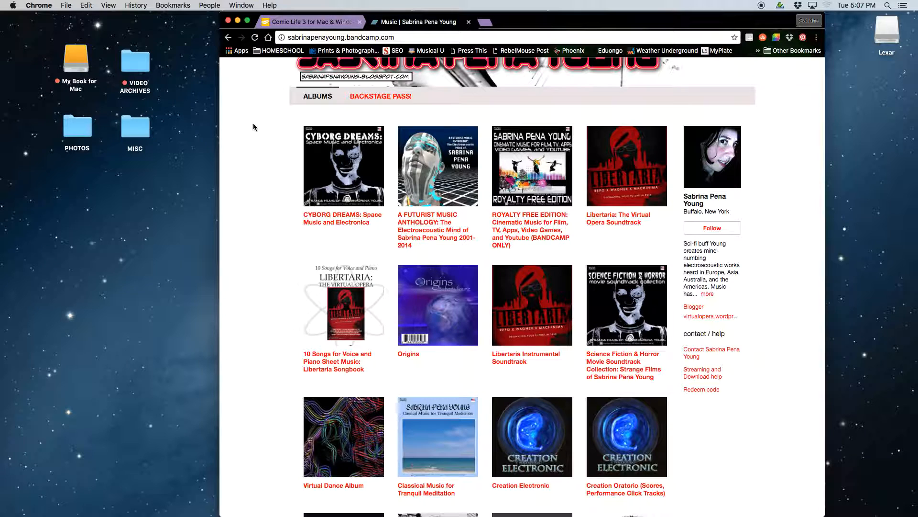
click(343, 167)
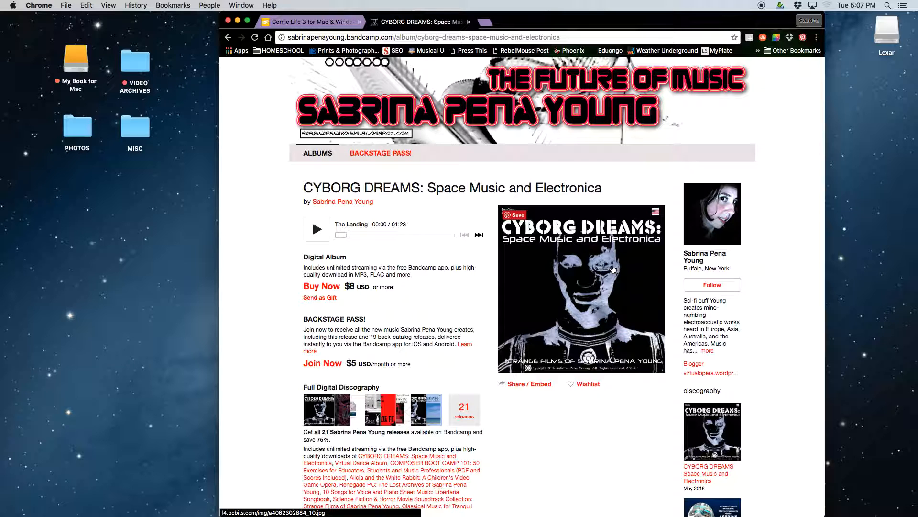
right_click(584, 302)
right_click(541, 385)
click(540, 386)
right_click(594, 324)
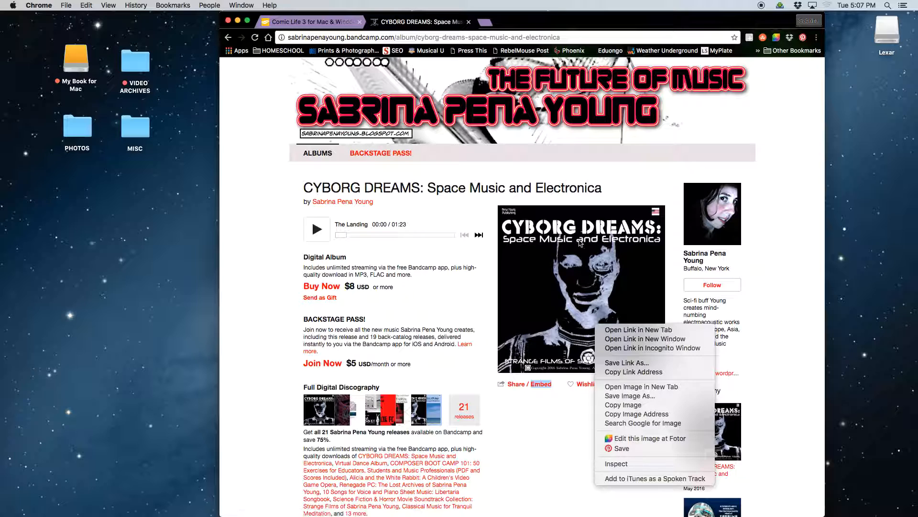
click(605, 204)
right_click(607, 197)
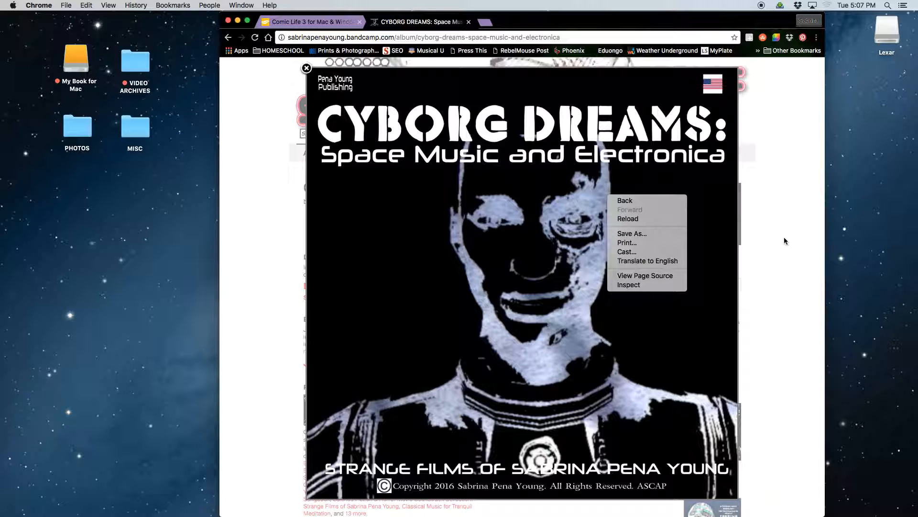
click(784, 238)
click(784, 238)
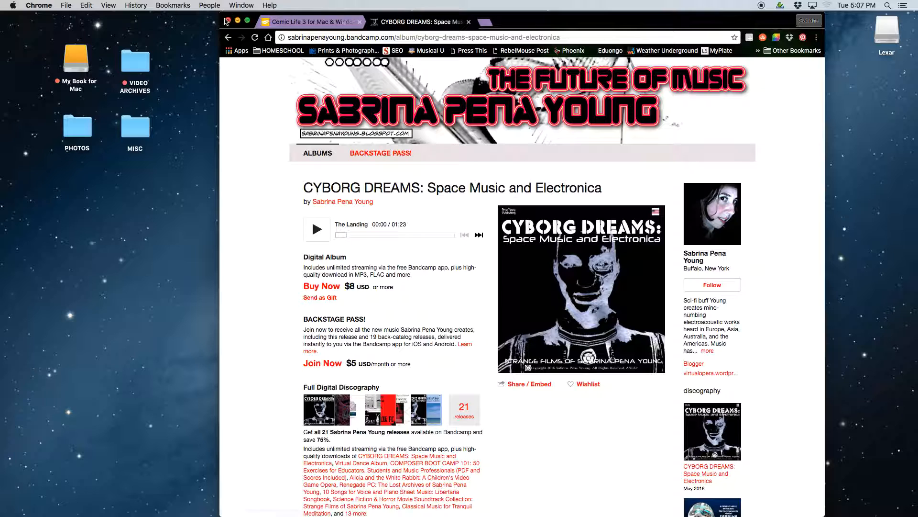
Bring up the Comic Life 3 web page, minimize the browser, and create a Blank Script document in Comic Life 3.
click(318, 25)
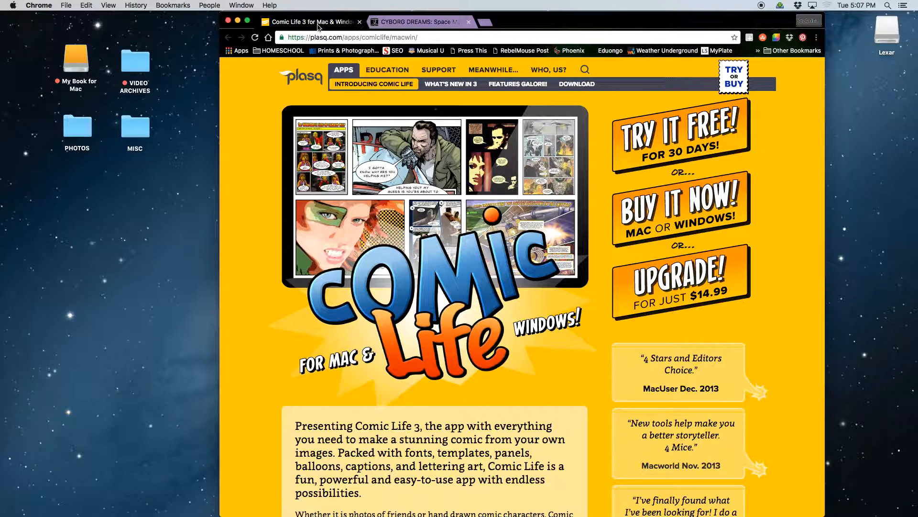
click(238, 21)
mouse_move(2, 115)
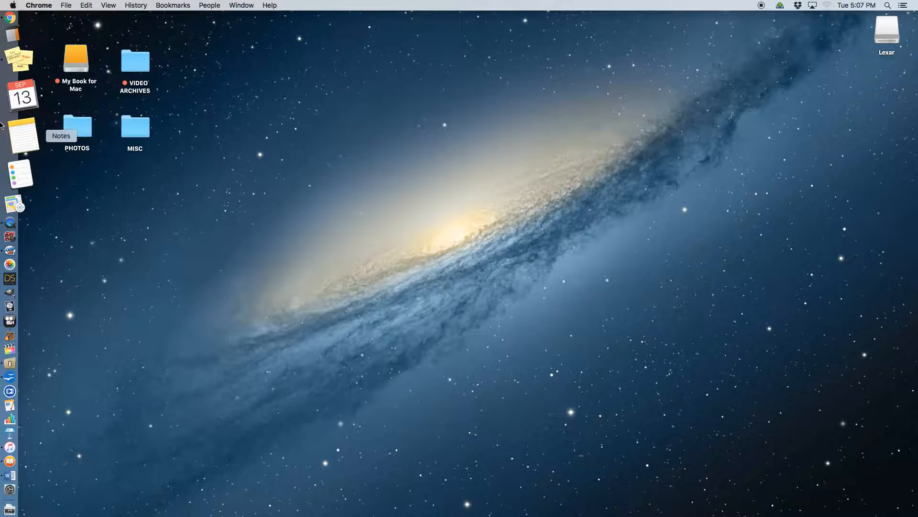
click(22, 197)
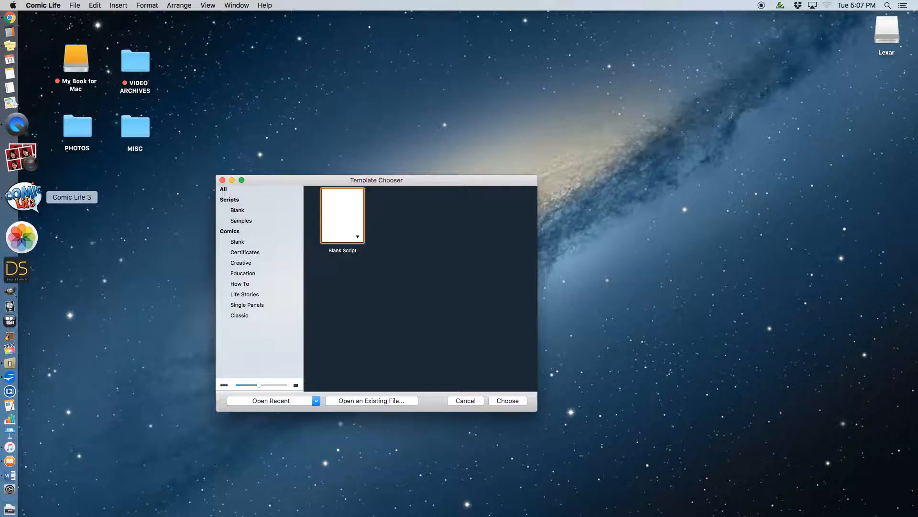
double_click(342, 216)
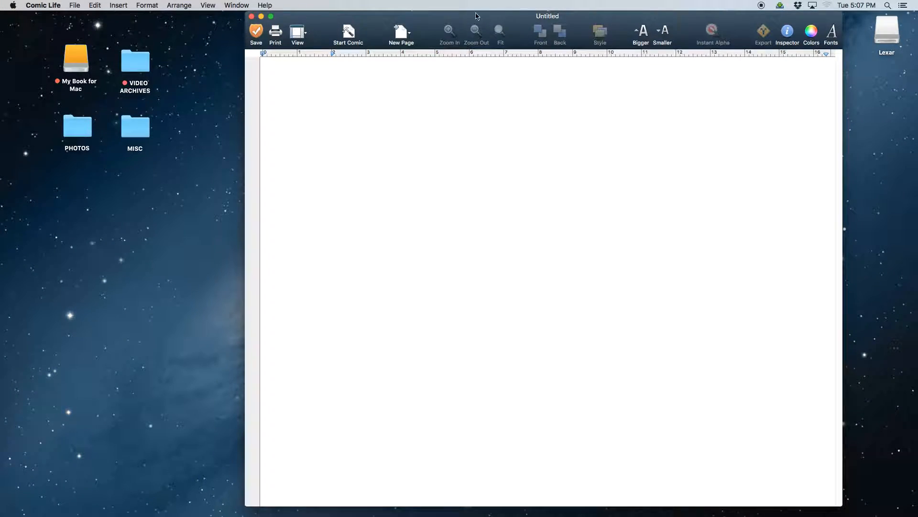
Start a comic from the script document using the Blank (with Styles) template.
drag(473, 21, 398, 19)
click(274, 32)
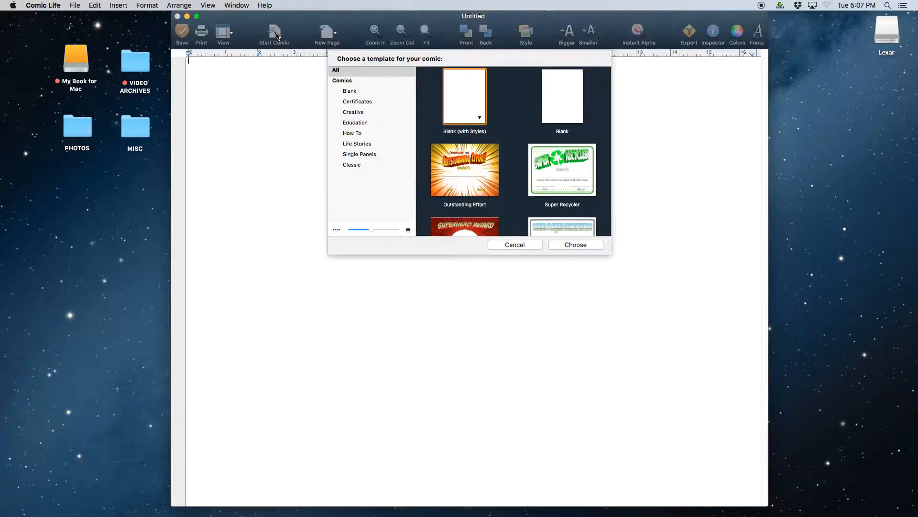
click(579, 246)
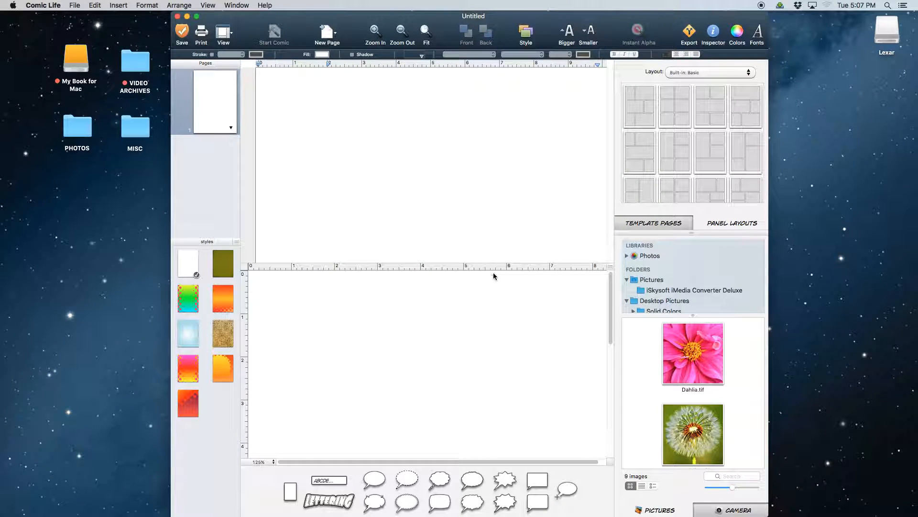
Set the comic's page size to the CD Traycard media preset and enlarge the page editing area above the script area's space.
click(713, 33)
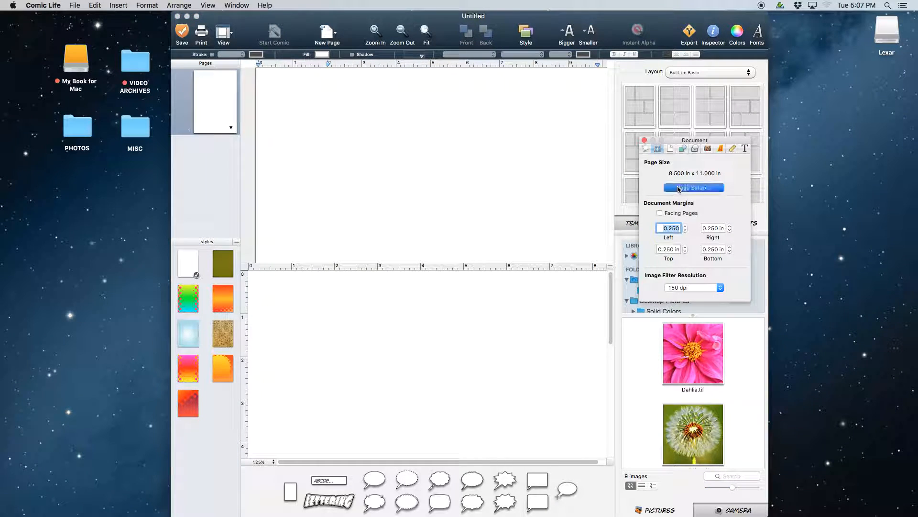
click(680, 188)
click(349, 93)
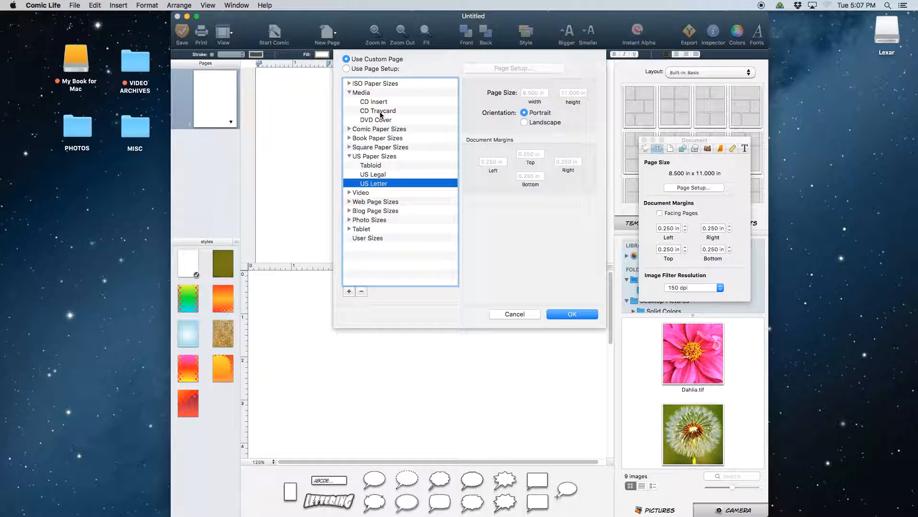
click(382, 111)
click(566, 314)
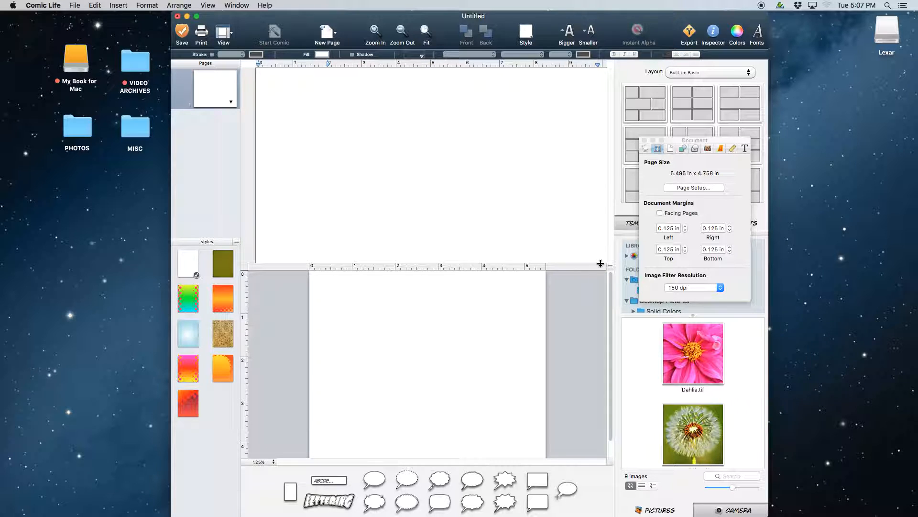
drag(612, 265, 582, 114)
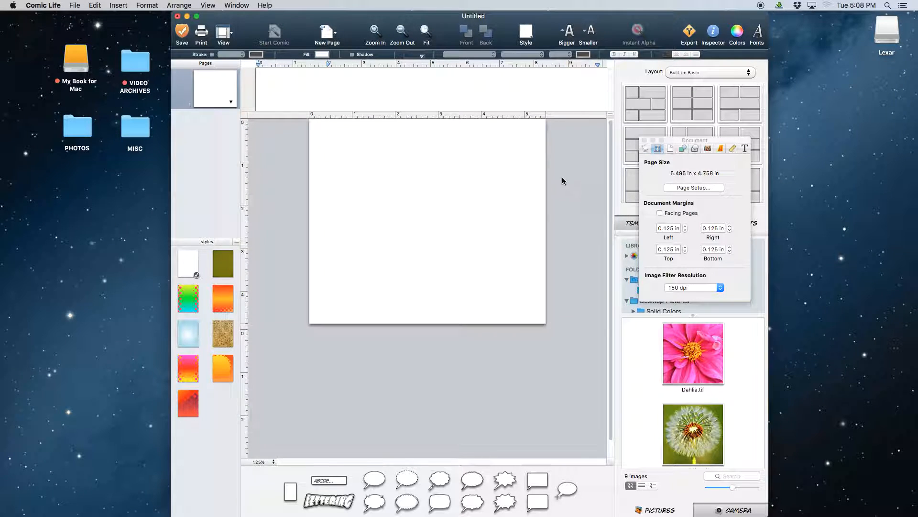
Save the comic as BASICA in the ALBUMS folder and move the Document inspector clear of the main window.
click(75, 6)
click(82, 62)
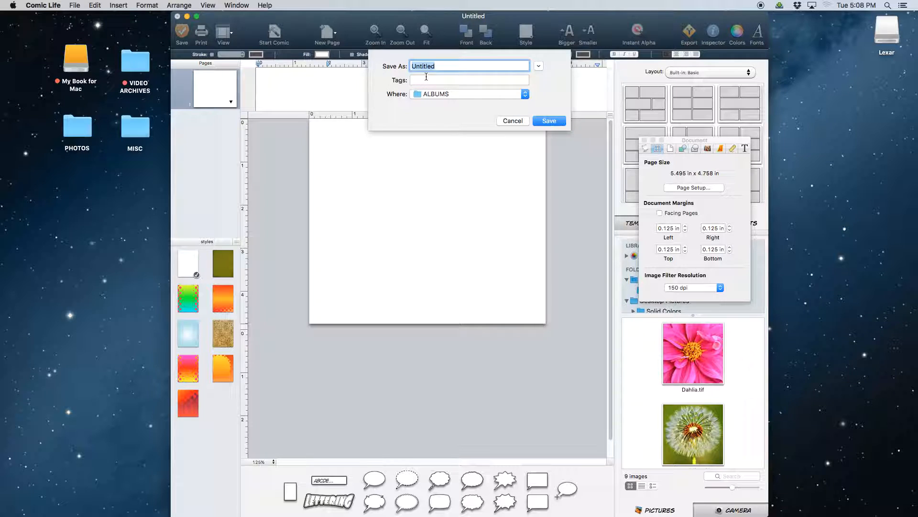
text(RANDOM)
key(Return)
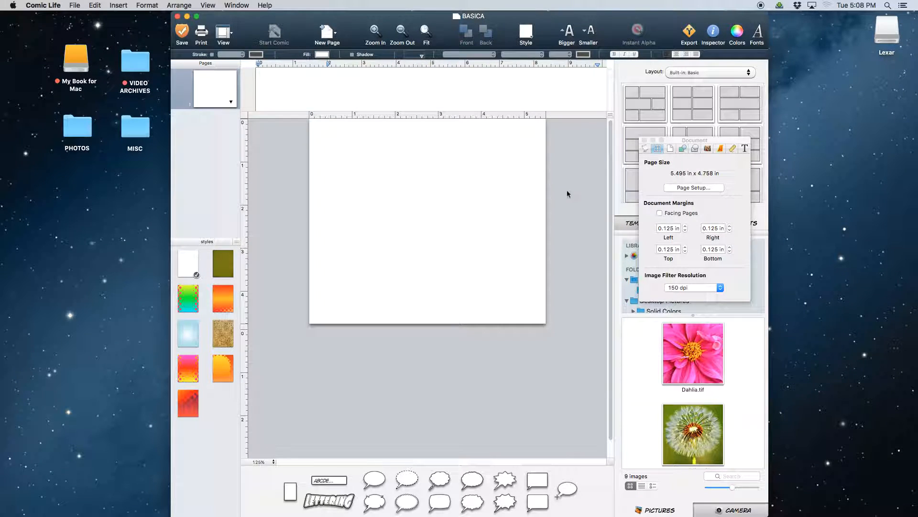
drag(683, 142, 823, 134)
Switch to Chrome and open the Classical Music for Tranquil Meditation album page from the Bandcamp discography.
mouse_move(2, 81)
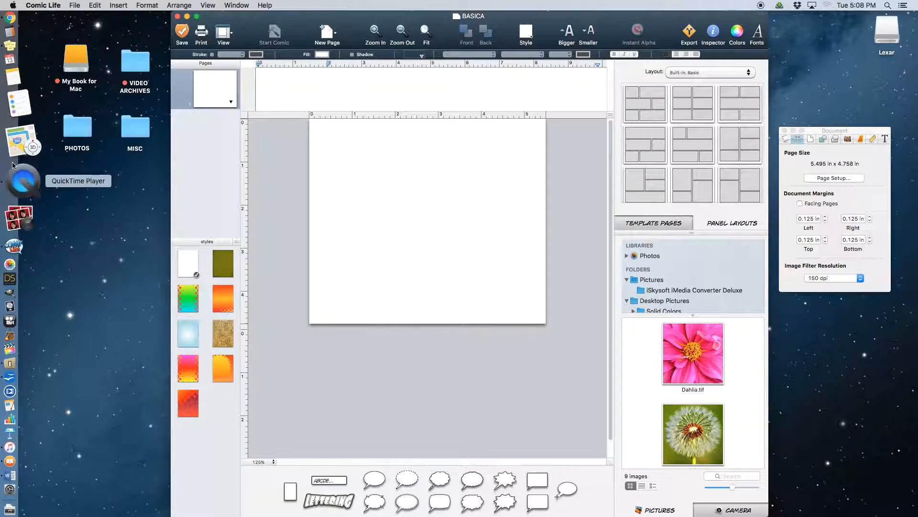
click(10, 61)
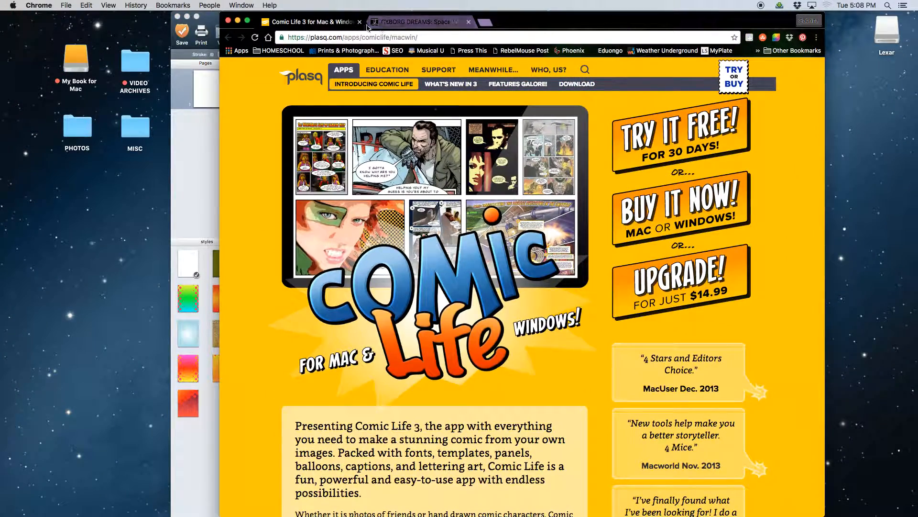
click(433, 22)
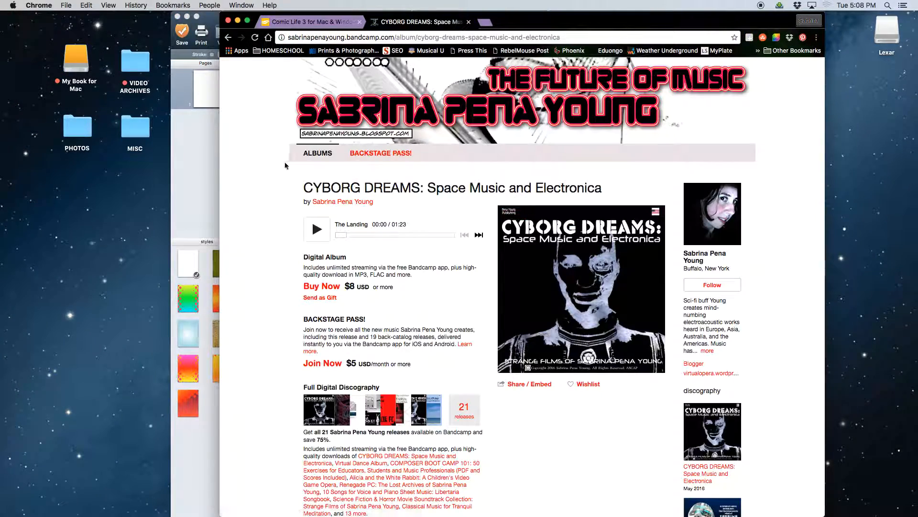
click(364, 204)
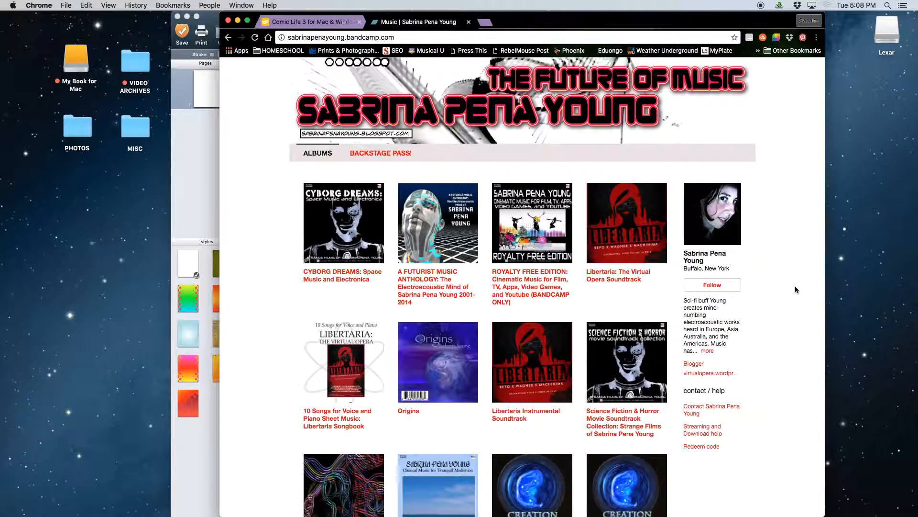
scroll(797, 289, down, 5)
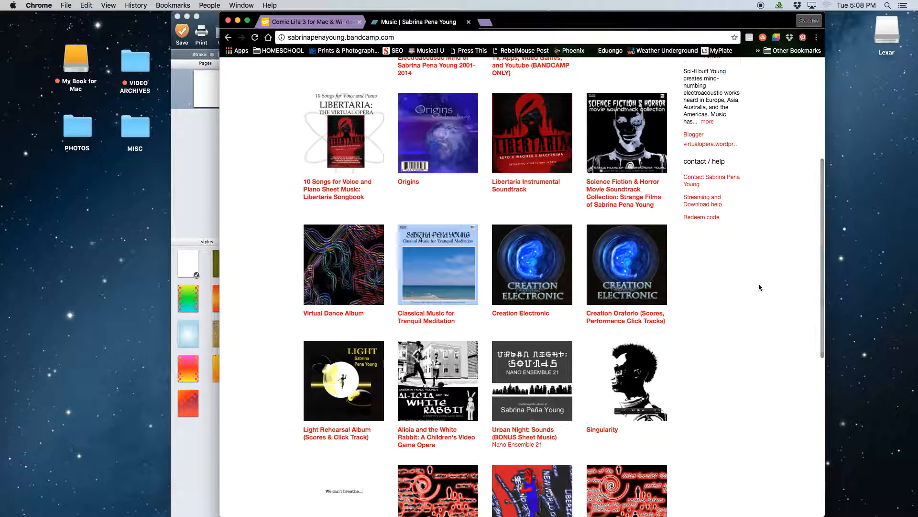
click(430, 271)
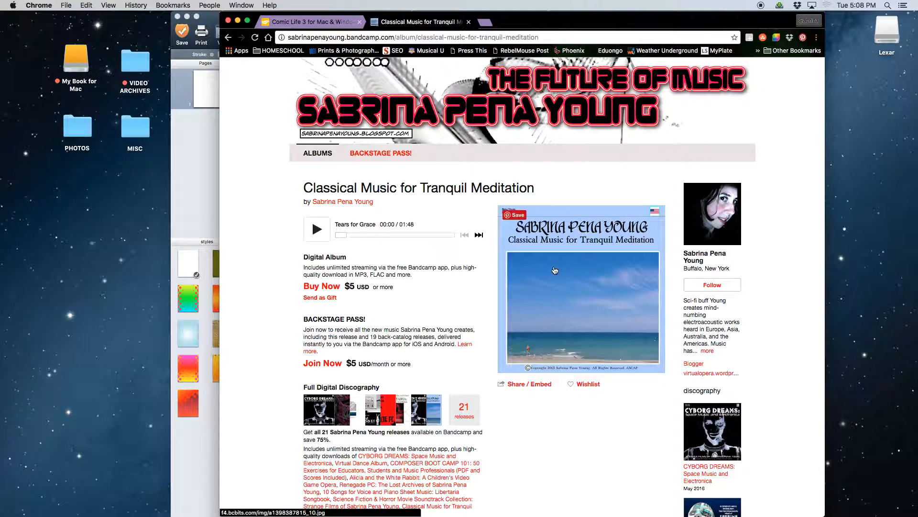
Examine the enlarged Classical Music for Tranquil Meditation cover, including its title lettering, framed photo and copyright line.
click(562, 271)
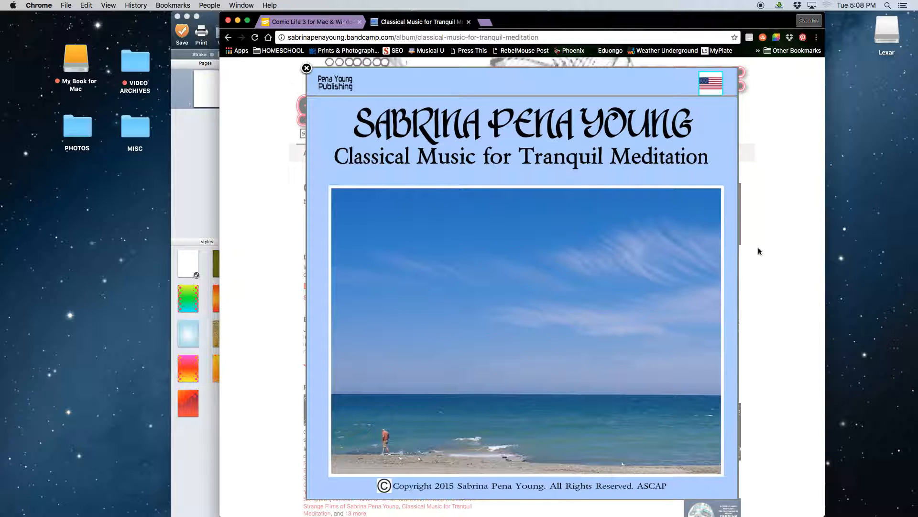
scroll(608, 151, up, 3)
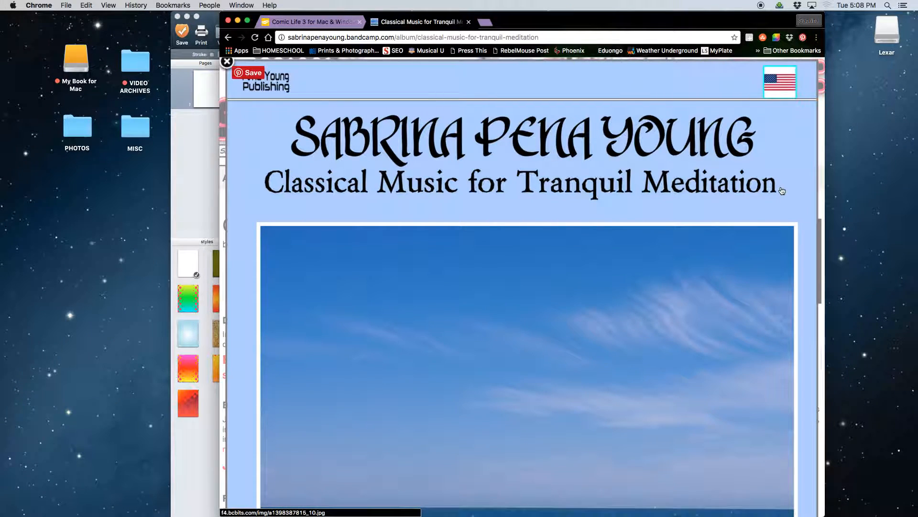
scroll(792, 169, down, 5)
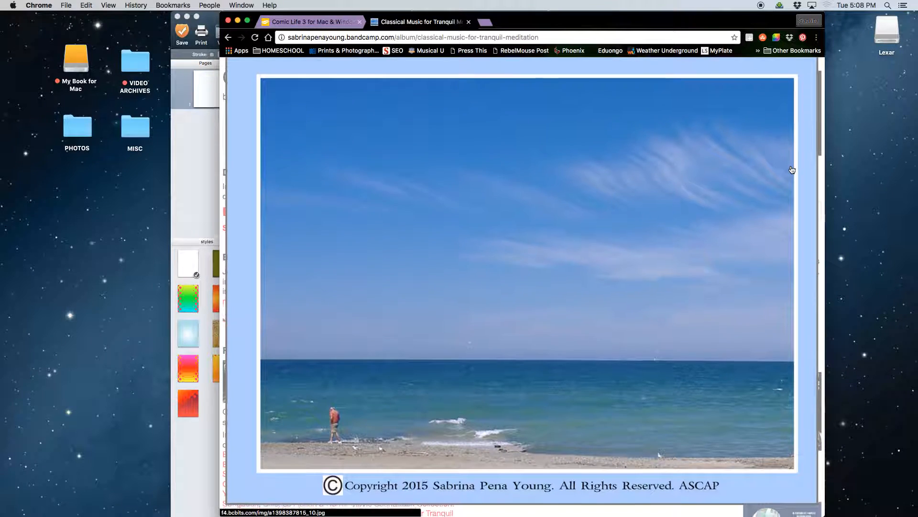
scroll(792, 170, down, 3)
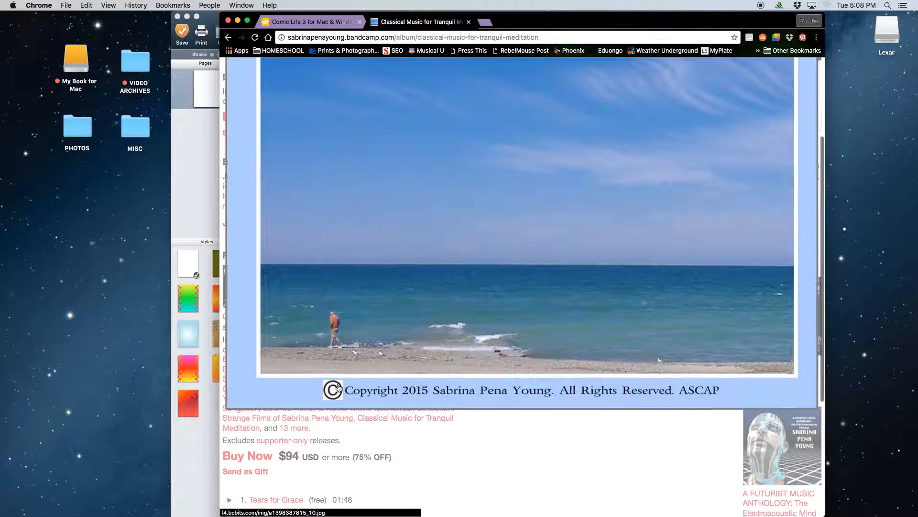
scroll(693, 395, up, 8)
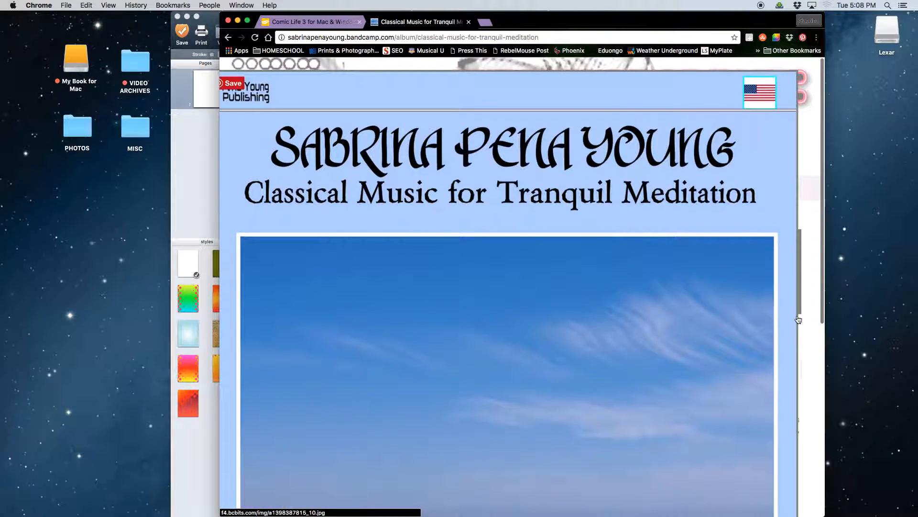
click(811, 244)
scroll(487, 178, right, 1)
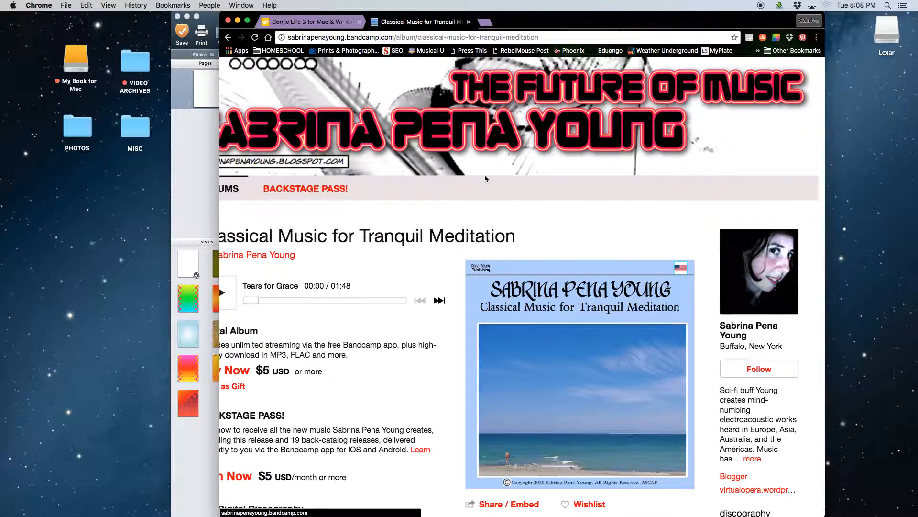
scroll(291, 308, left, 3)
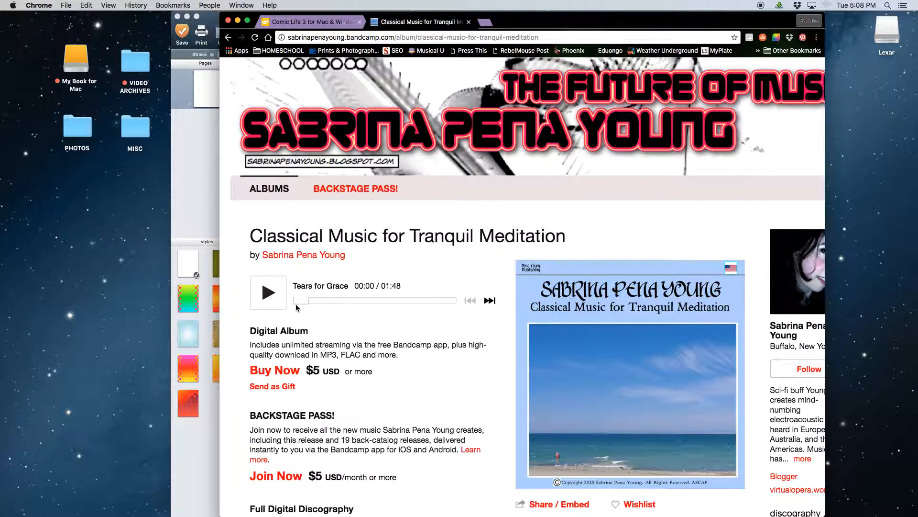
Open the ROYALTY FREE EDITION cinematic music album page from the albums list and examine its enlarged cover artwork.
click(281, 190)
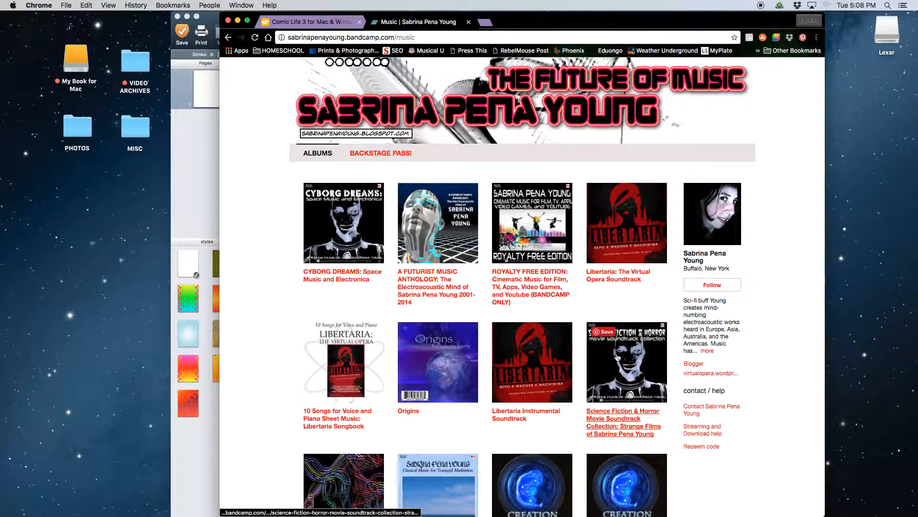
click(531, 235)
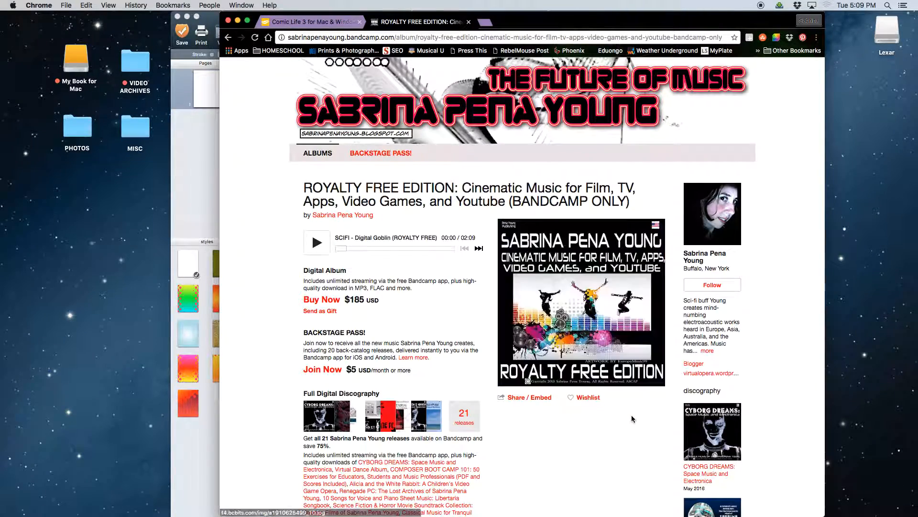
click(604, 259)
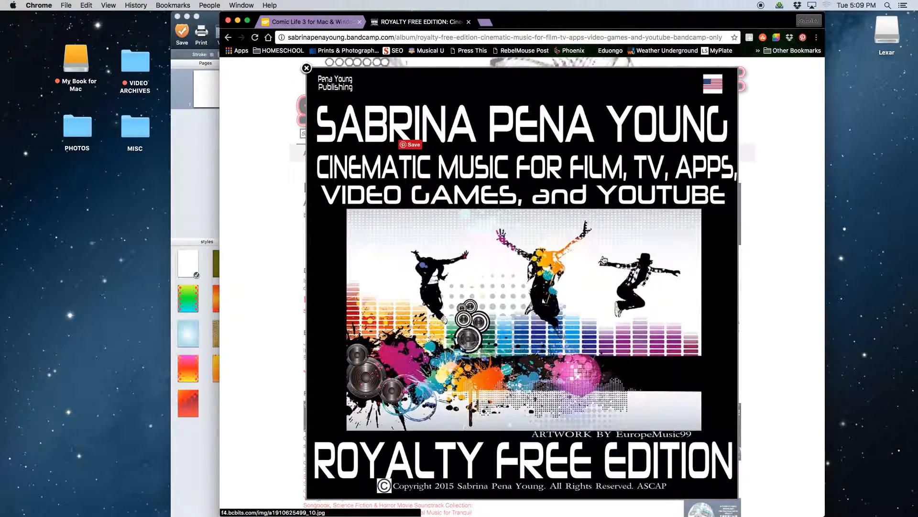
click(758, 278)
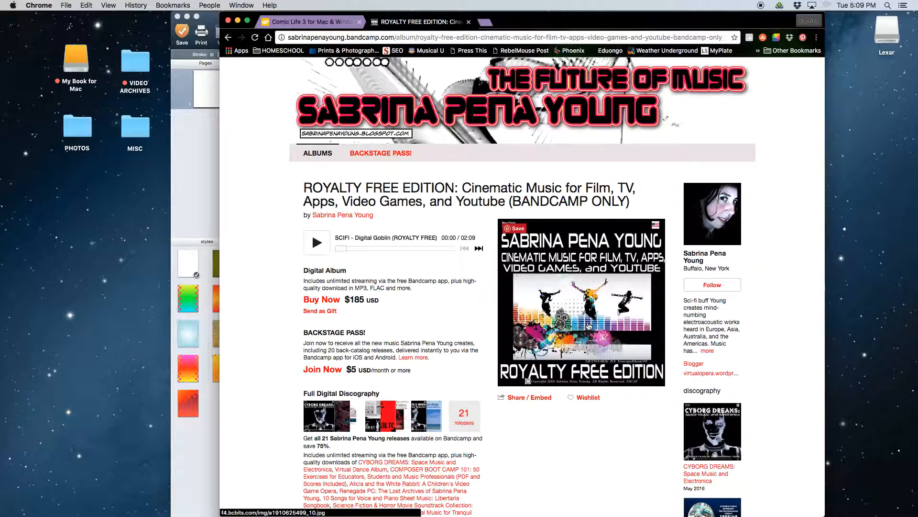
scroll(588, 326, down, 3)
scroll(321, 156, up, 3)
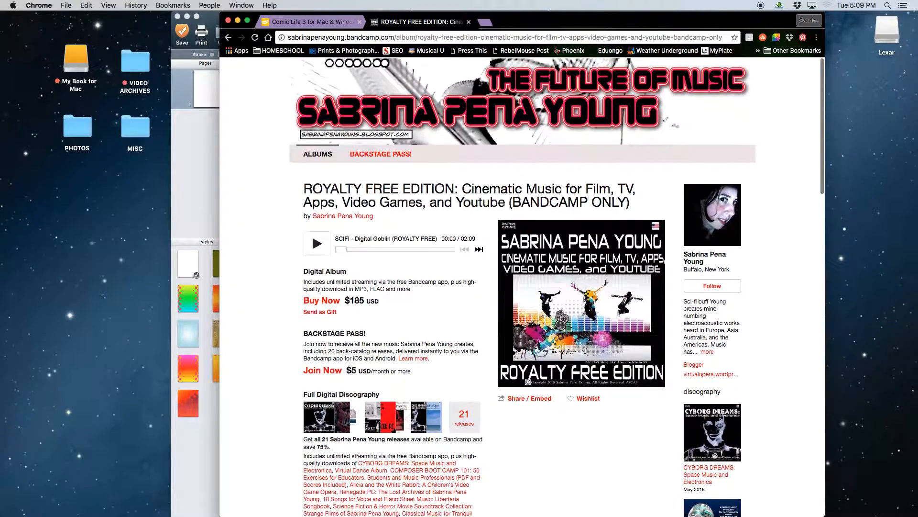
Return to the Bandcamp albums list, examine the layouts of the remaining covers, and close the browser window.
click(320, 154)
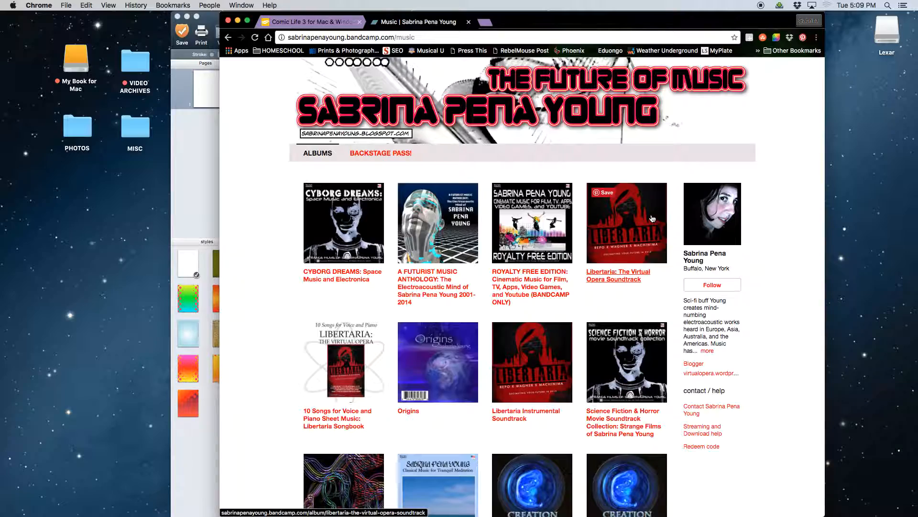
scroll(653, 219, down, 5)
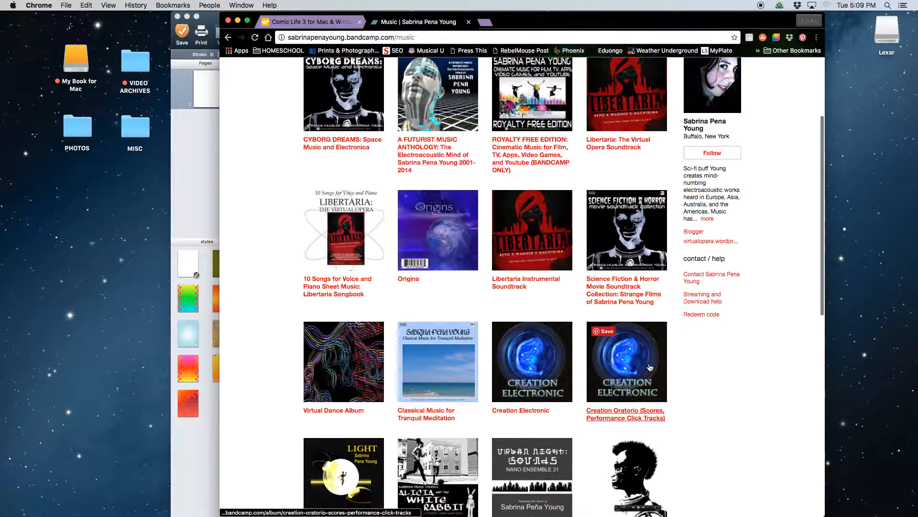
scroll(650, 367, up, 2)
scroll(700, 375, down, 10)
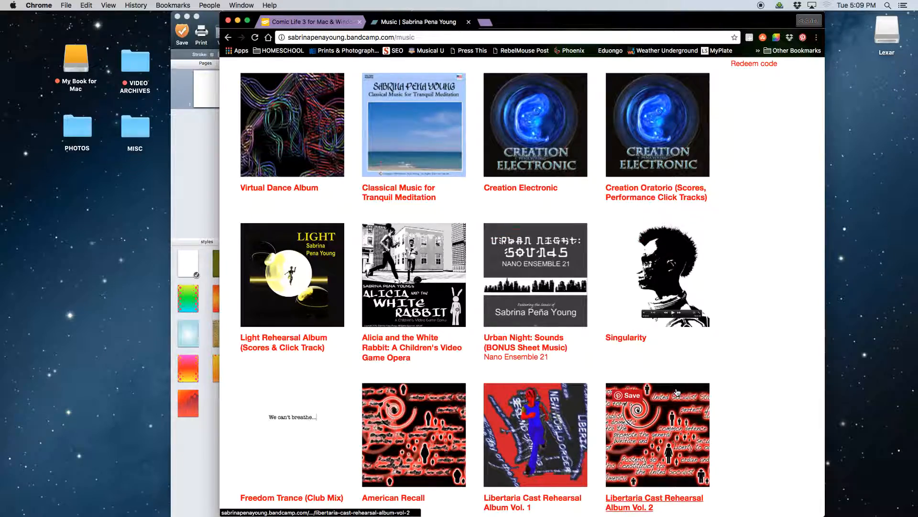
scroll(677, 393, down, 8)
scroll(677, 392, up, 10)
scroll(677, 392, up, 8)
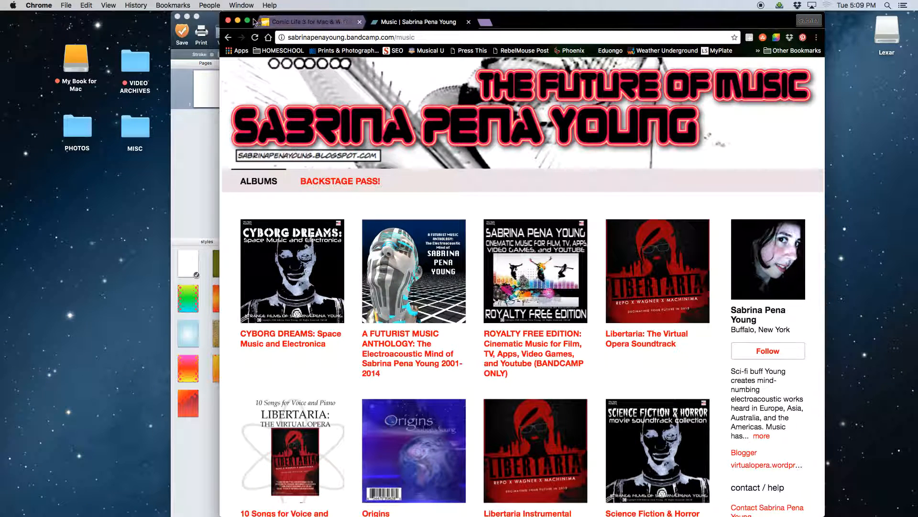
click(238, 20)
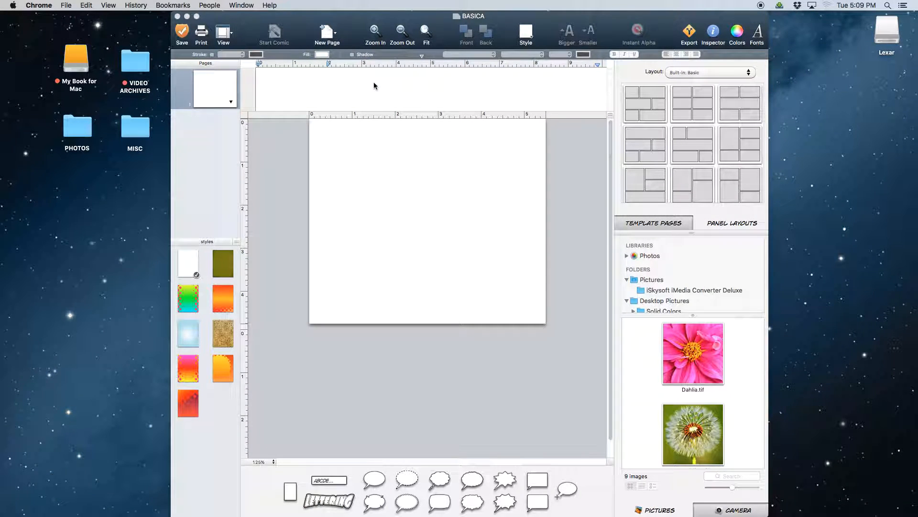
Fill the blank BASICA page background with black.
click(321, 55)
click(321, 55)
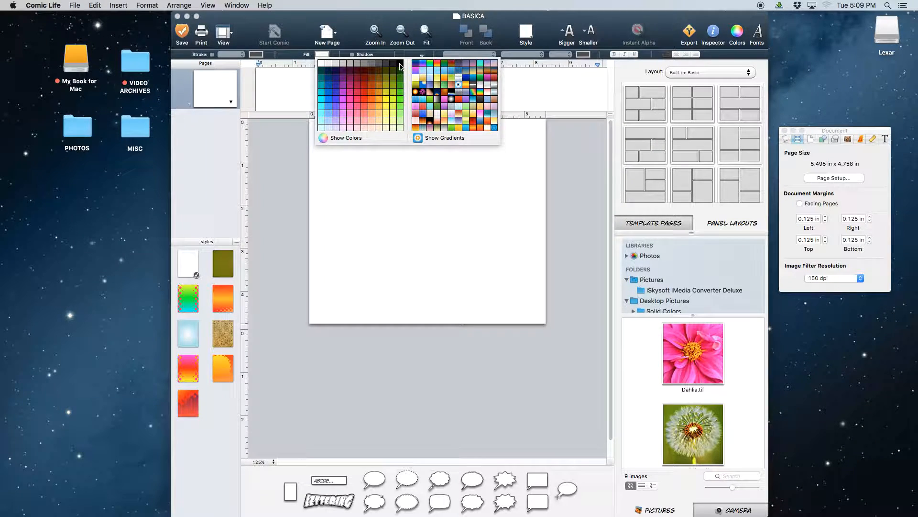
click(398, 66)
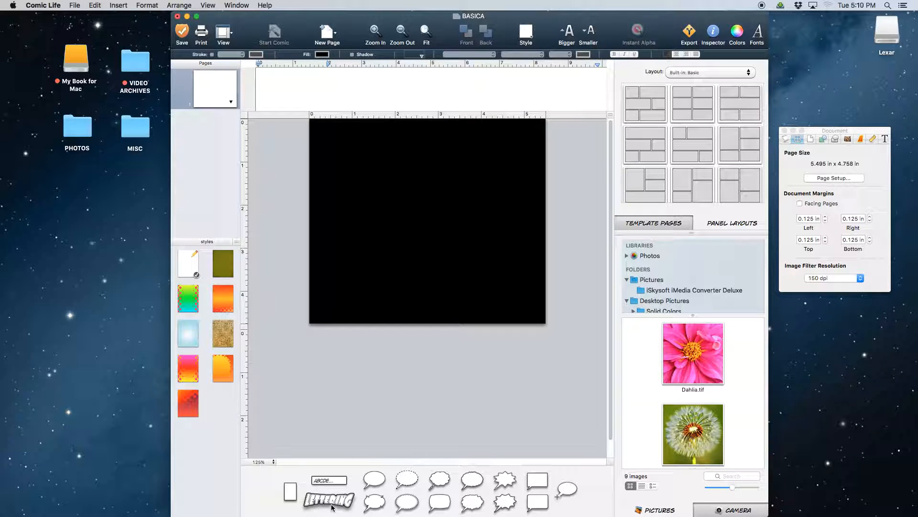
Add a lettering object reading ARTIST NAME and centre it near the top edge of the page.
drag(332, 501, 388, 139)
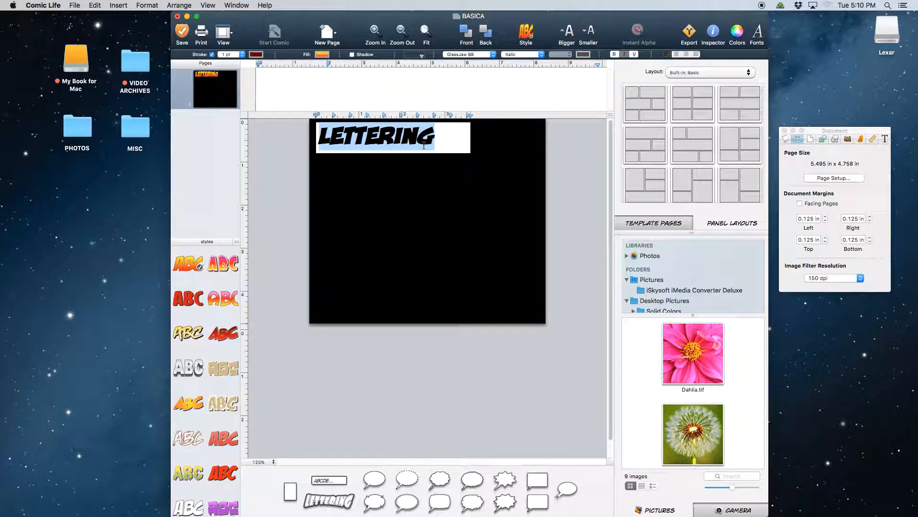
text(ARTIST NAME)
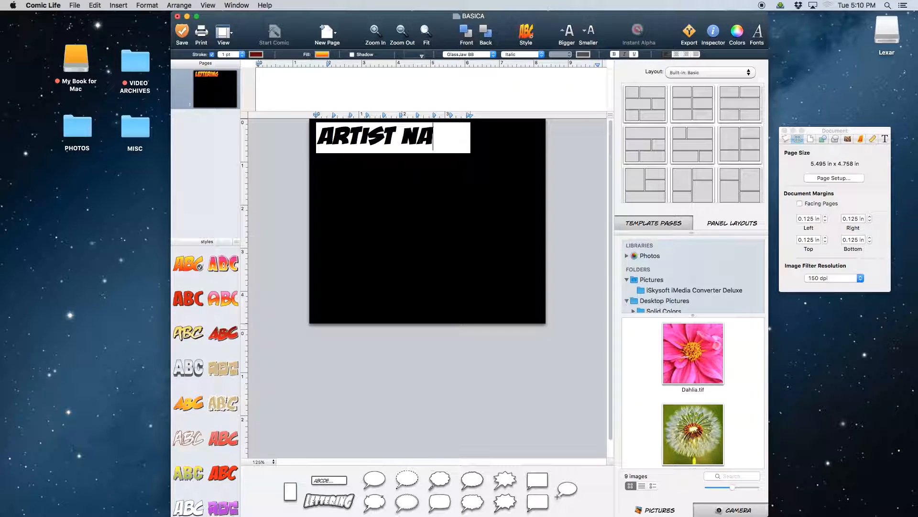
key(Escape)
drag(402, 146, 427, 149)
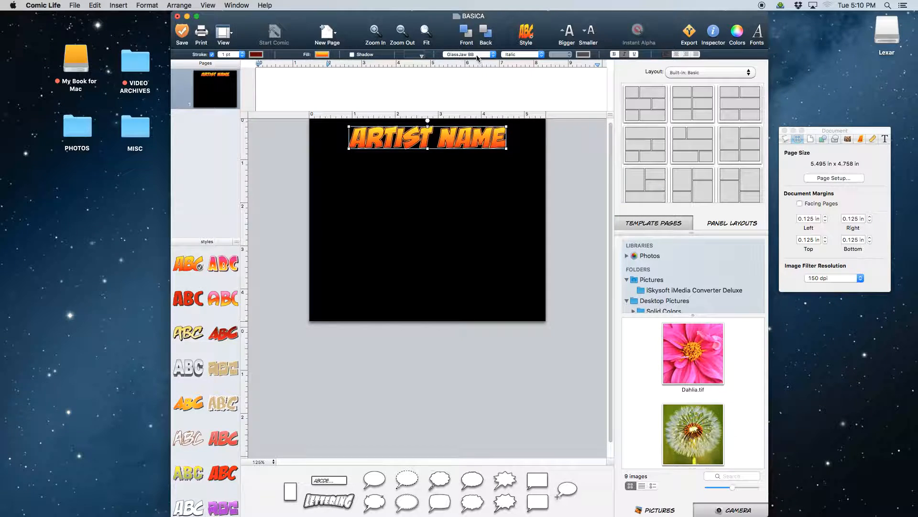
Try the Green Fuz, Rackumfrackum Intl BB, Courier Prime, Rafika and BloodyMurder BB fonts on the ARTIST NAME lettering.
click(478, 55)
click(477, 72)
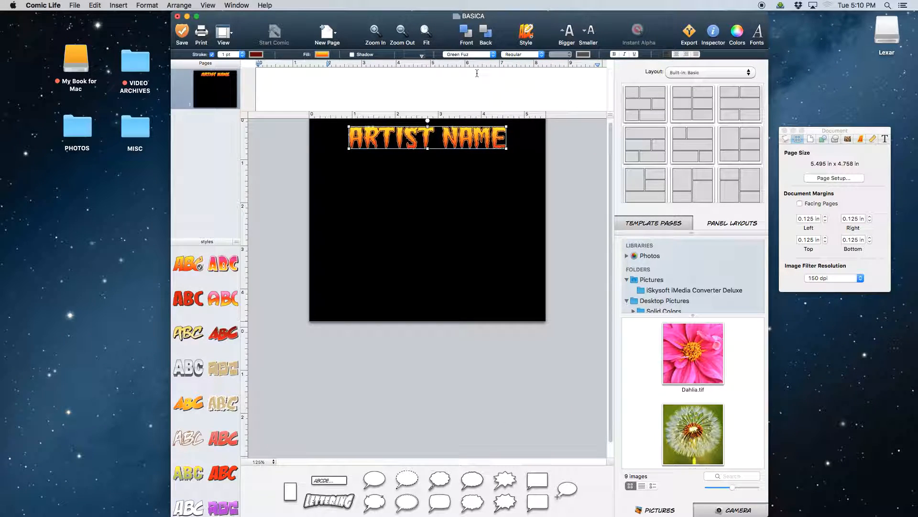
click(476, 56)
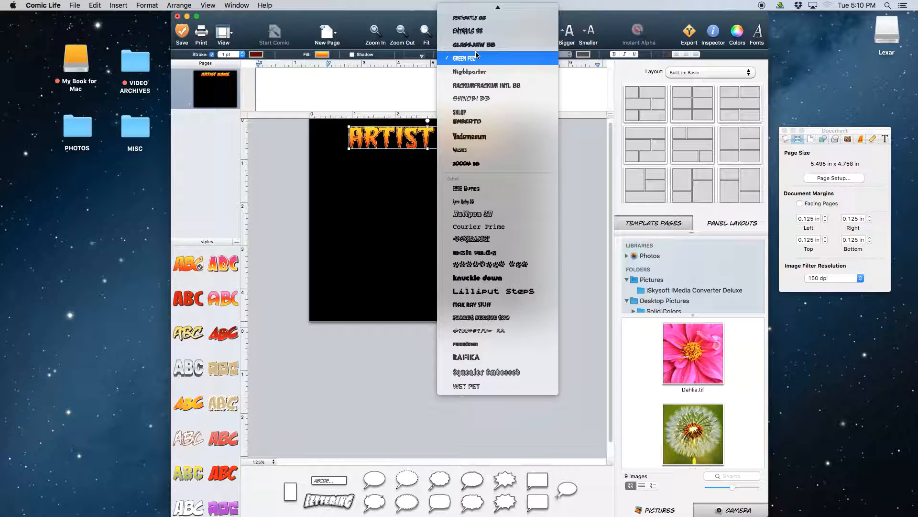
click(472, 87)
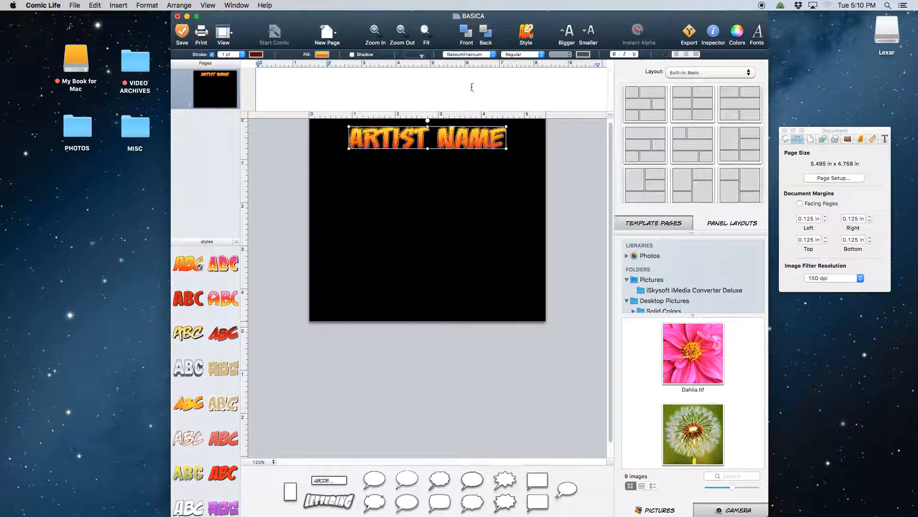
click(472, 56)
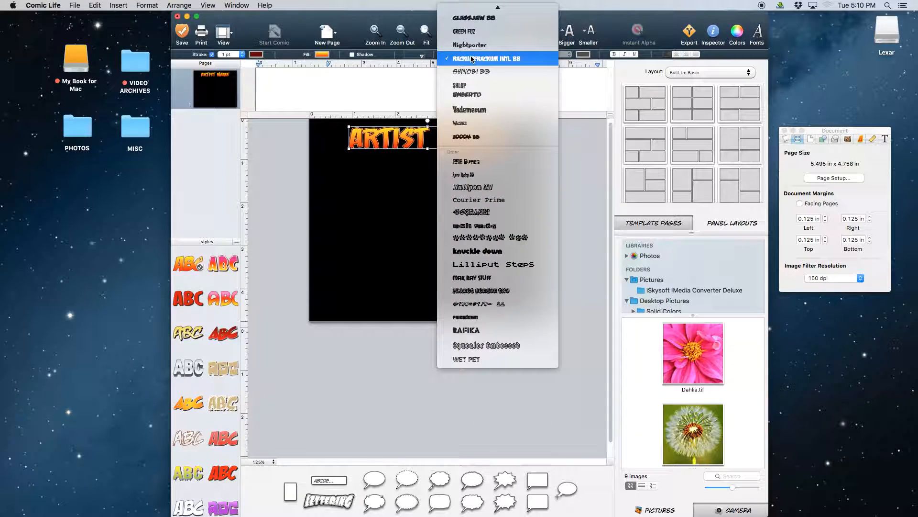
click(472, 200)
click(484, 56)
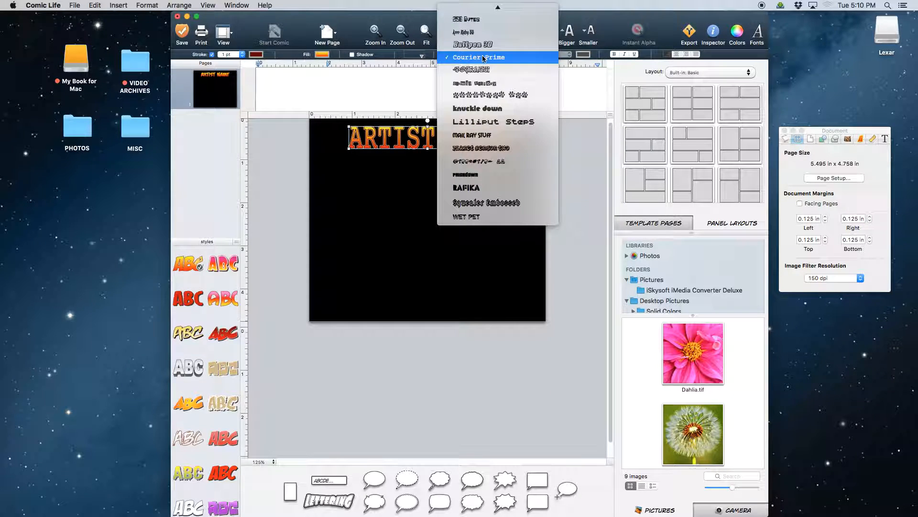
click(486, 181)
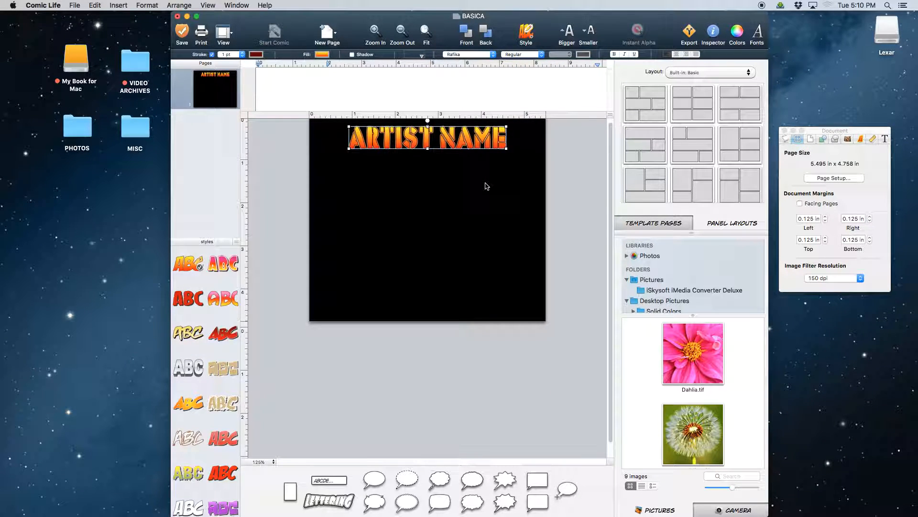
click(468, 55)
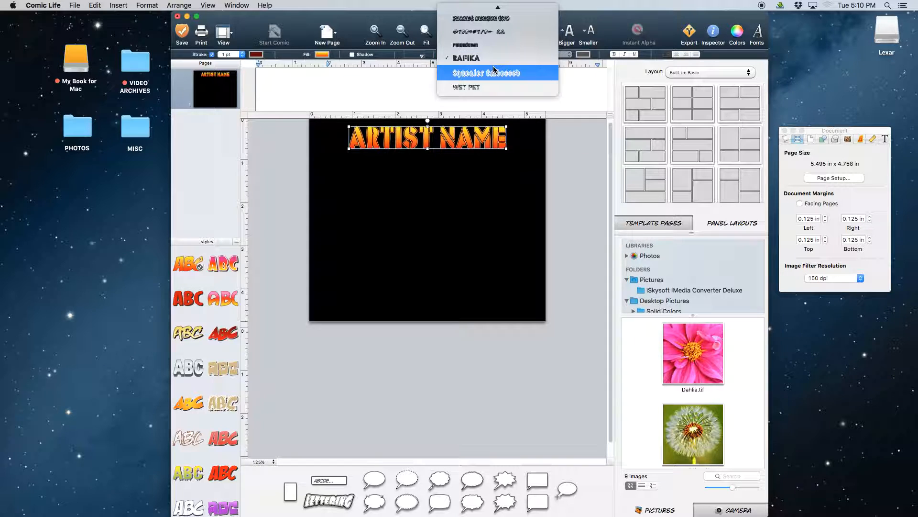
mouse_move(495, 5)
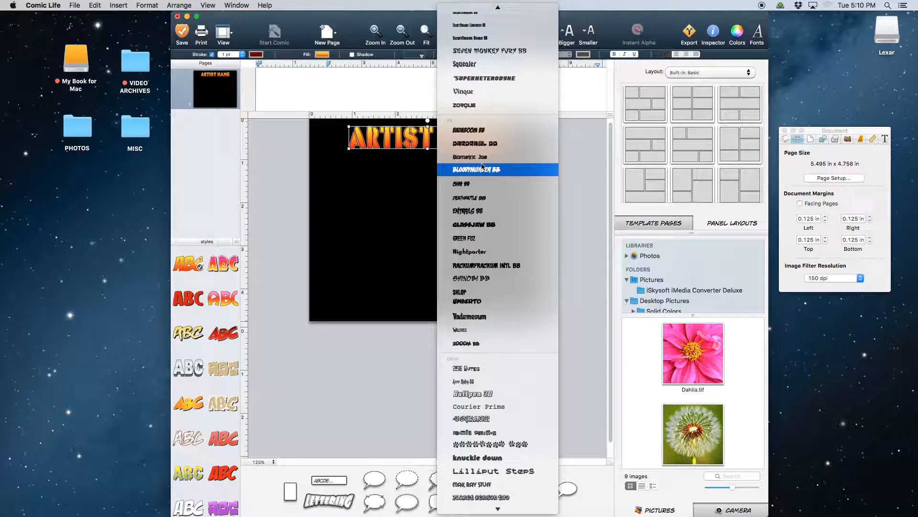
click(482, 170)
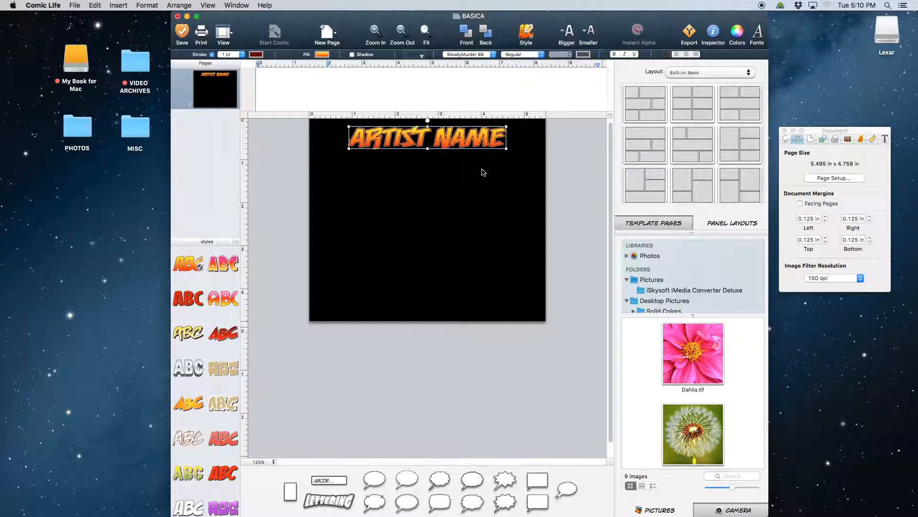
Set the ARTIST NAME lettering in the BarBrawl BB font with no stroke and a white fill.
click(479, 55)
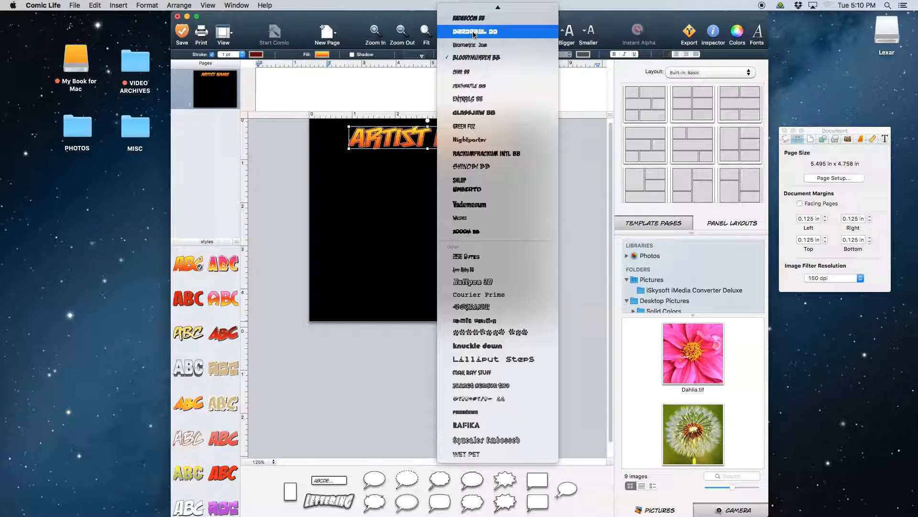
click(474, 33)
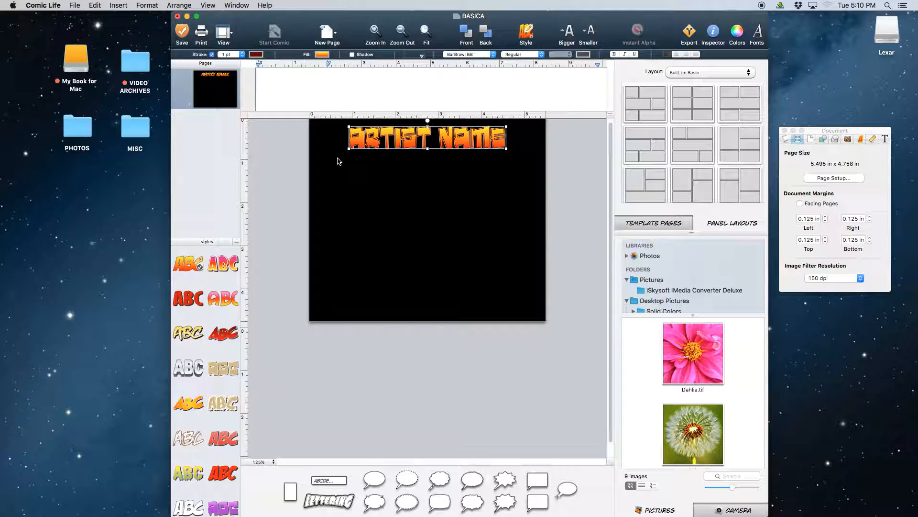
click(212, 55)
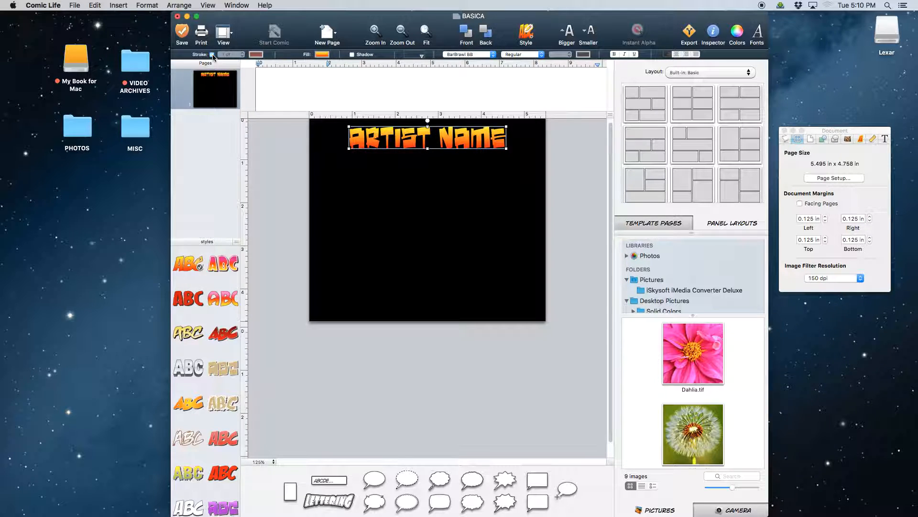
click(322, 54)
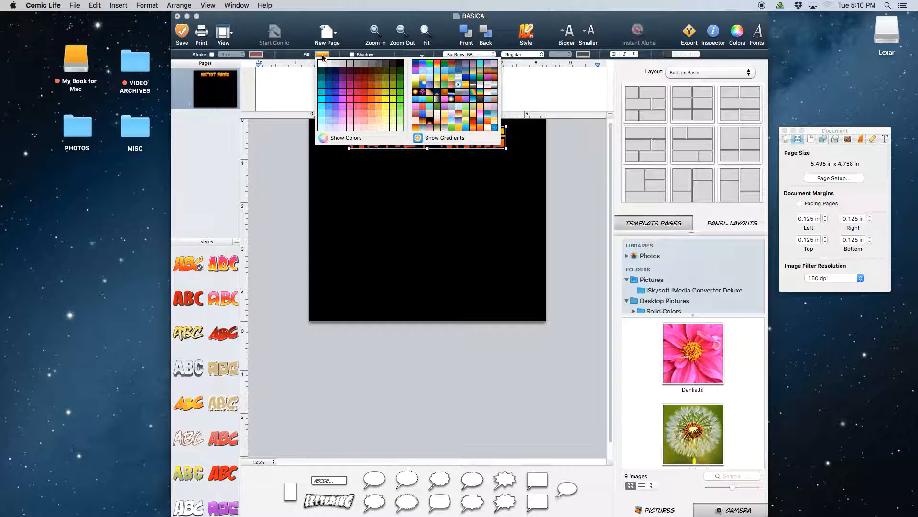
click(322, 64)
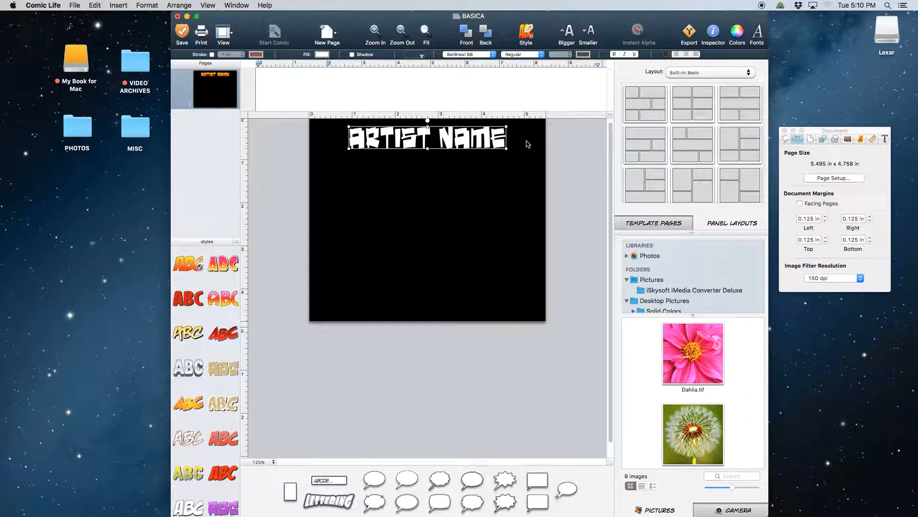
Lower the ARTIST NAME lettering slightly and place a copy directly below it with the text ALBUM TITLE.
drag(399, 143, 436, 192)
double_click(435, 191)
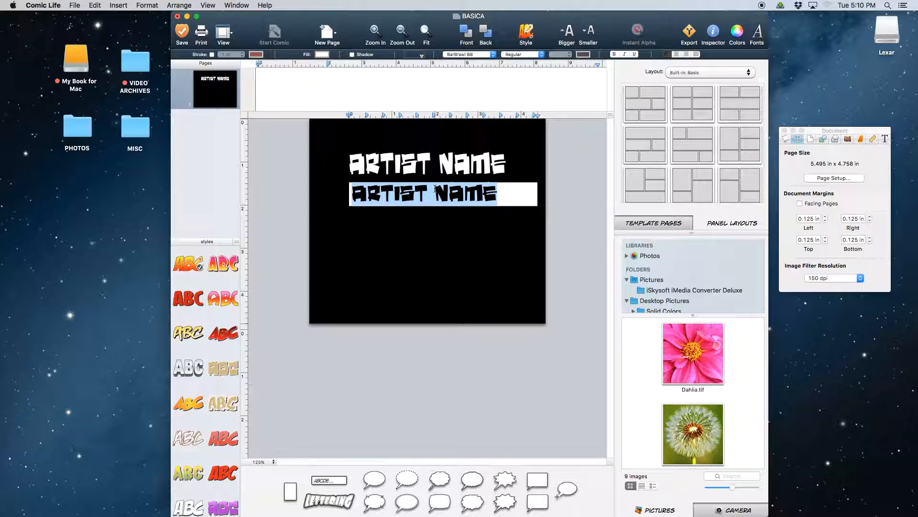
text(ALBUM TITLE)
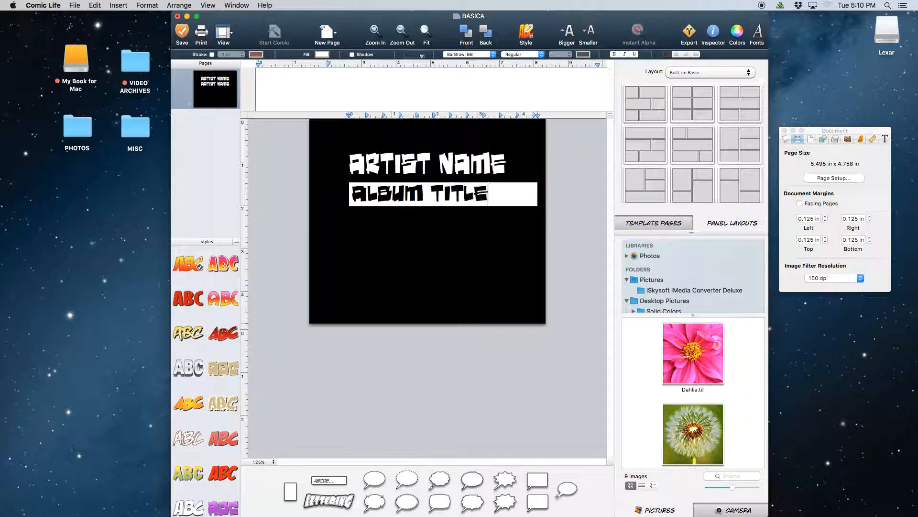
key(Escape)
Replace the second lettering line's text with THIS IS A LONG ALBUM TITLE.
double_click(413, 199)
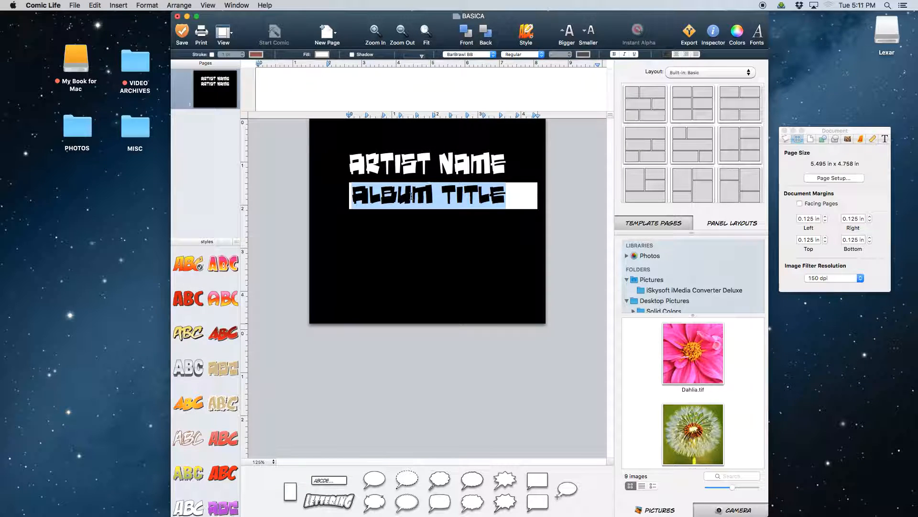
text(THIS IS A LOG)
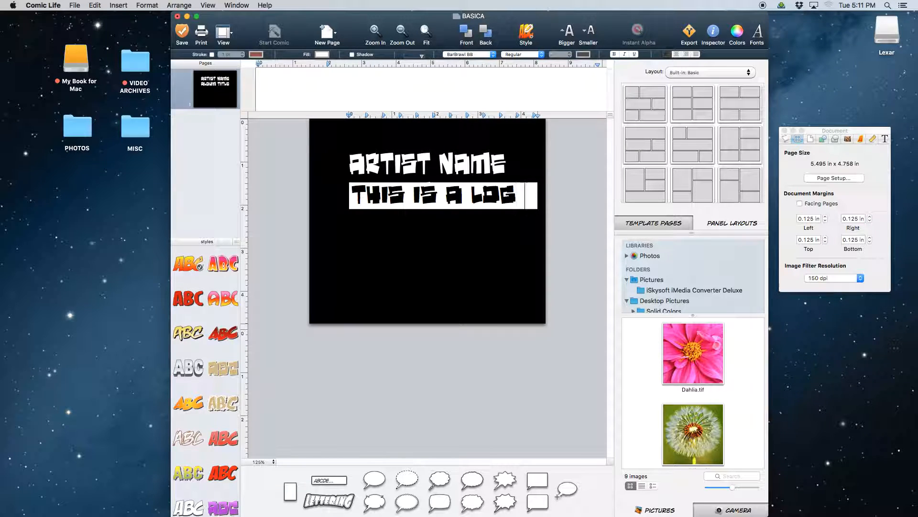
key(BackSpace)
text(NG ALBUM )
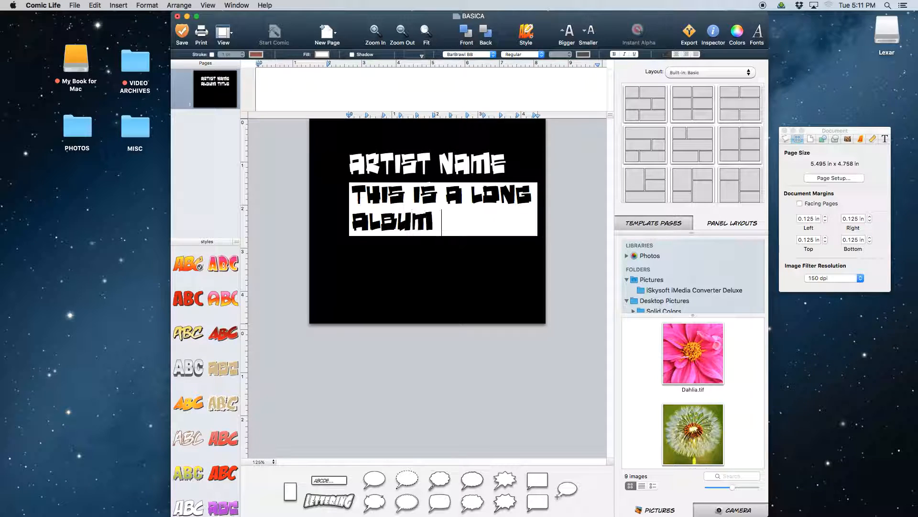
text(TITLE)
key(Escape)
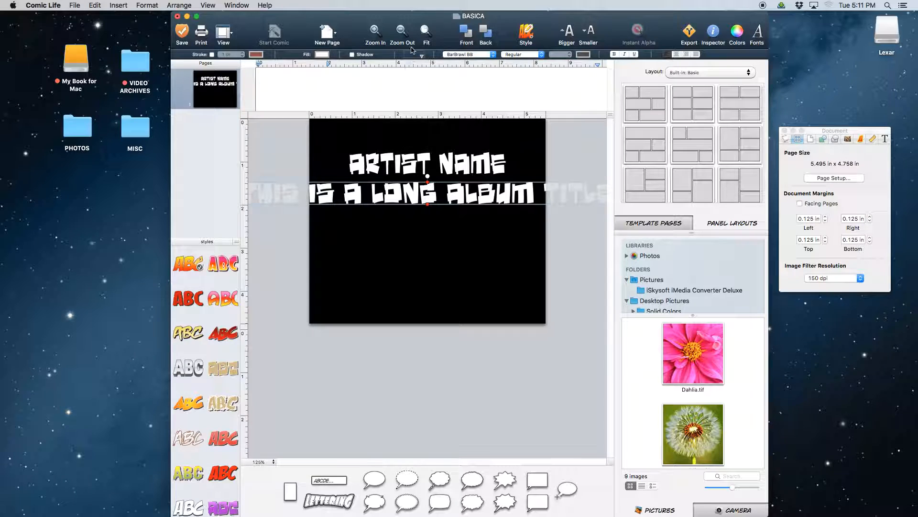
Shrink the long album title lettering to fit within the page width below ARTIST NAME and save the comic.
click(403, 33)
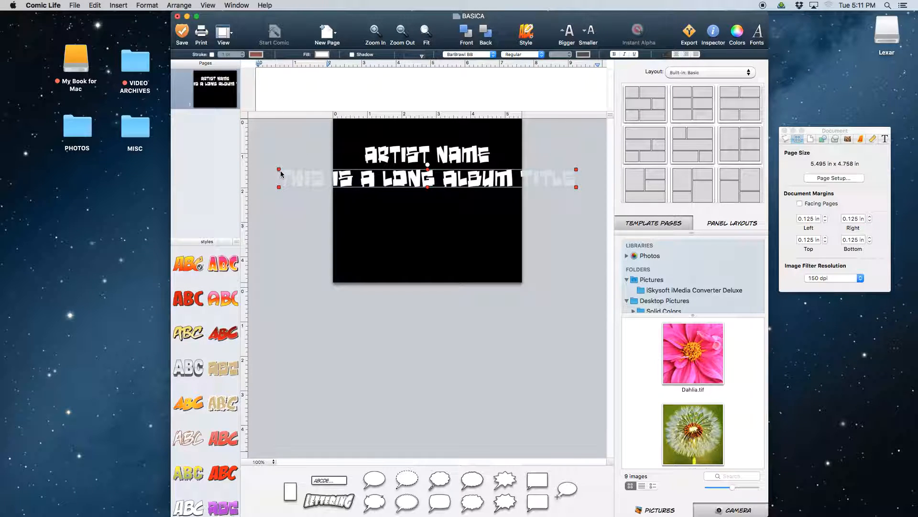
drag(279, 170, 429, 180)
key(super+z)
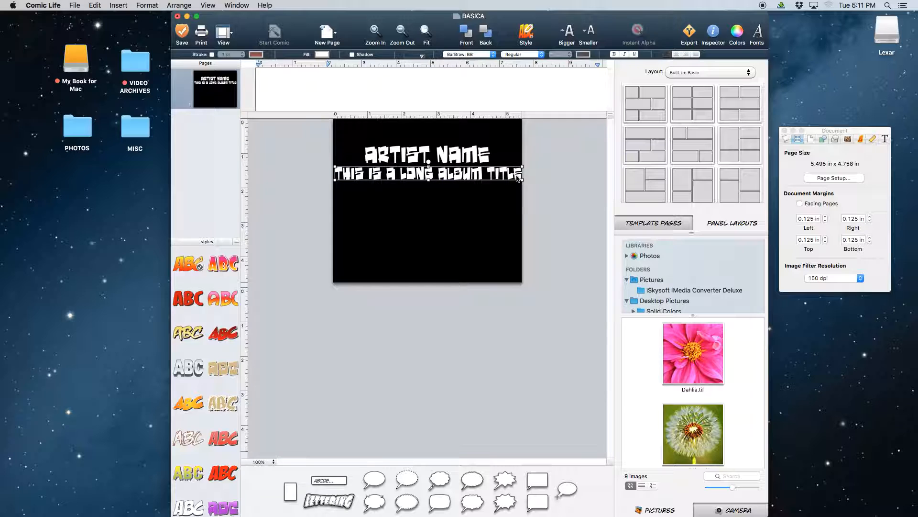
click(510, 196)
click(513, 174)
drag(522, 178, 480, 178)
click(539, 220)
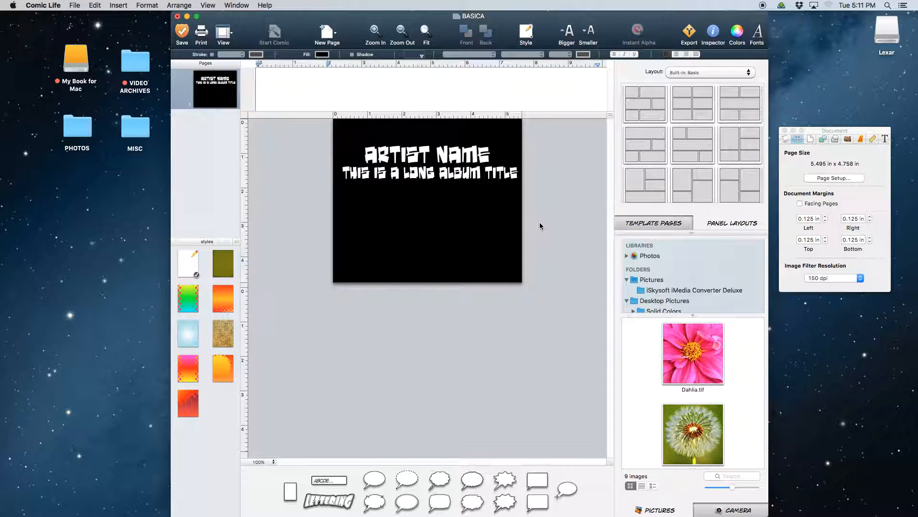
key(super+s)
Try inserting a plain line and a line with an arrowhead on the page, removing each one again.
click(118, 6)
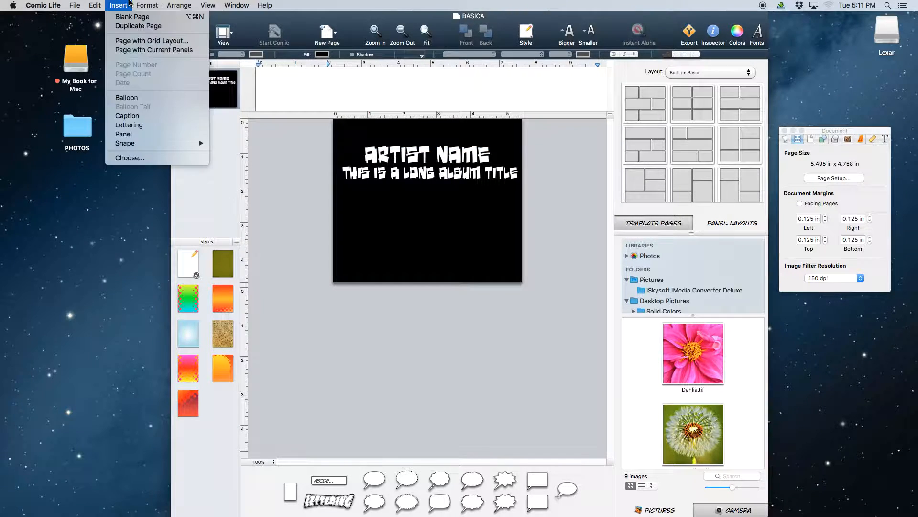
mouse_move(124, 143)
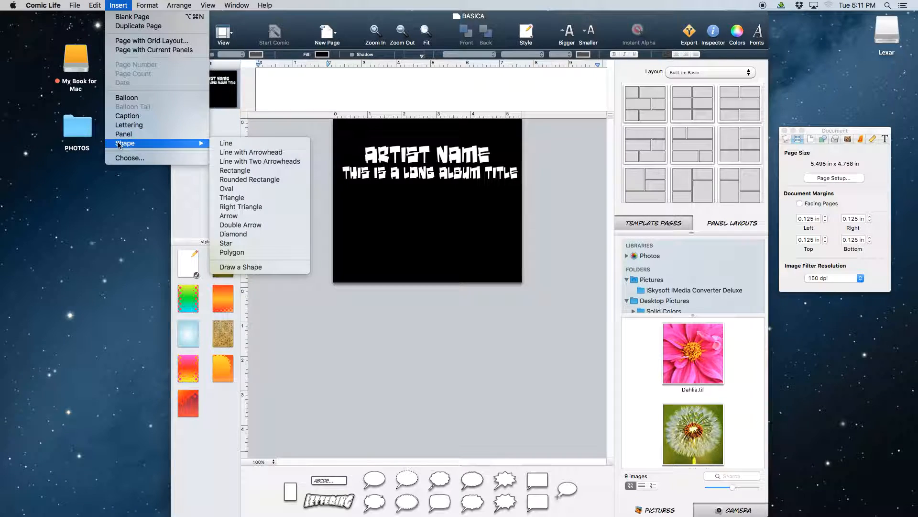
click(274, 144)
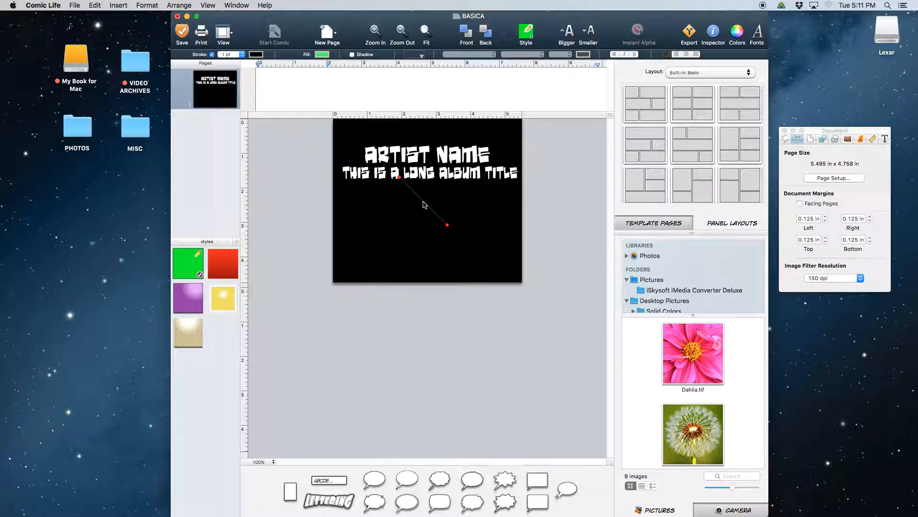
key(super+z)
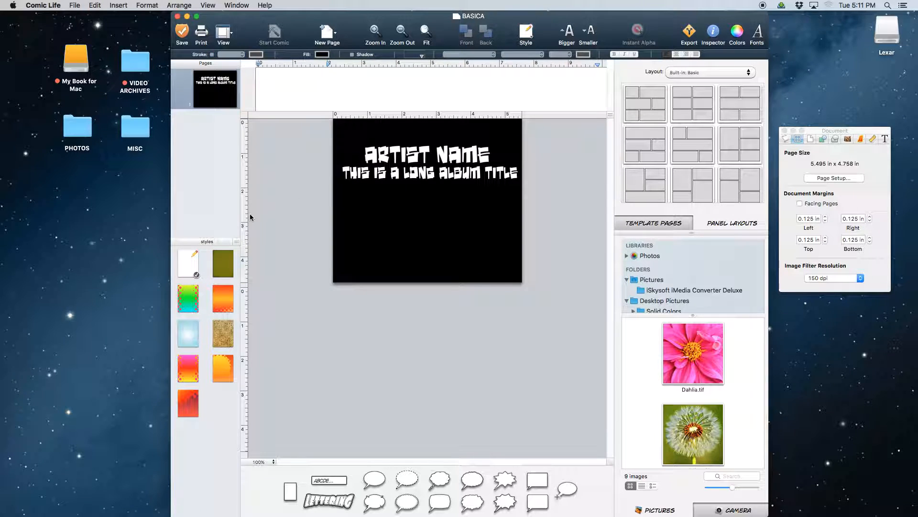
click(111, 4)
mouse_move(144, 143)
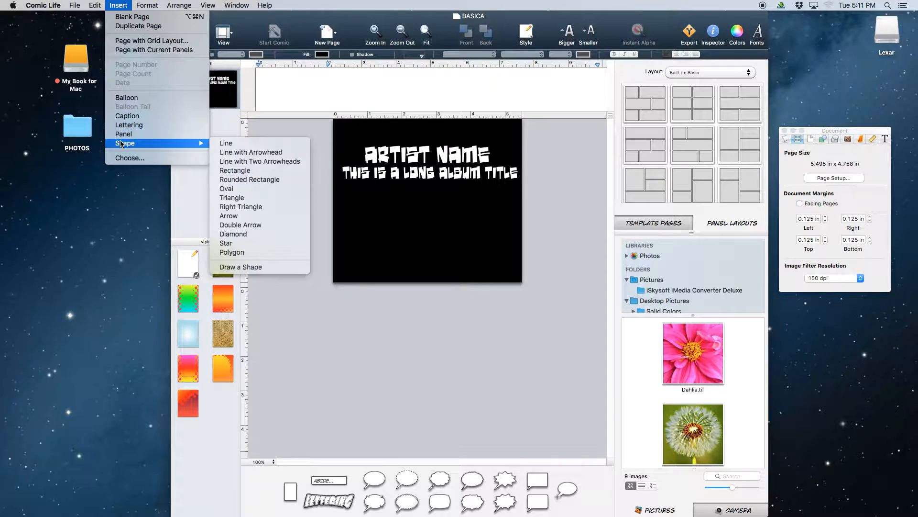
click(250, 152)
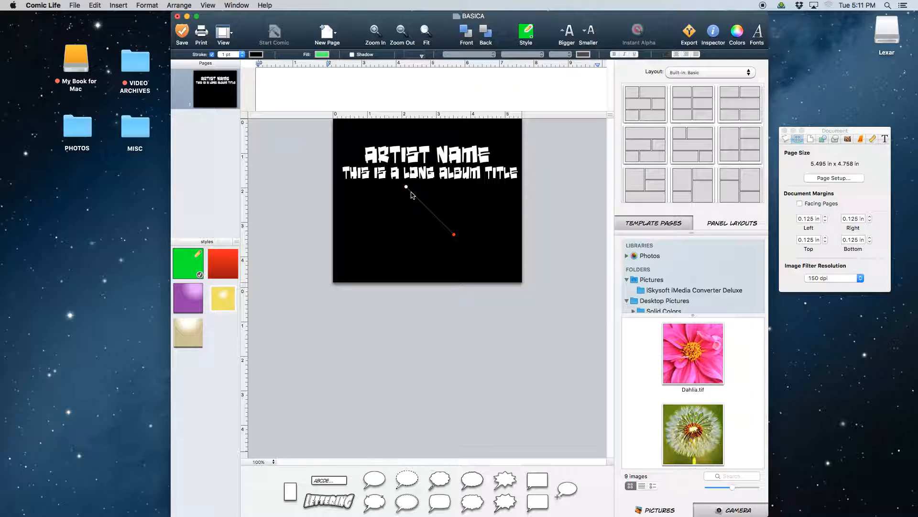
key(Delete)
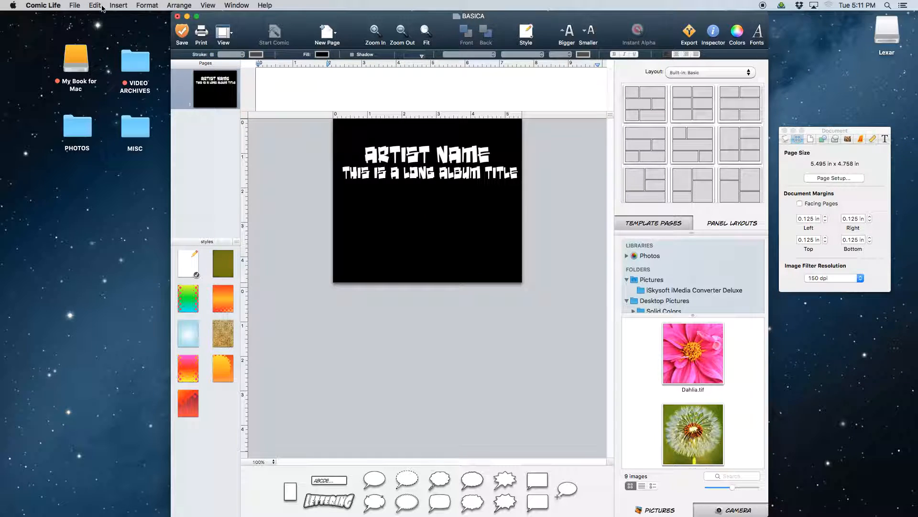
Insert a rectangle shape and stretch it into a thin bar across the full page width above ARTIST NAME.
click(78, 6)
mouse_move(118, 5)
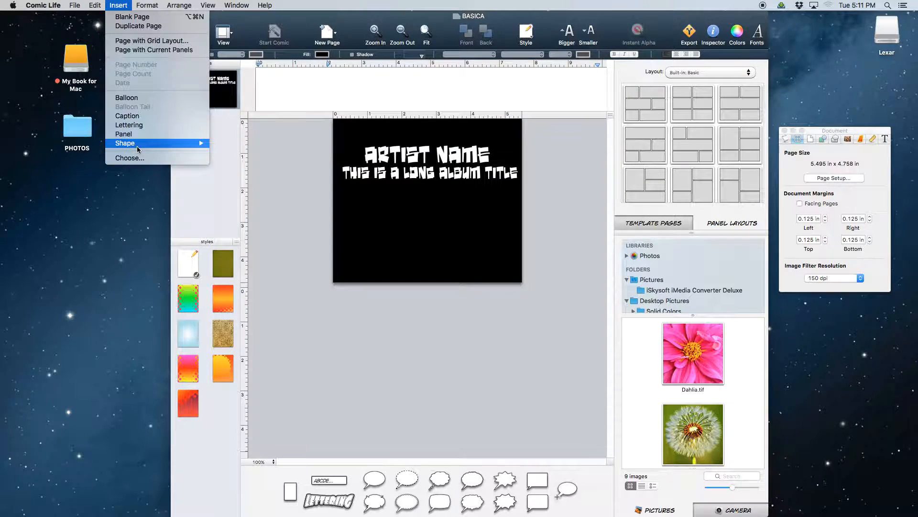
mouse_move(139, 143)
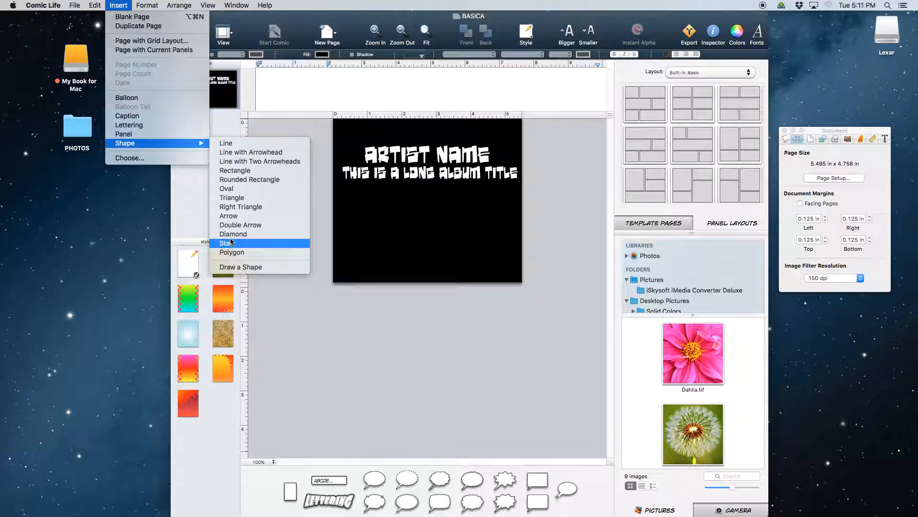
click(239, 171)
drag(440, 193, 525, 135)
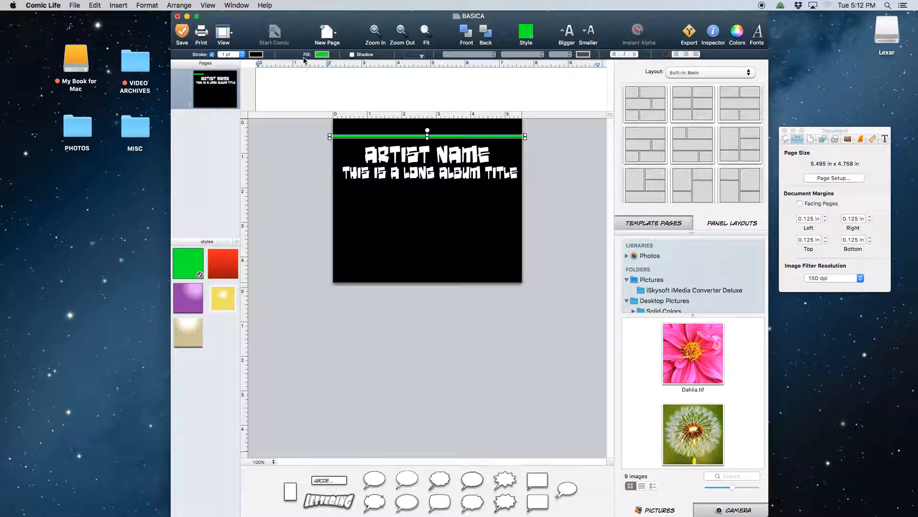
Fill the thin bar above ARTIST NAME with white and save the comic.
click(321, 55)
click(322, 61)
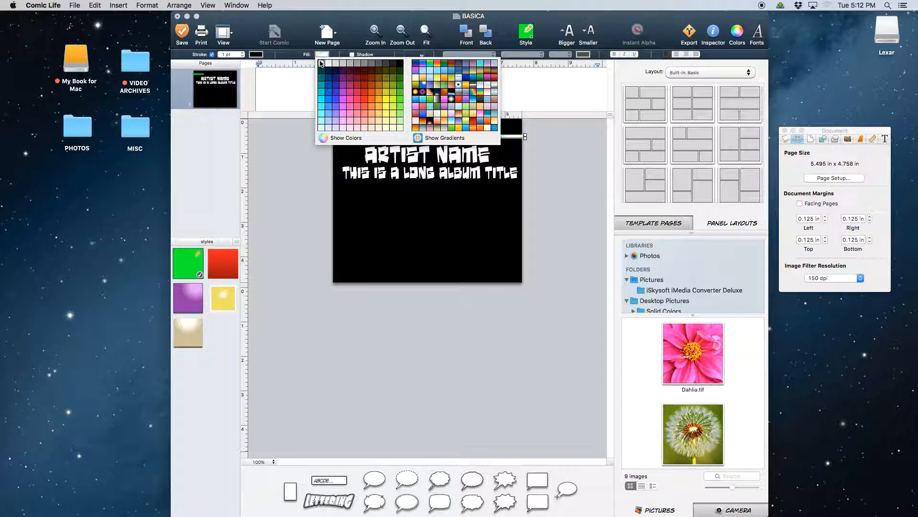
click(542, 190)
key(super+s)
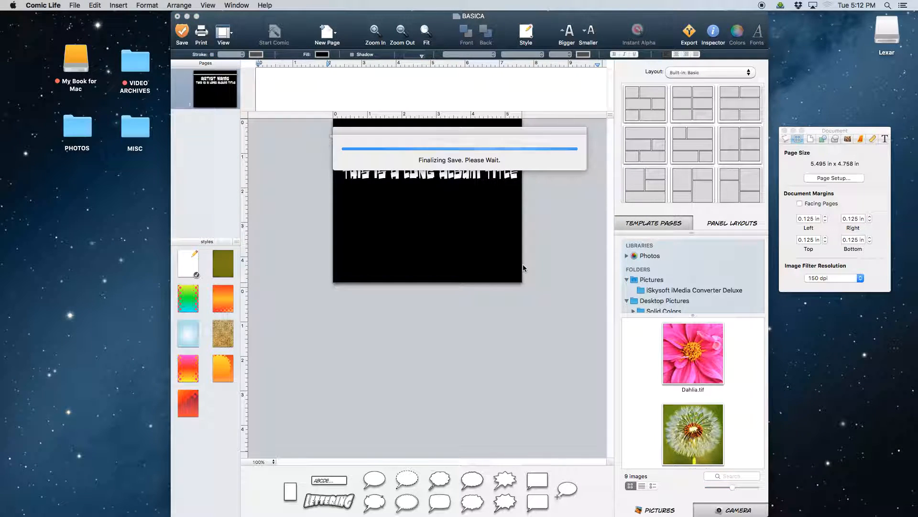
Switch to Chrome to examine the Bandcamp album covers, enlarge the Classical Music for Tranquil Meditation cover, and return to Comic Life.
mouse_move(19, 129)
click(10, 19)
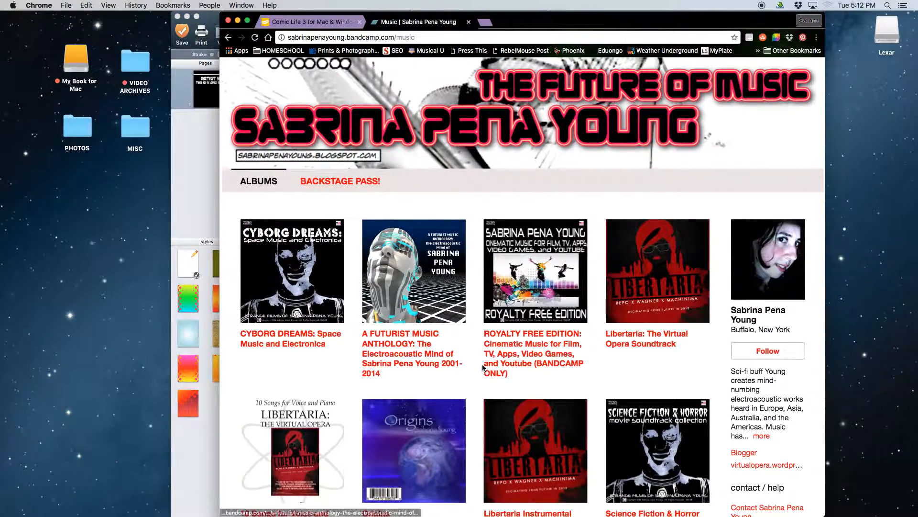
scroll(483, 368, down, 6)
scroll(483, 367, down, 5)
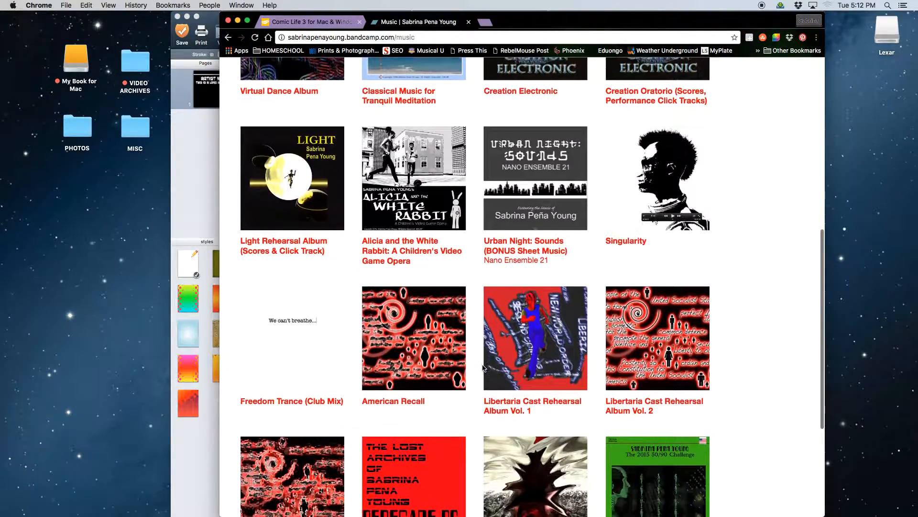
scroll(427, 139, up, 2)
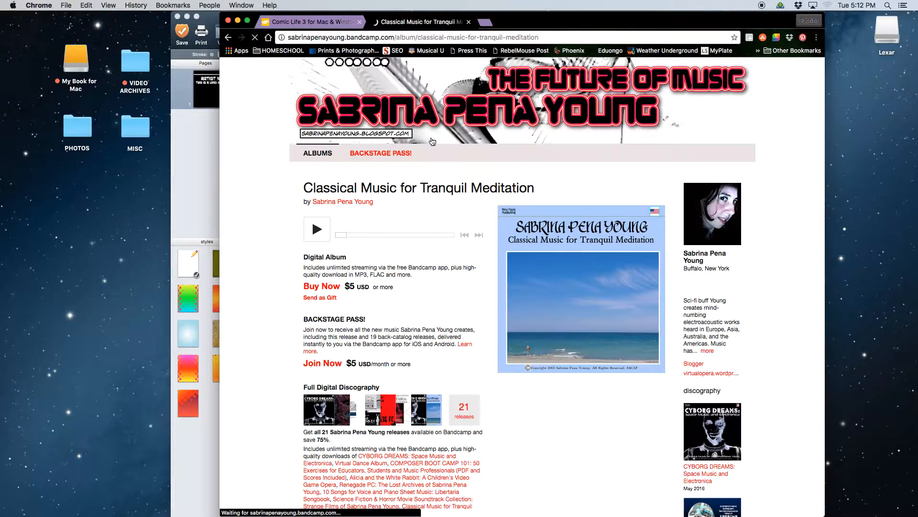
click(572, 232)
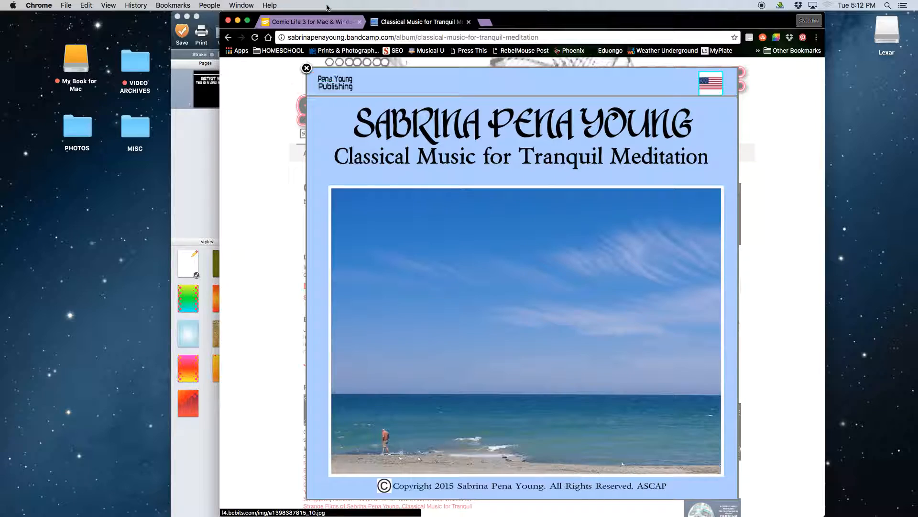
click(311, 21)
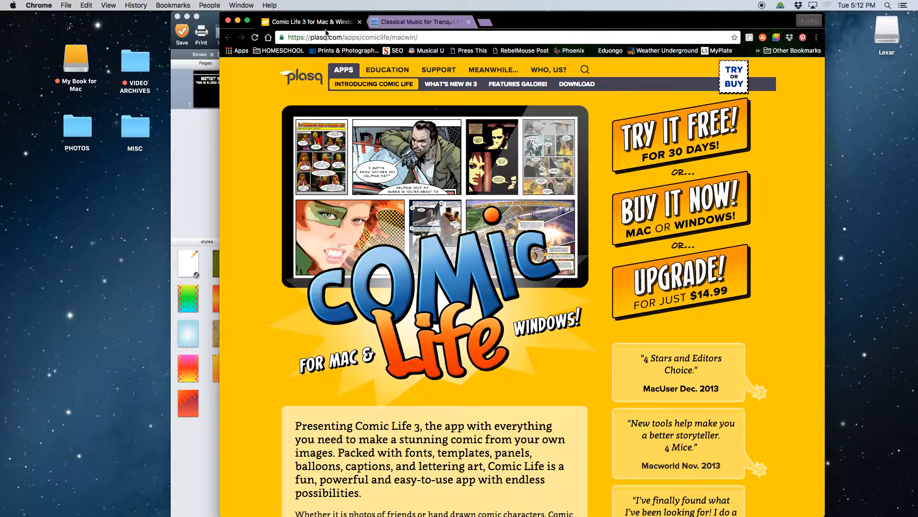
click(418, 23)
click(238, 21)
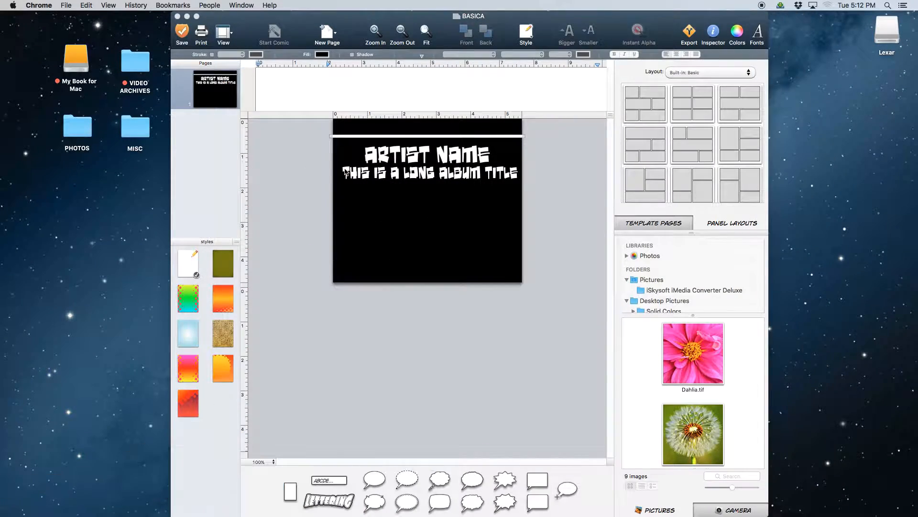
click(556, 133)
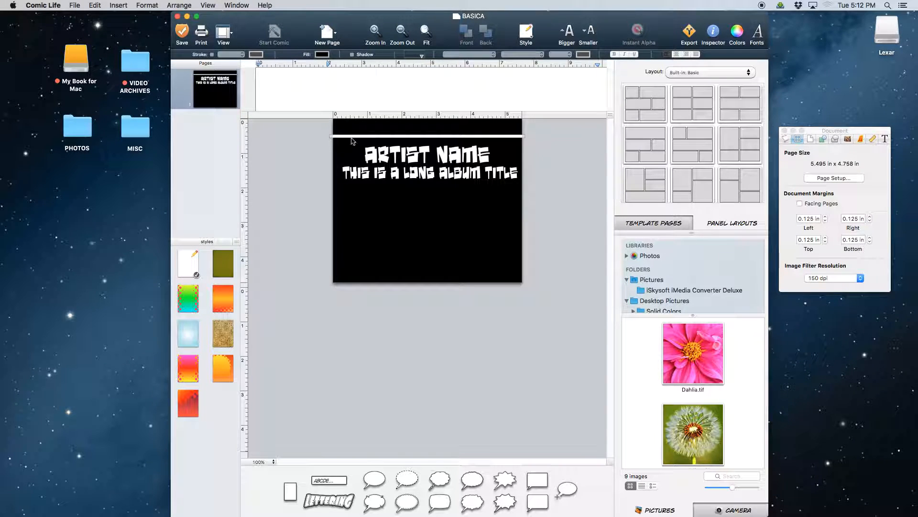
Add a lettering object over the page's upper-left corner with the text RECORD.
drag(325, 502, 353, 128)
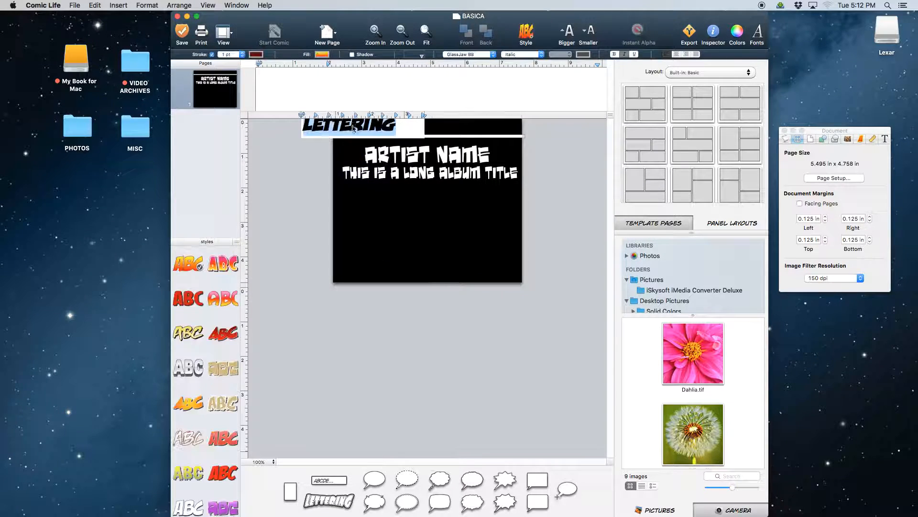
click(379, 32)
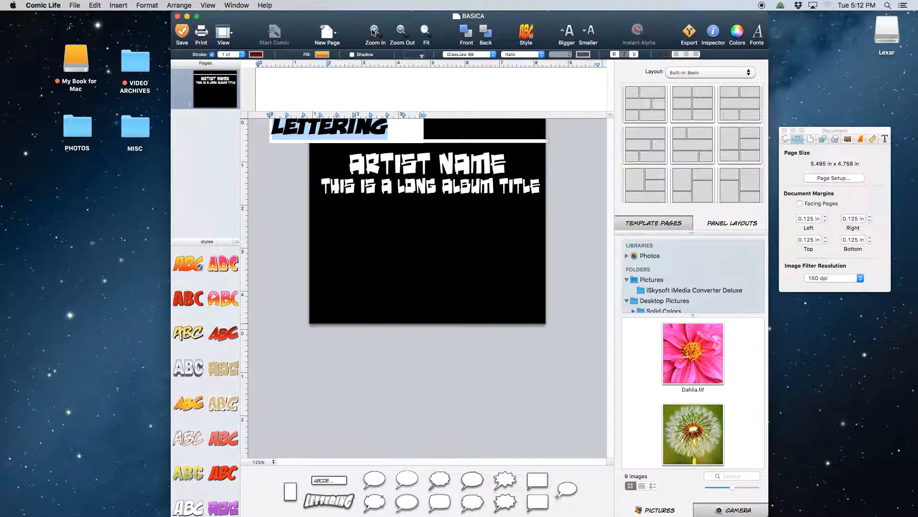
click(372, 34)
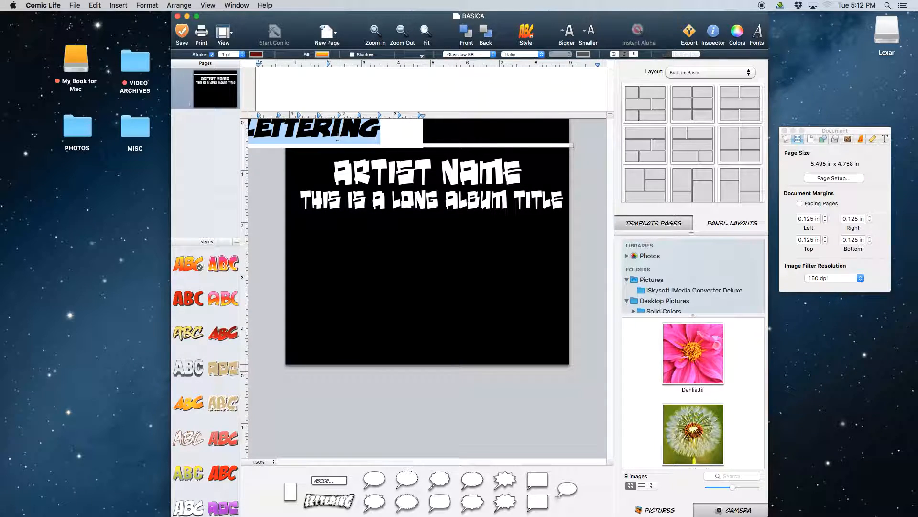
text(RECORD)
key(Escape)
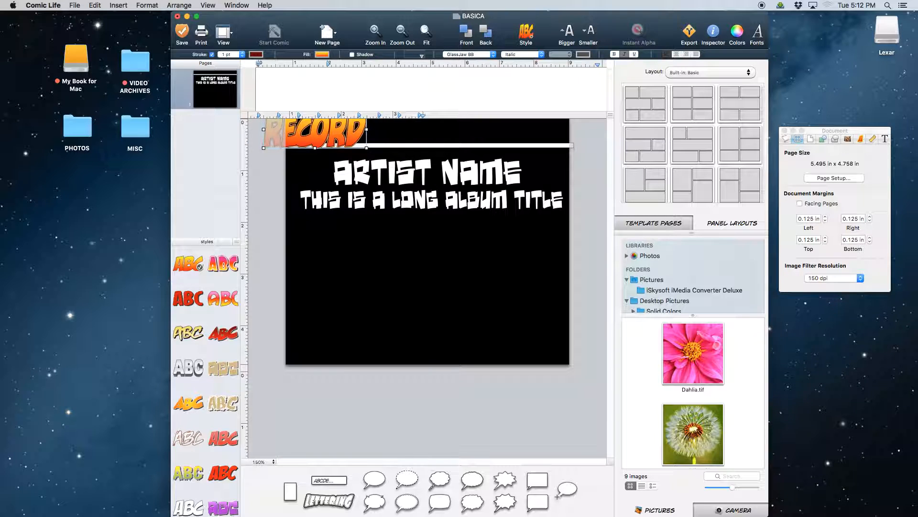
Shrink the RECORD lettering and position it in the page's upper-left corner above the white bar.
drag(366, 148, 336, 133)
click(376, 32)
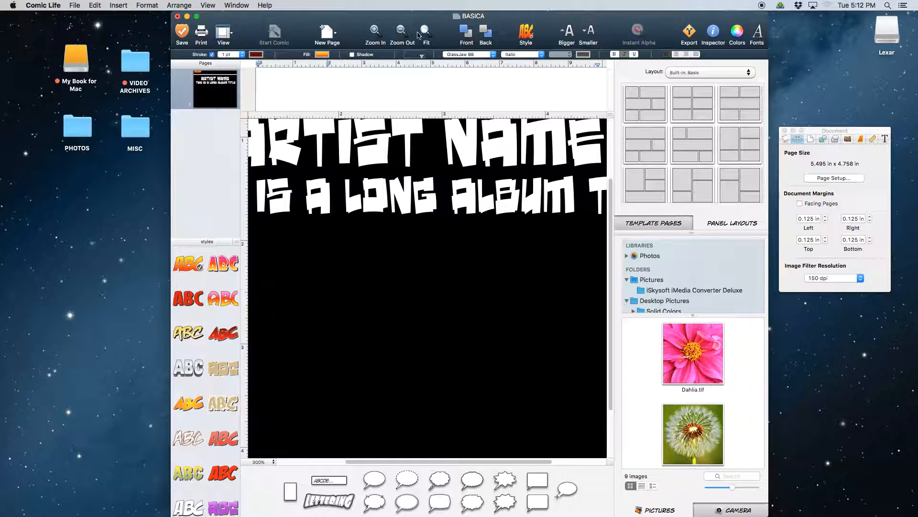
click(402, 32)
click(402, 33)
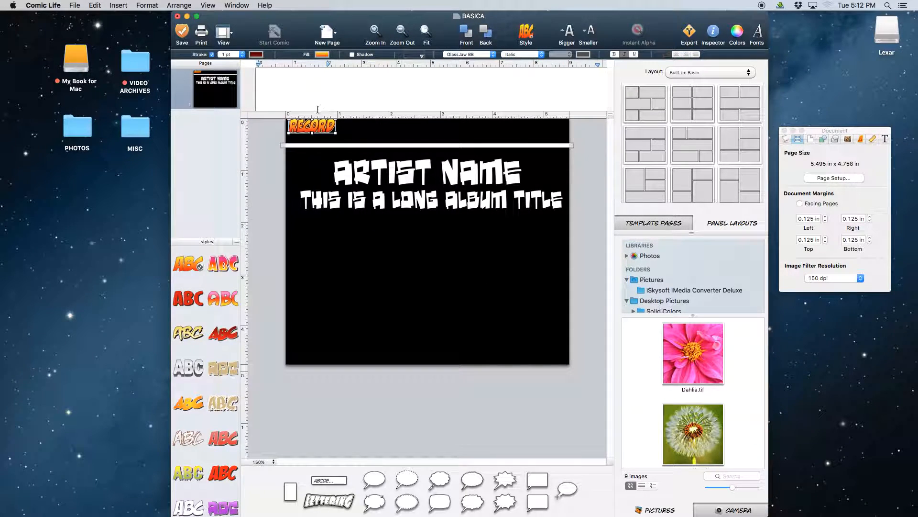
drag(312, 132, 315, 130)
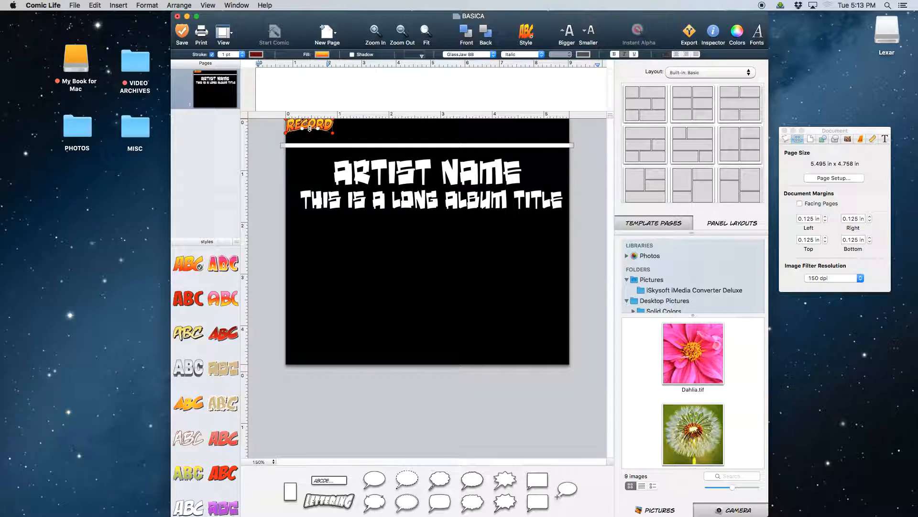
Reduce the RECORD lettering slightly, place a copy directly below it, and change the copy's text to LABEL.
mouse_move(308, 133)
mouse_down()
mouse_move(330, 126)
mouse_move(314, 136)
mouse_up()
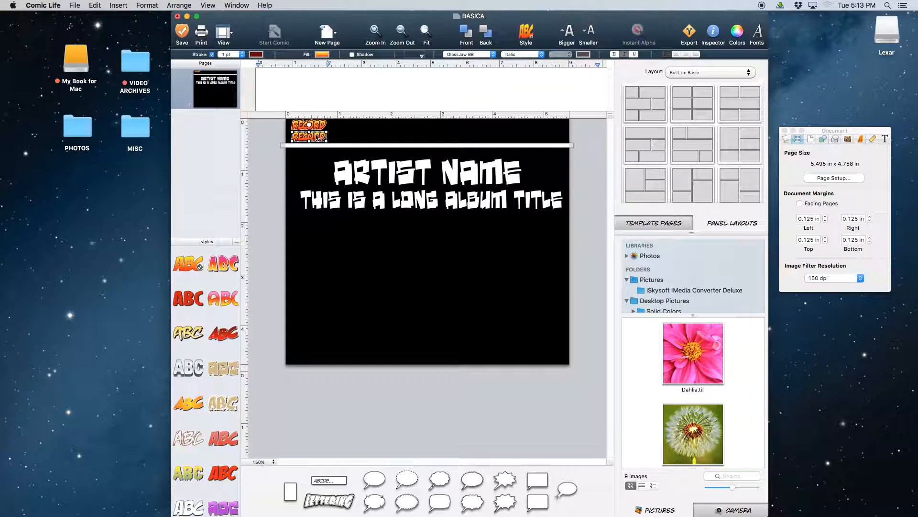
click(351, 133)
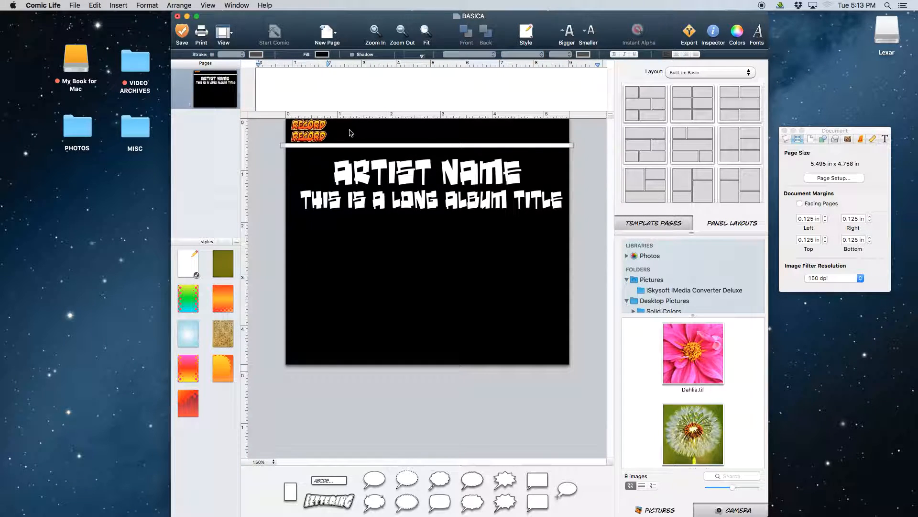
click(316, 137)
click(313, 137)
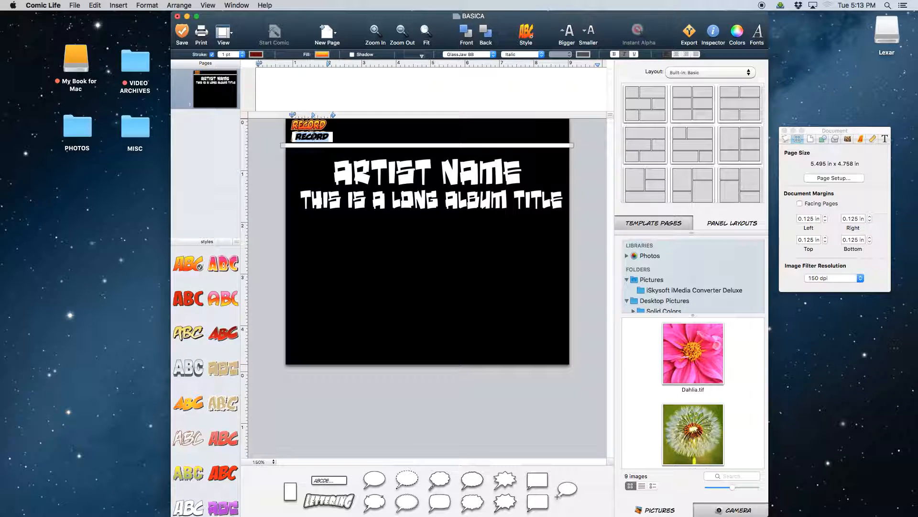
text(LABEL)
click(353, 133)
Remove the stroke from both the RECORD and LABEL letterings and fill them with white.
click(309, 126)
shift+click(309, 136)
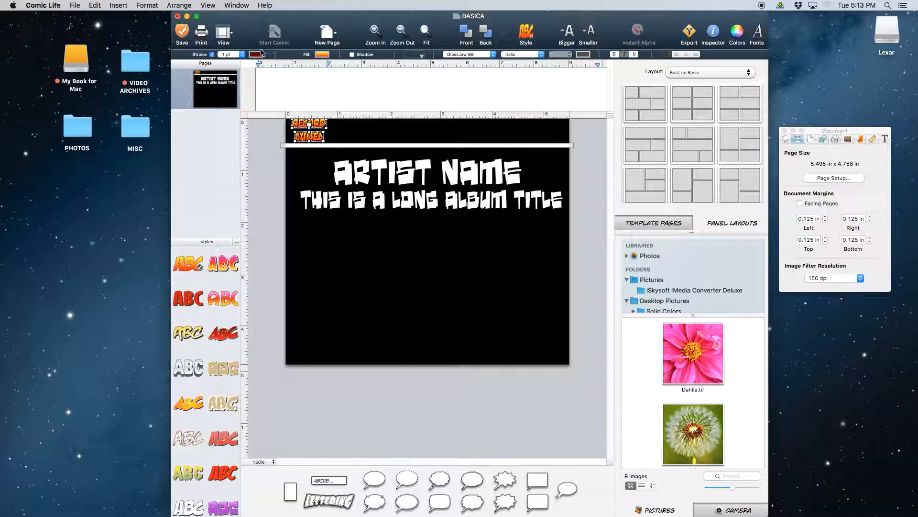
click(212, 55)
click(320, 55)
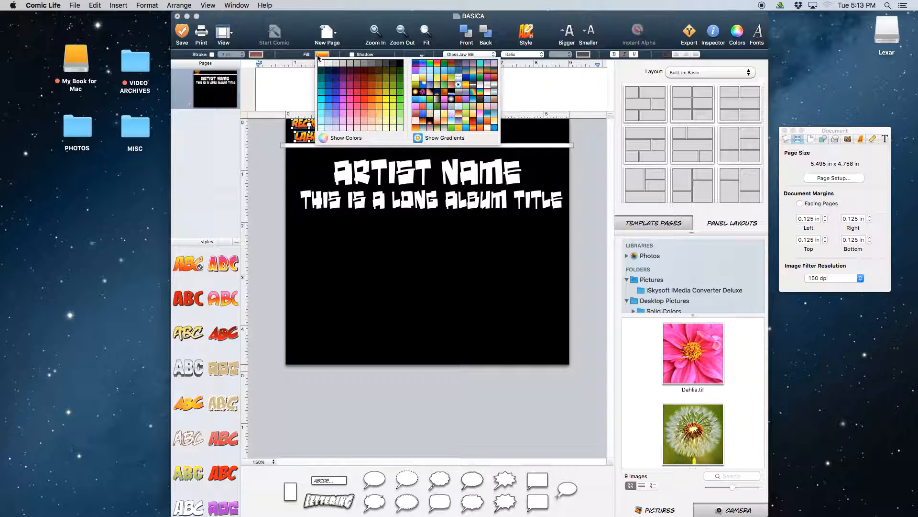
click(321, 63)
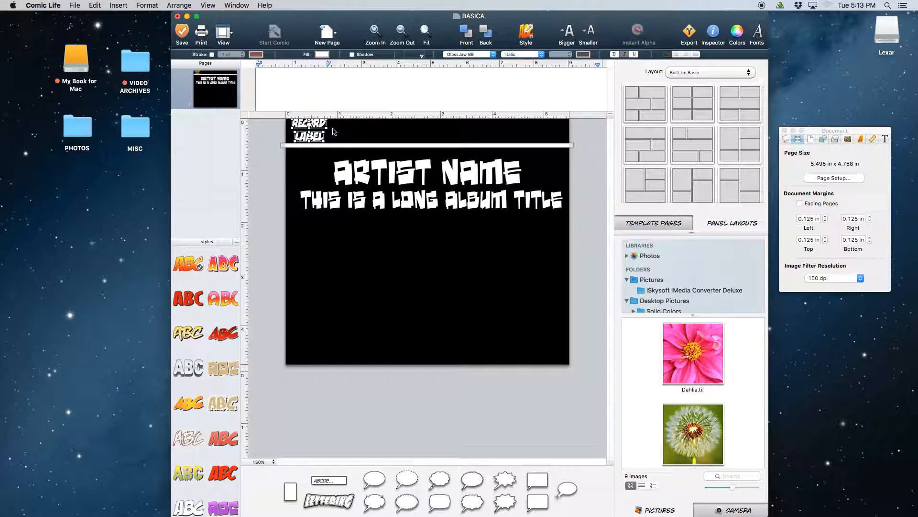
Set the RECORD and LABEL letterings in the Berylium font and deselect them.
click(469, 54)
scroll(485, 187, up, 5)
scroll(486, 188, up, 15)
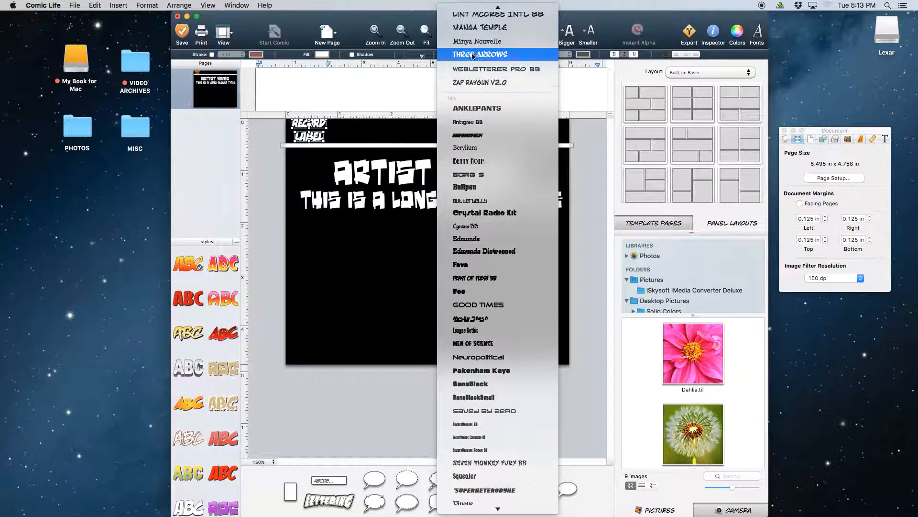
click(471, 152)
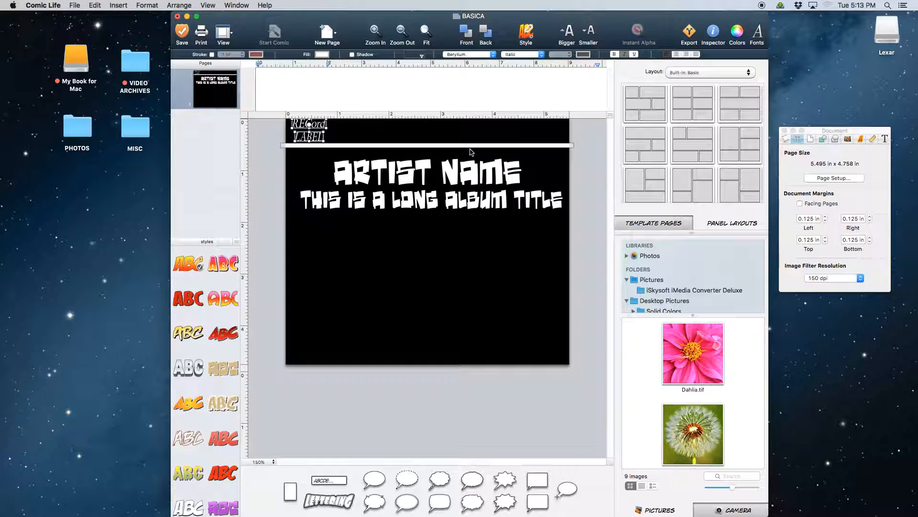
click(357, 133)
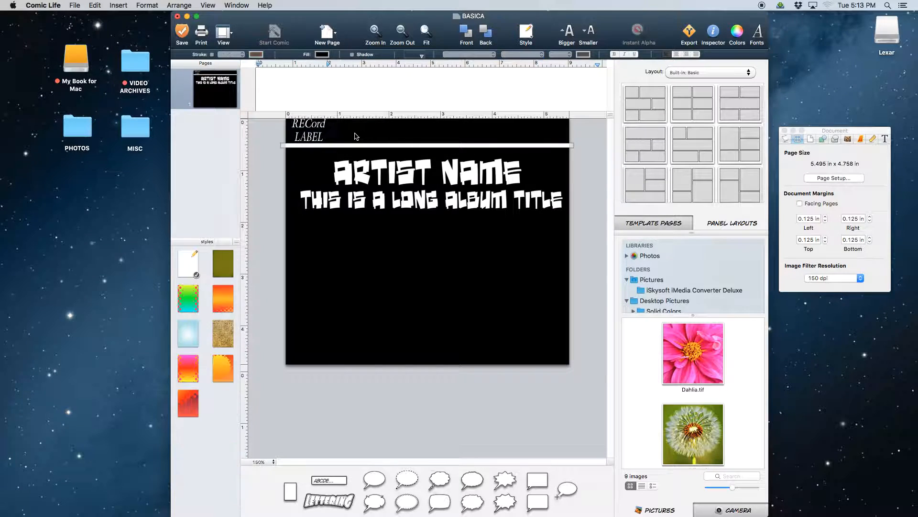
Nudge the RECord lettering down slightly, closer to the LABEL lettering, and deselect it.
drag(313, 125, 313, 128)
click(354, 126)
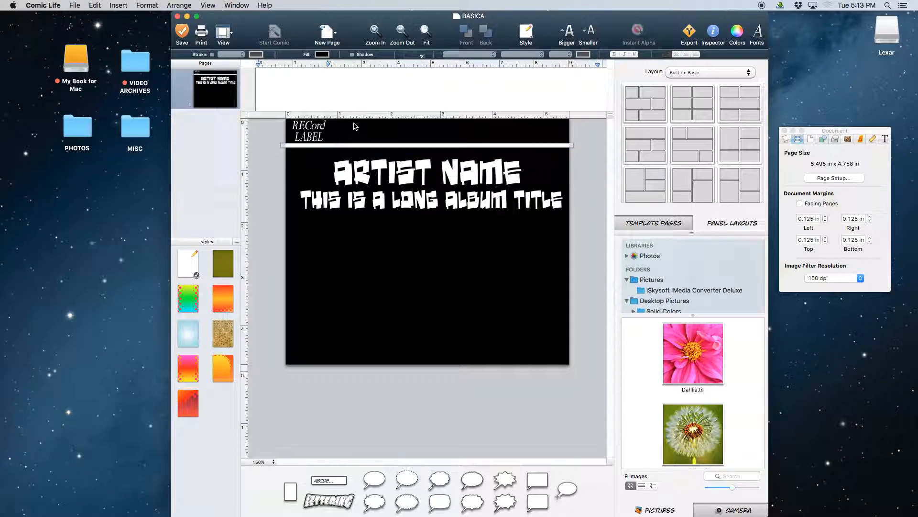
Switch to Google Chrome and search Google Images for "flag icon public domain".
mouse_move(0, 111)
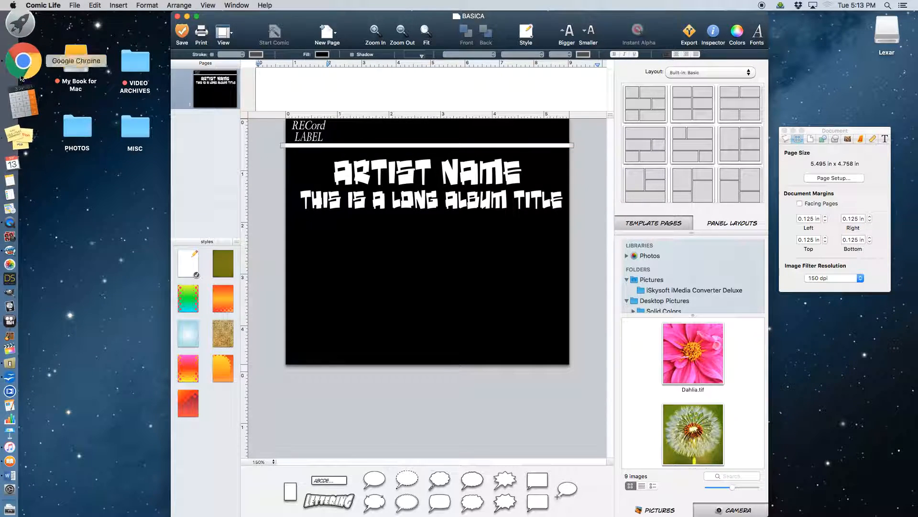
click(20, 77)
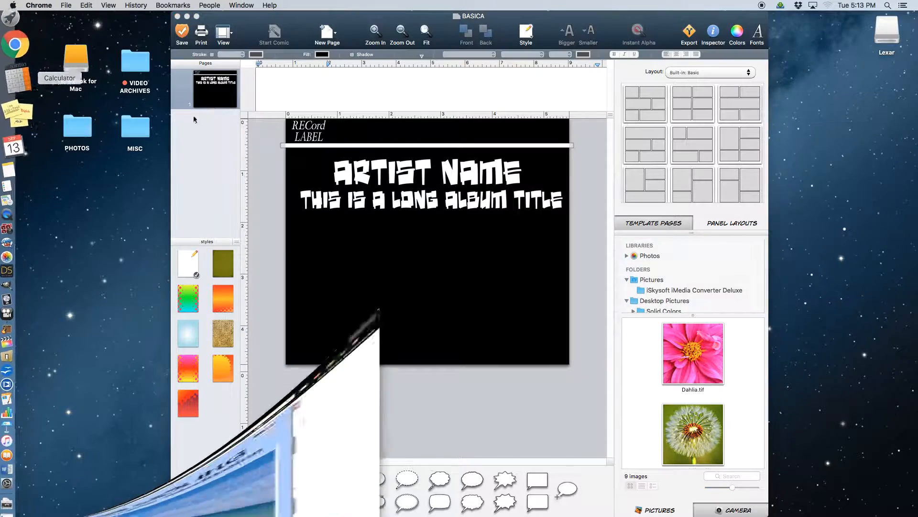
click(484, 23)
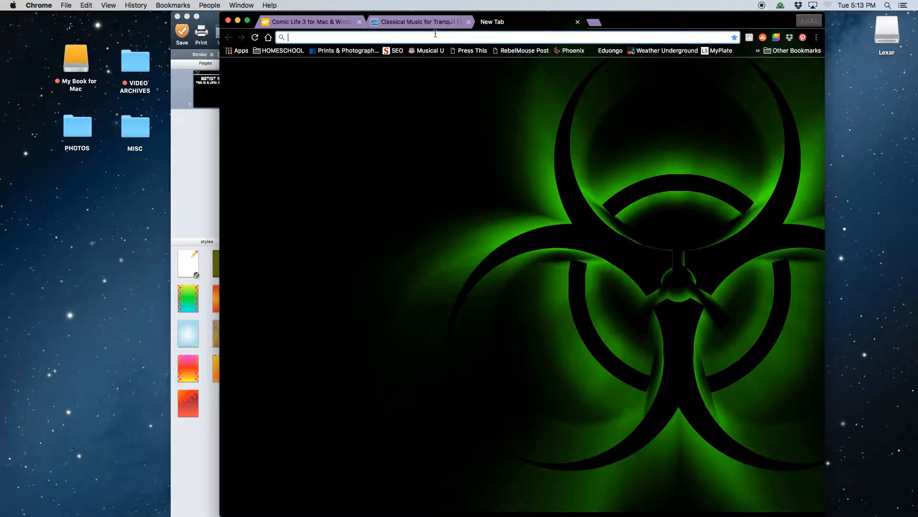
text(flag icon png)
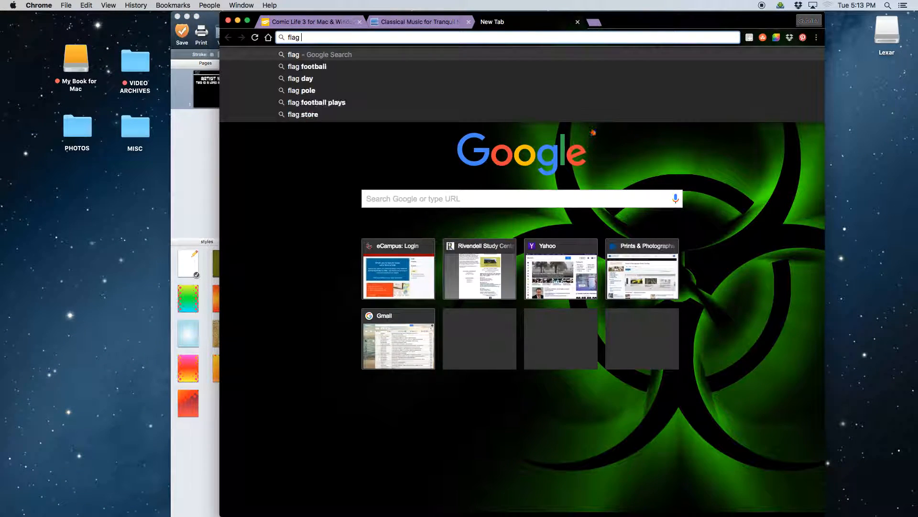
key(BackSpace)
key(BackSpace)
key(BackSpace)
text(public domain)
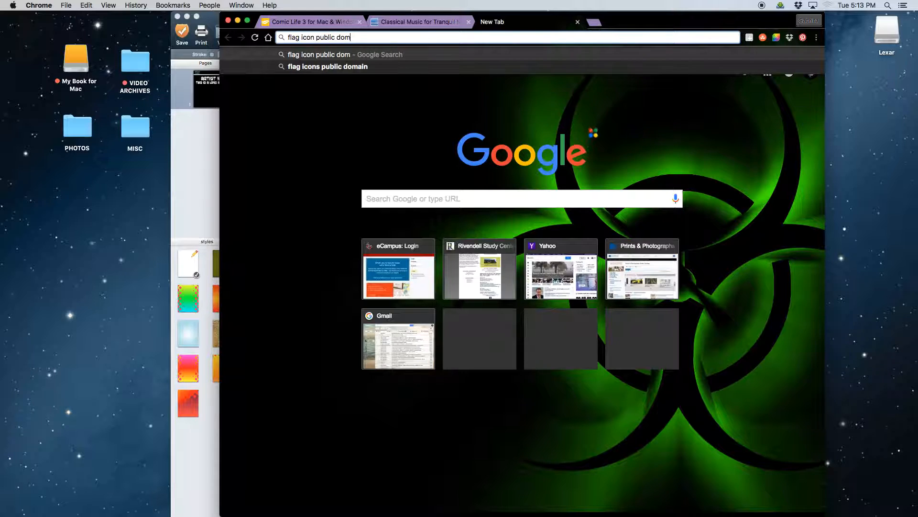
key(Return)
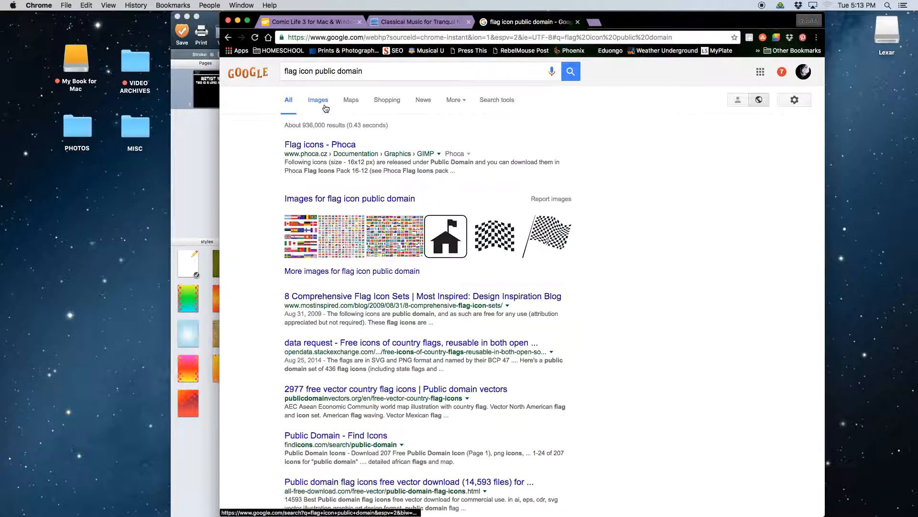
click(320, 101)
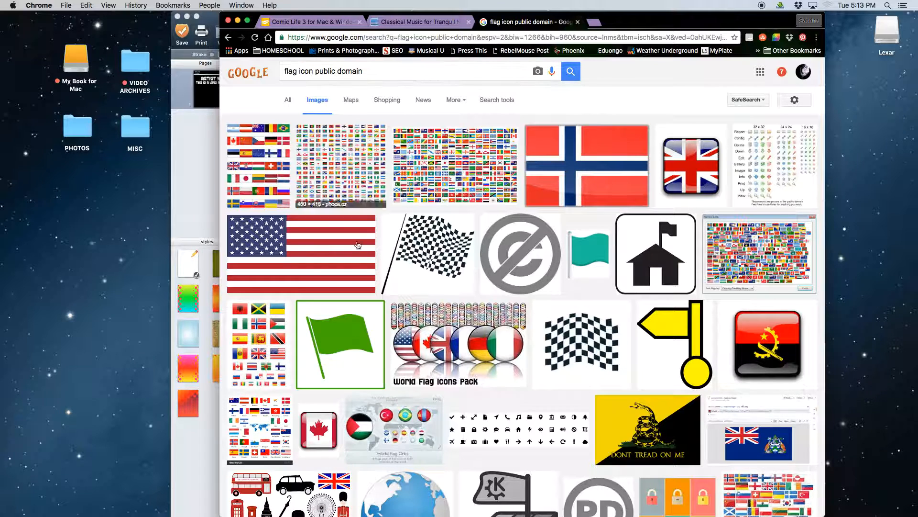
Preview the United States flag result, move the browser window aside, and try to import the image into the Comic Life page.
click(318, 264)
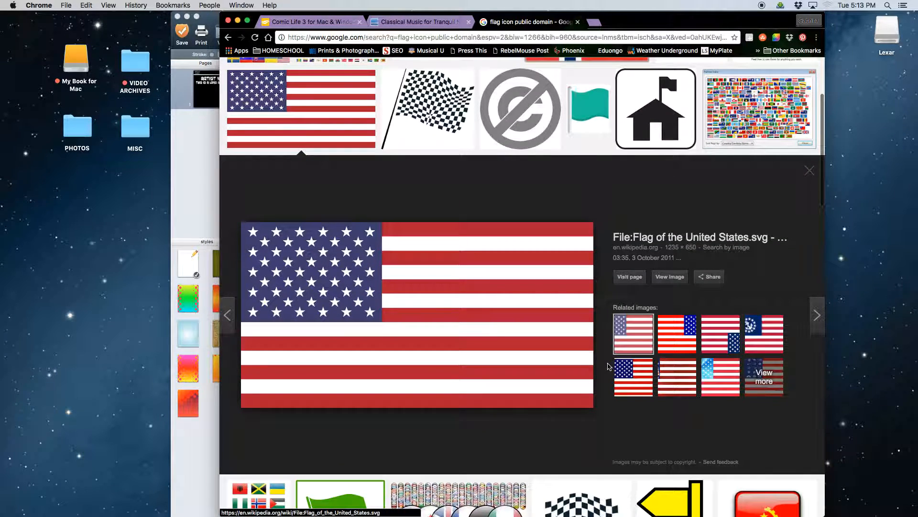
drag(619, 19, 861, 35)
drag(683, 289, 392, 201)
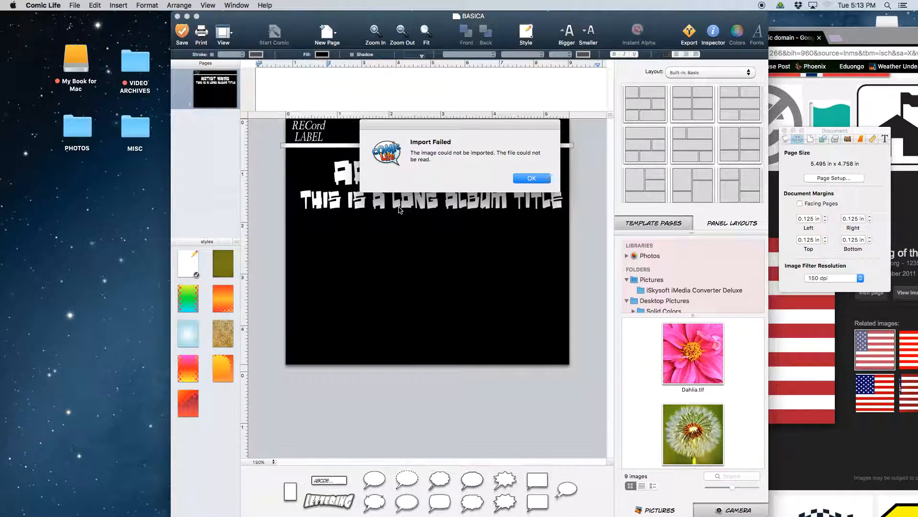
click(544, 179)
Return to Chrome, open the flag's Wikipedia file page, and place its flag image on the Comic Life cover.
click(822, 312)
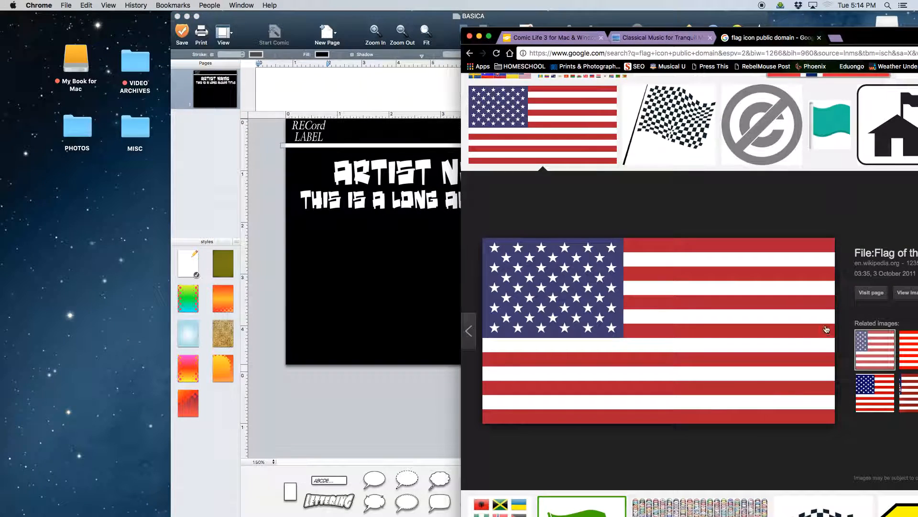
click(781, 318)
drag(716, 301, 416, 266)
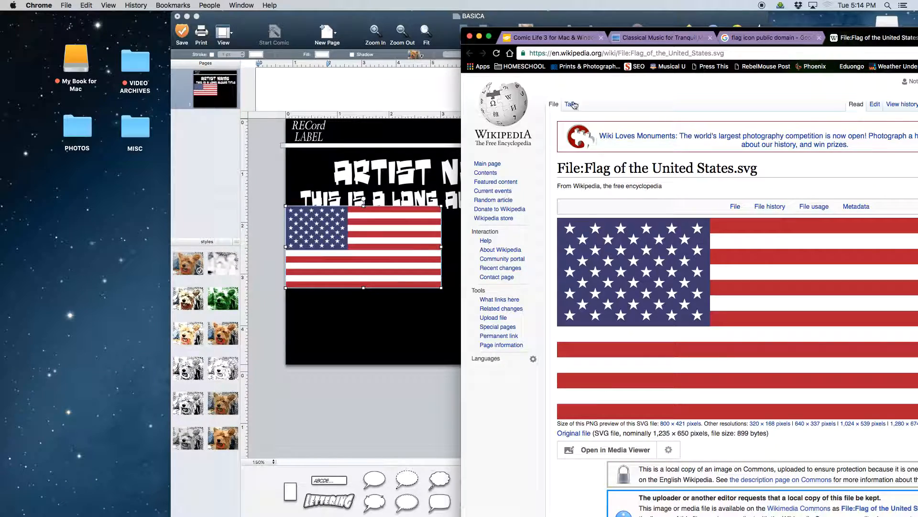
Back in Comic Life, shrink the flag into the page's upper-right corner above the white bar and save the document.
click(480, 37)
drag(414, 264, 463, 286)
drag(340, 229, 547, 138)
click(575, 166)
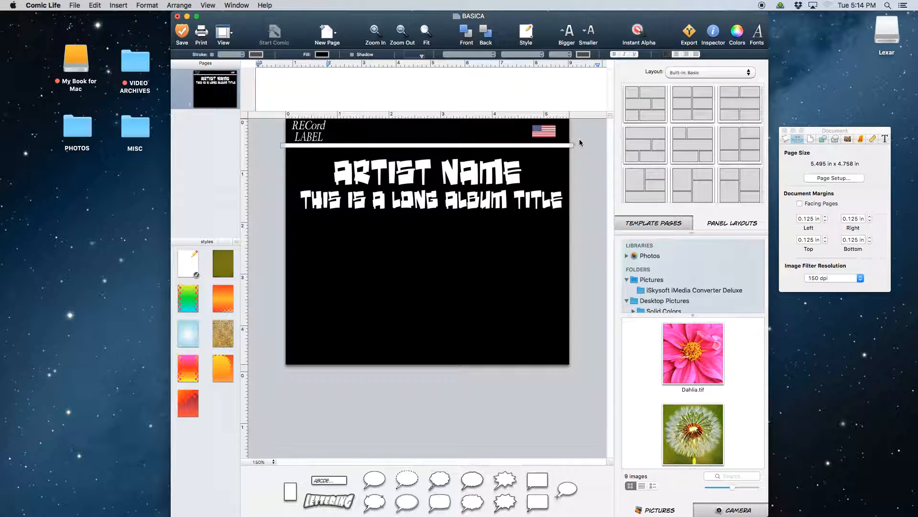
key(super+s)
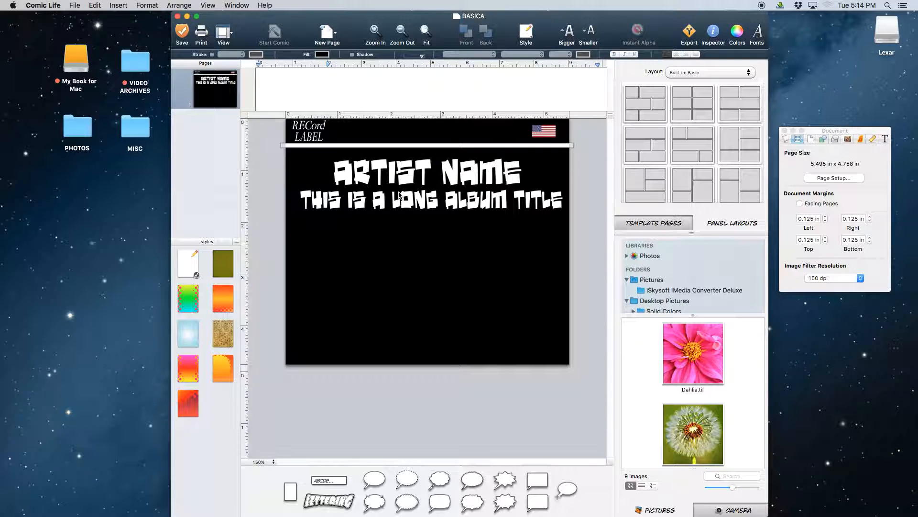
Move the ARTIST NAME and album title letterings together up slightly, closer to the white bar.
click(396, 175)
shift+click(397, 198)
drag(404, 174, 404, 166)
click(400, 215)
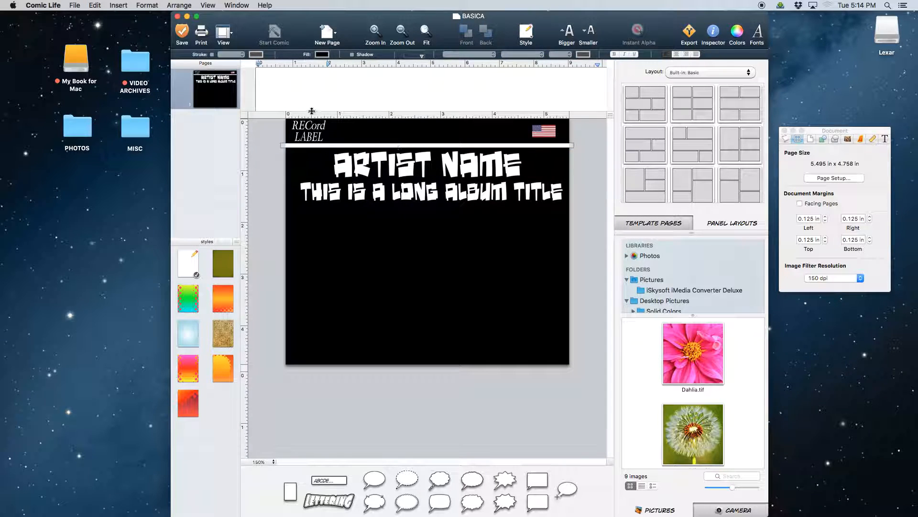
Place a copy of the LABEL lettering near the page's lower edge and change its text to "Copyright 2016 Artist Name".
click(308, 139)
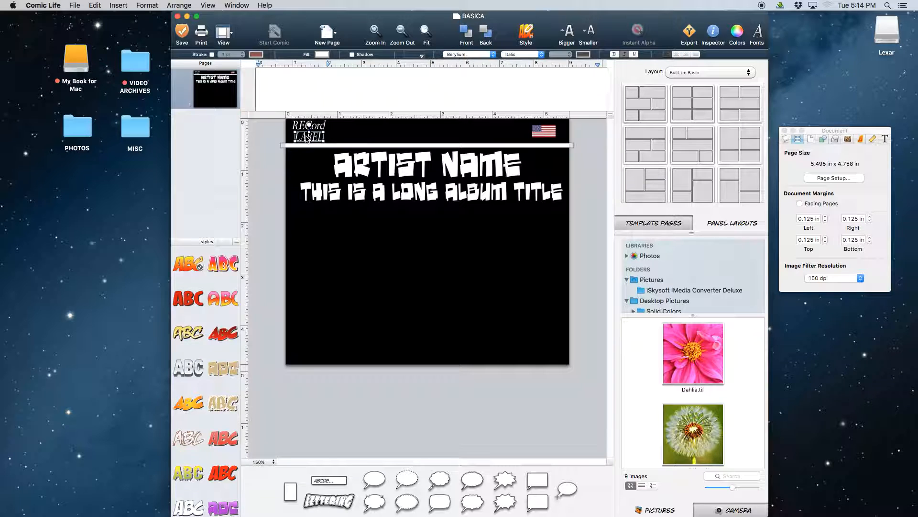
drag(309, 138, 317, 355)
double_click(317, 354)
text(Copyright 201)
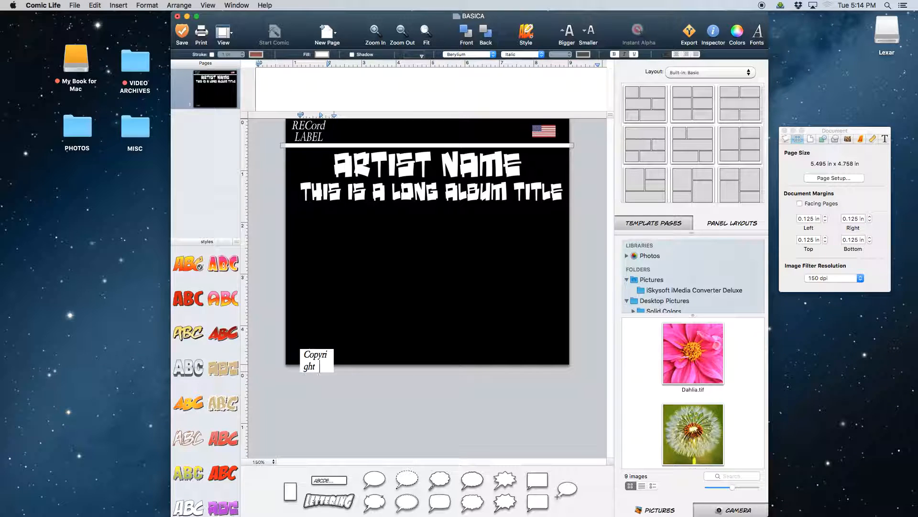
text(6 This is an amazing)
key(BackSpace)
key(BackSpace)
key(BackSpace)
key(BackSpace)
key(BackSpace)
key(BackSpace)
key(BackSpace)
key(BackSpace)
key(BackSpace)
key(BackSpace)
key(BackSpace)
key(BackSpace)
key(BackSpace)
key(BackSpace)
text(Artist Name)
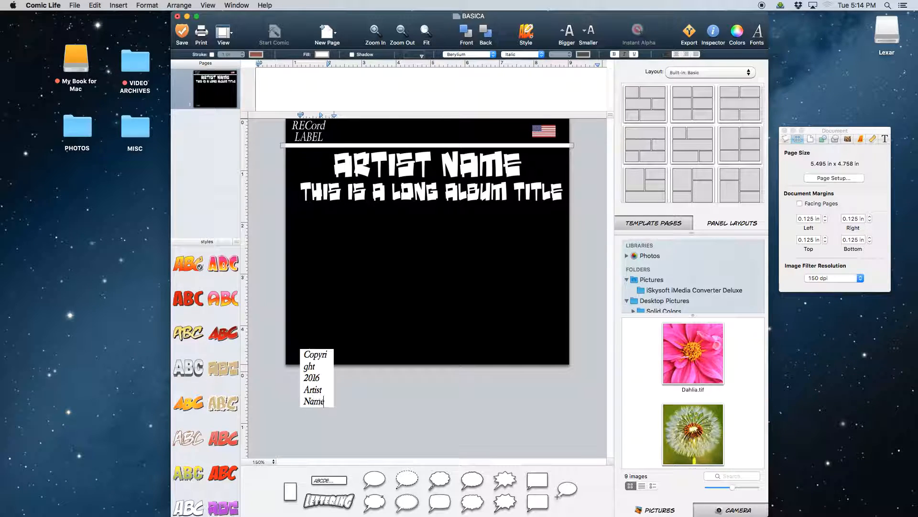
key(Escape)
Stretch the copyright lettering to about 3 in wide and center it along the page's lower edge.
click(351, 330)
drag(320, 359, 438, 365)
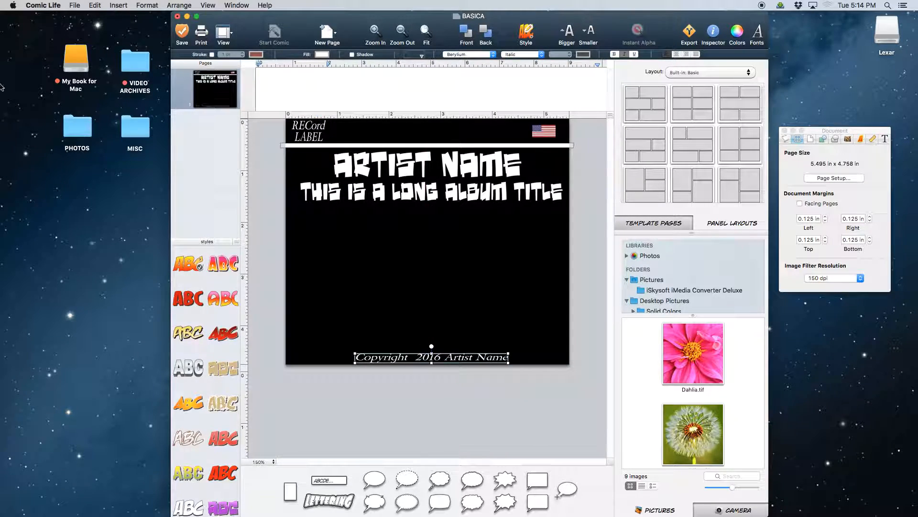
Switch to Chrome and search Google Images for "copyright symbol".
click(18, 76)
click(624, 56)
text(copyrig)
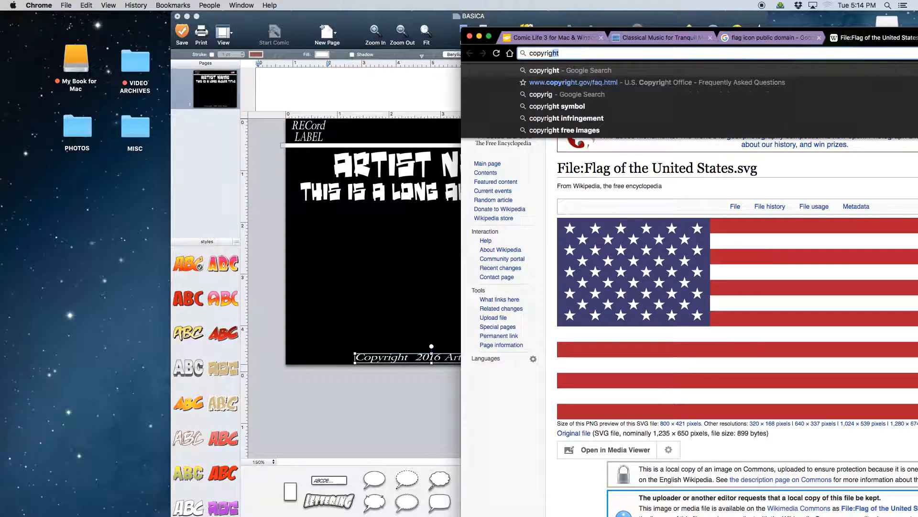
text(ht symbol)
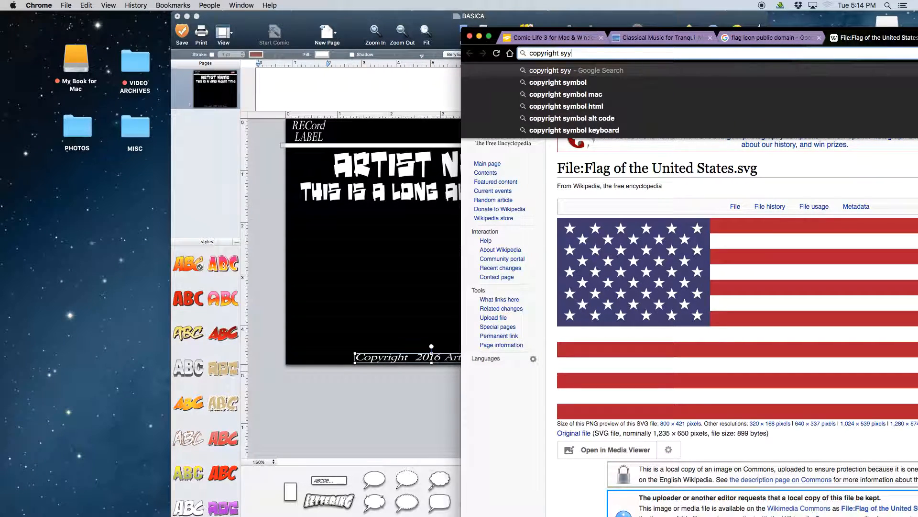
key(Return)
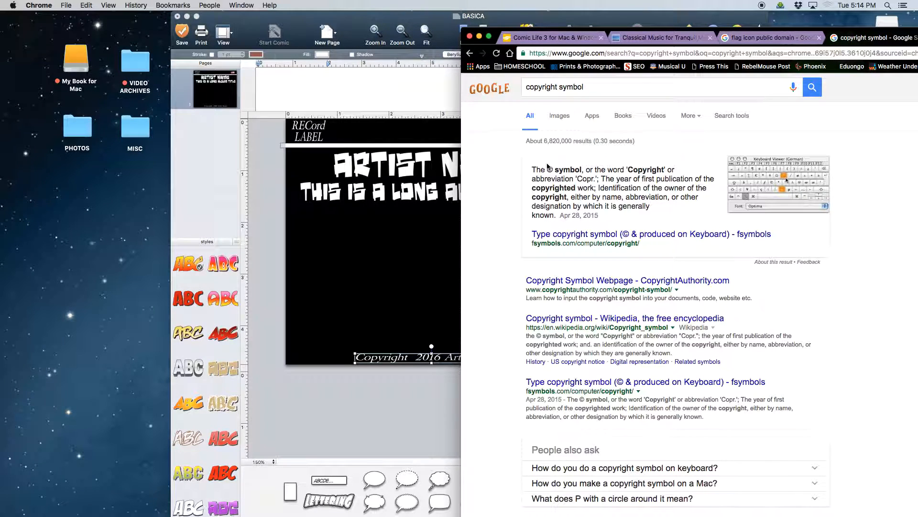
click(559, 115)
Open the first copyright symbol result at full size and place the image on the Comic Life cover.
click(500, 227)
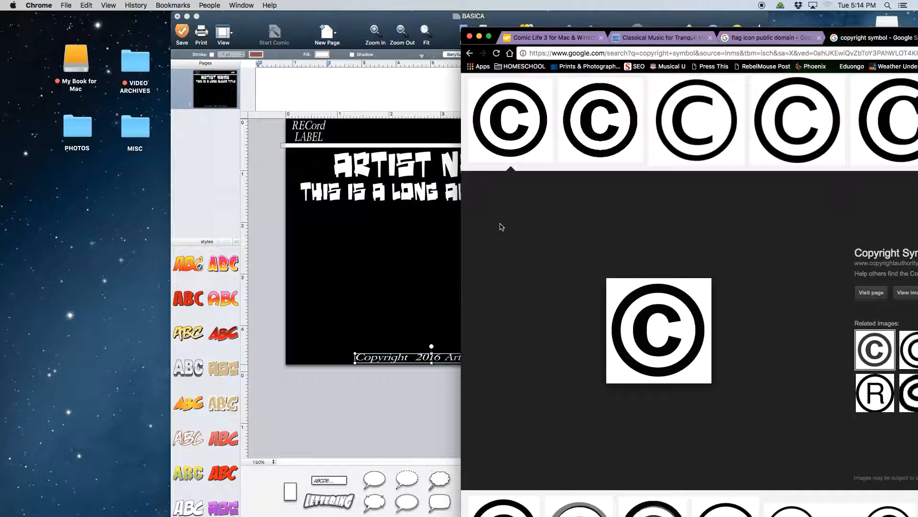
click(905, 293)
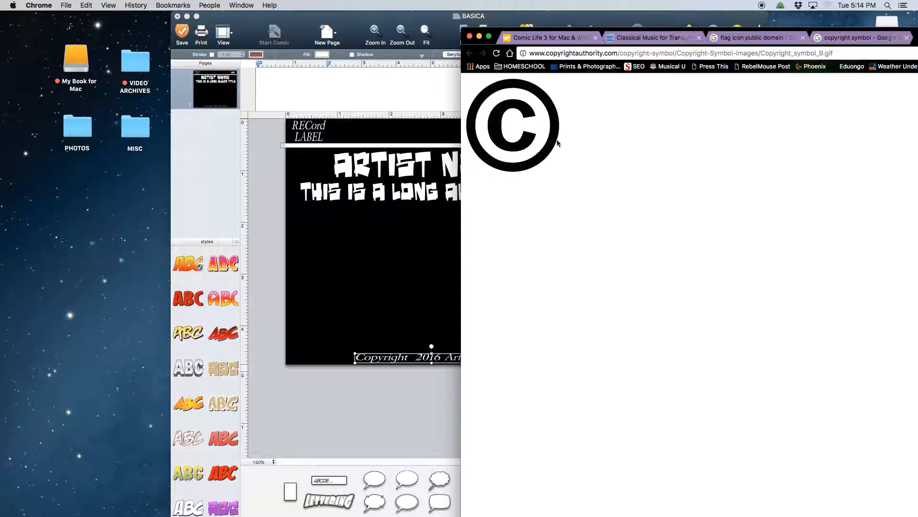
drag(495, 143, 368, 279)
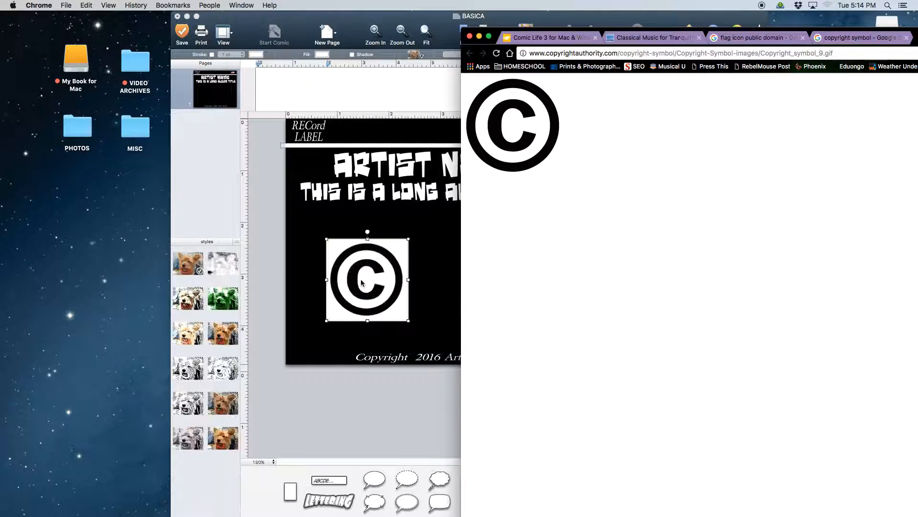
Shrink the copyright symbol to the text's height and position it directly before the word Copyright.
click(408, 239)
drag(409, 239, 377, 282)
click(408, 239)
drag(408, 238, 344, 357)
Set the copyright lettering's font style to Regular and save the document.
click(437, 363)
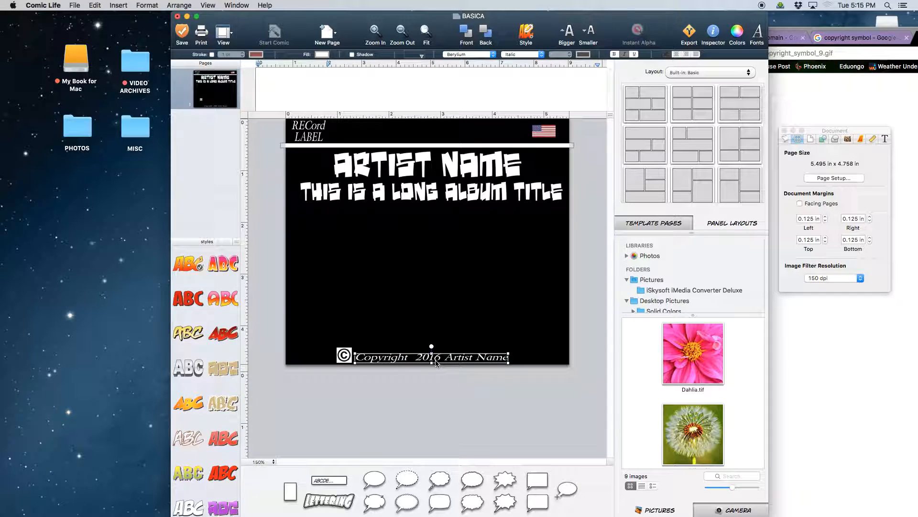
click(516, 55)
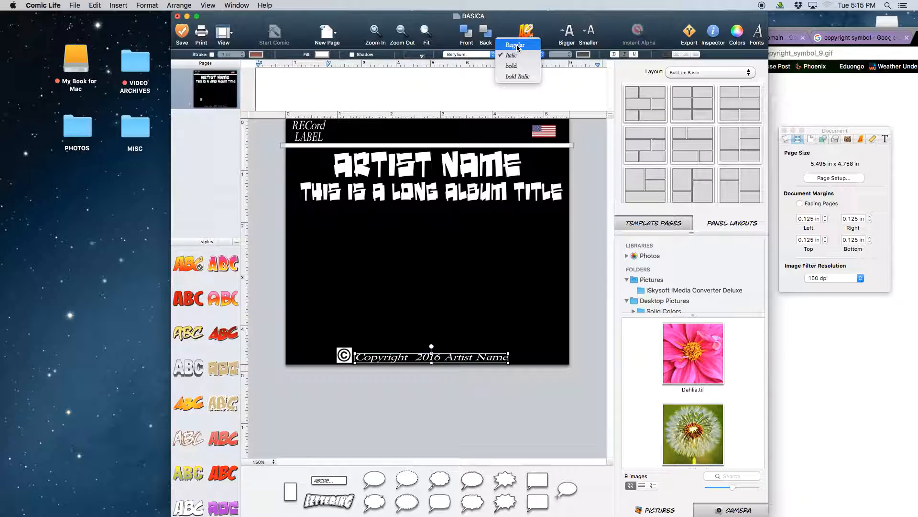
click(517, 46)
click(455, 324)
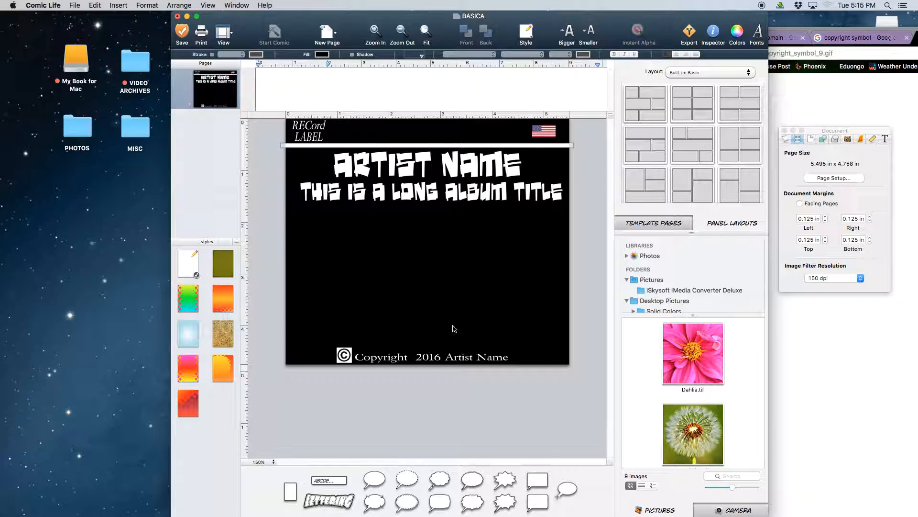
key(super+s)
Add the Dahlia.tif picture to the cover, enlarge it to about 2.6 in square, and center it below the album title.
drag(706, 367, 365, 254)
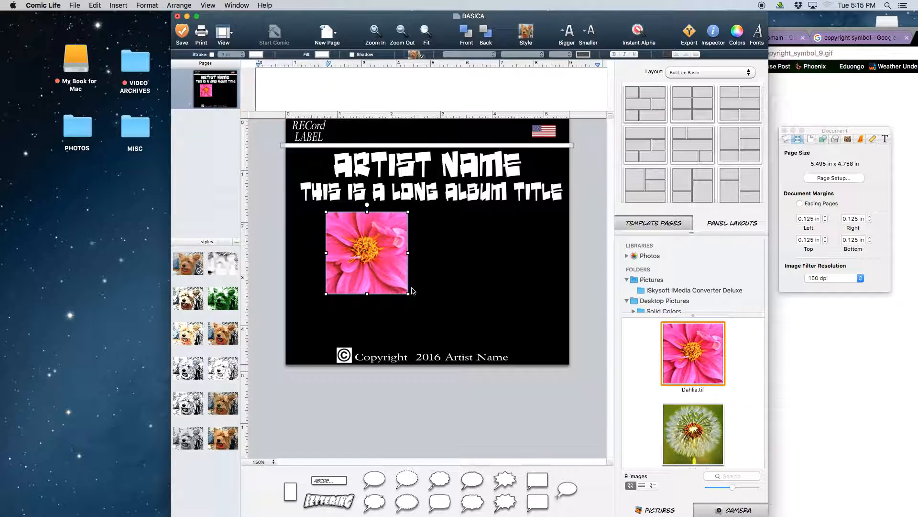
drag(408, 293, 546, 352)
drag(351, 258, 390, 257)
drag(432, 199, 431, 214)
mouse_move(501, 284)
mouse_down()
mouse_move(503, 291)
mouse_move(495, 277)
mouse_up()
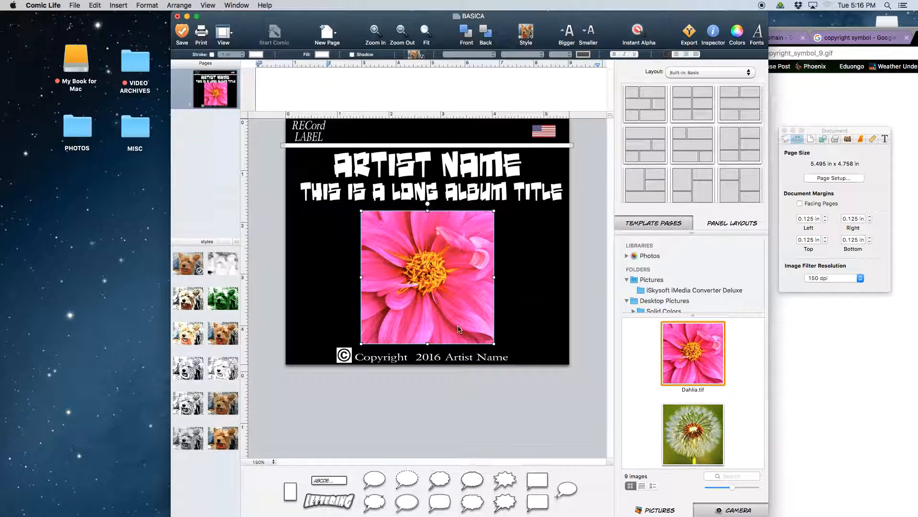
click(420, 372)
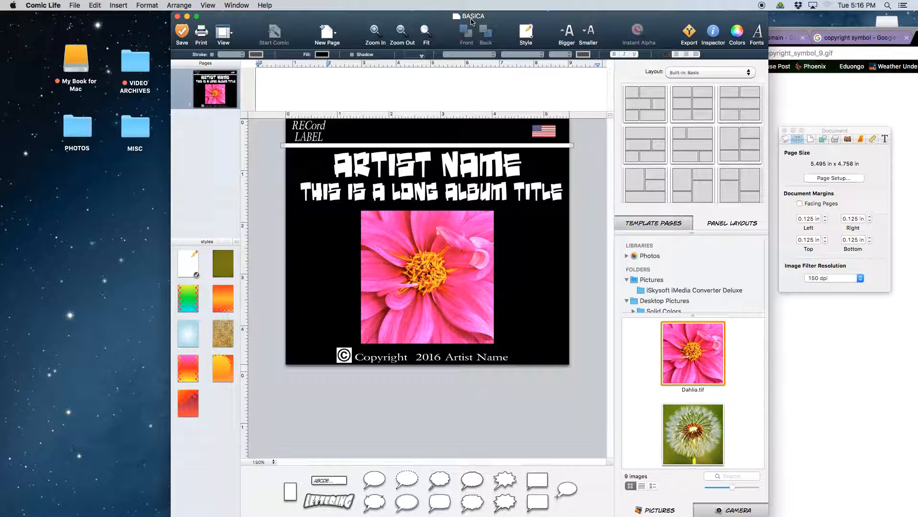
Save the cover as a new document named Basica Horror Album in the ALBUMS folder.
click(74, 5)
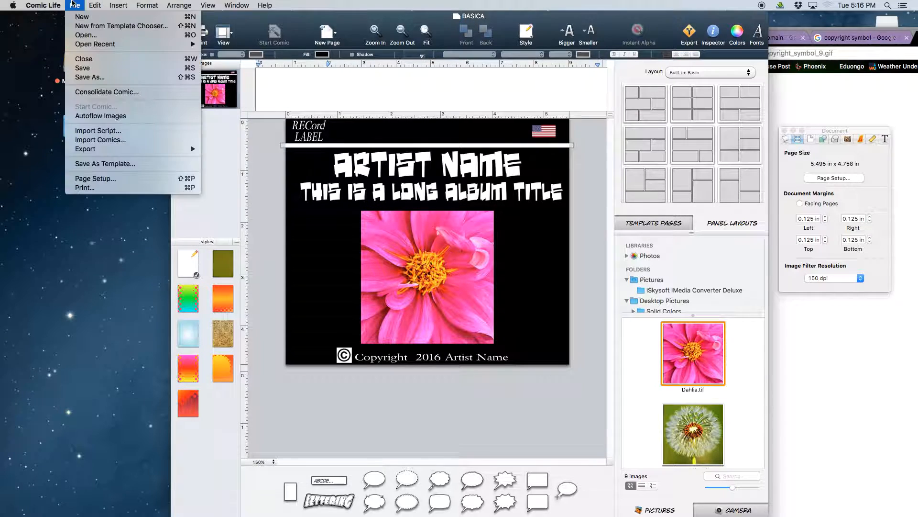
click(87, 70)
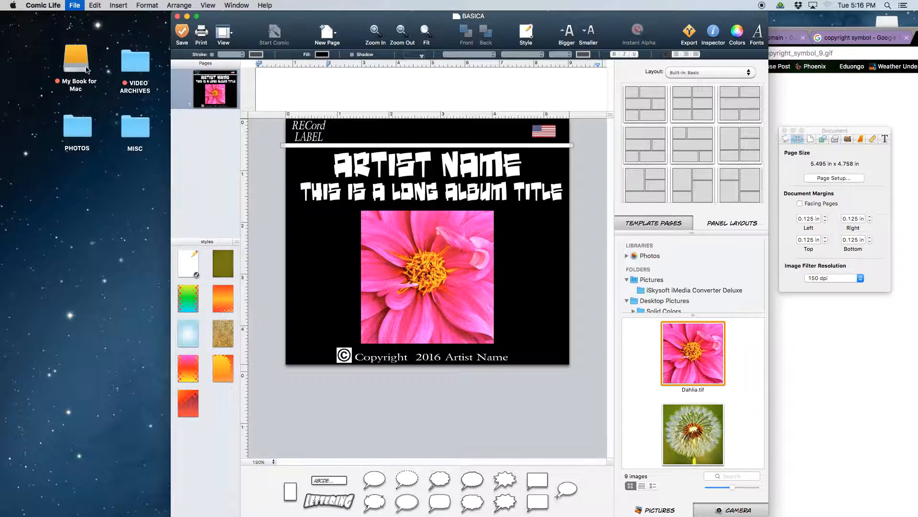
click(85, 5)
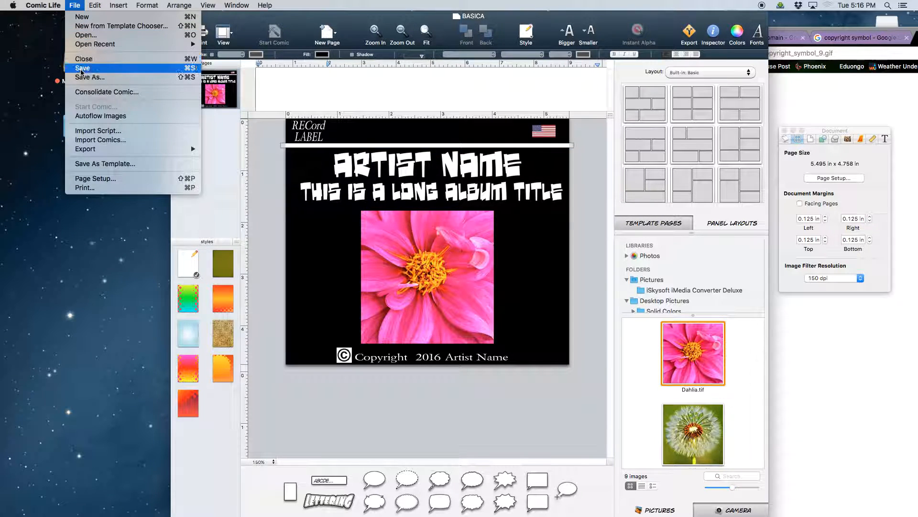
click(76, 78)
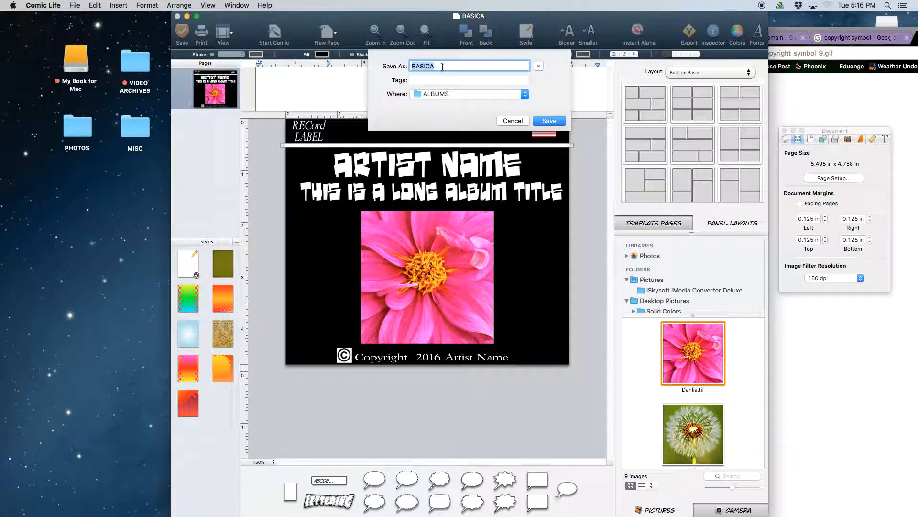
text(Basica Horror Album)
key(Return)
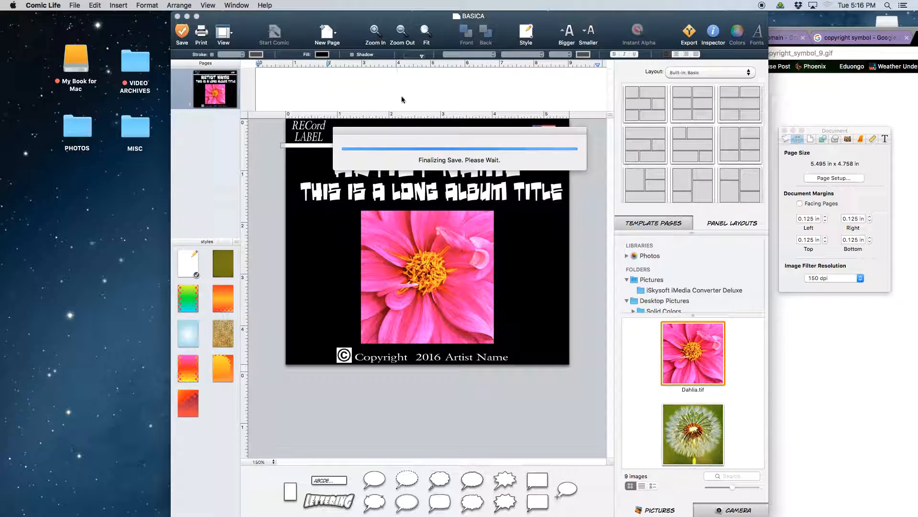
Replace the artist name lettering with BLOODY GUTS BAND.
double_click(419, 174)
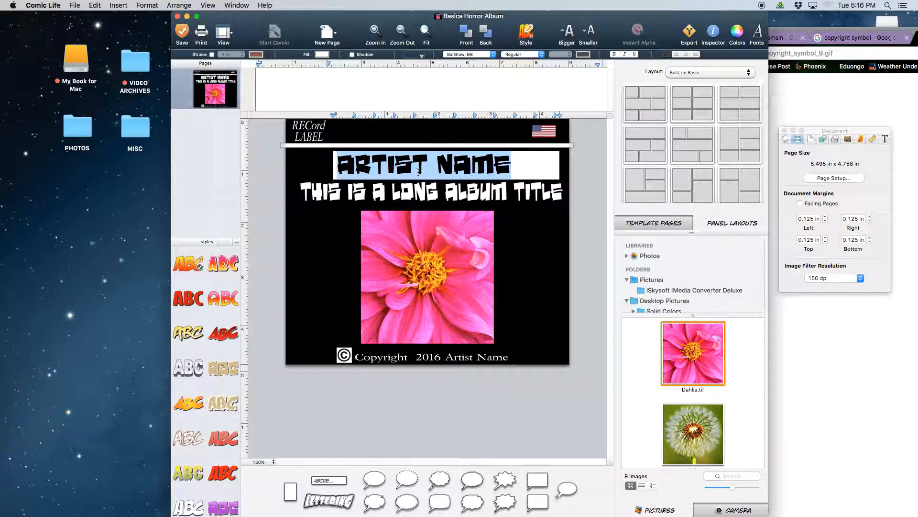
text(BLOO)
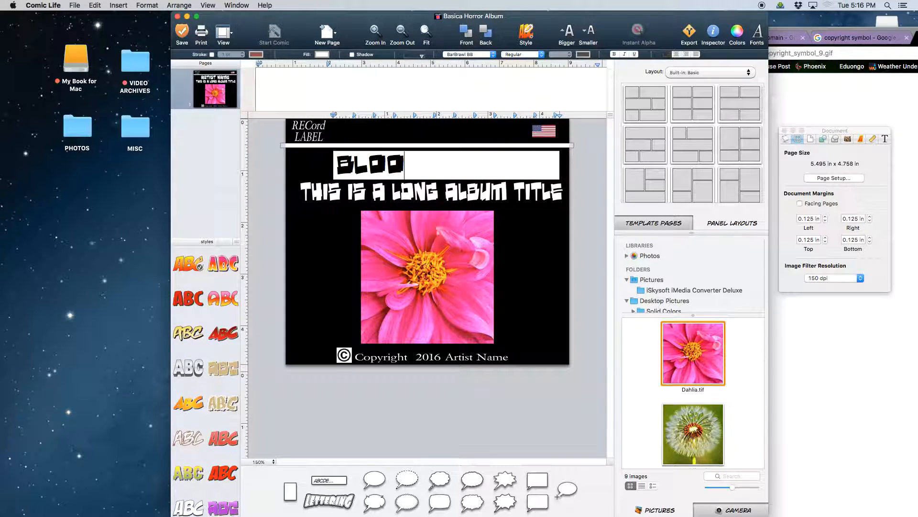
text(DY GUTS BAND)
key(Escape)
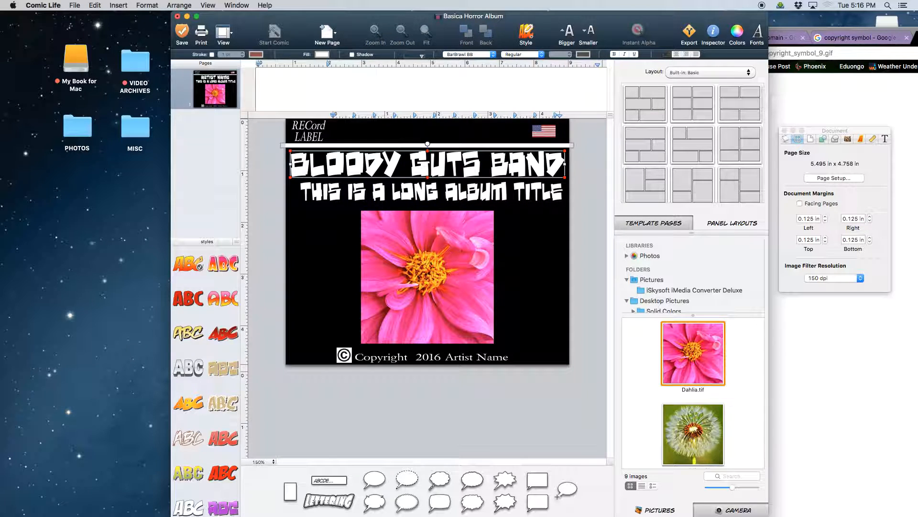
Replace the album title lettering with ZOMBIE LOVE FEVER and deselect it.
double_click(408, 194)
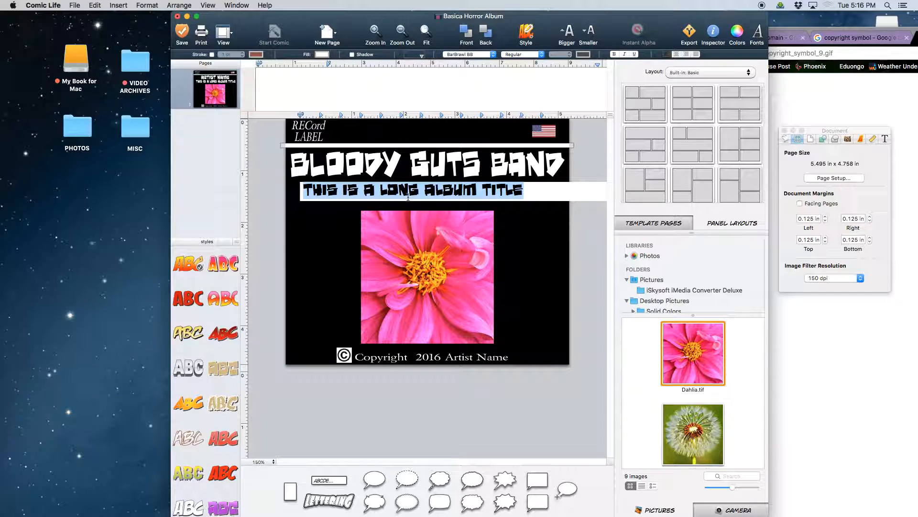
text(ZOMBIE LOV)
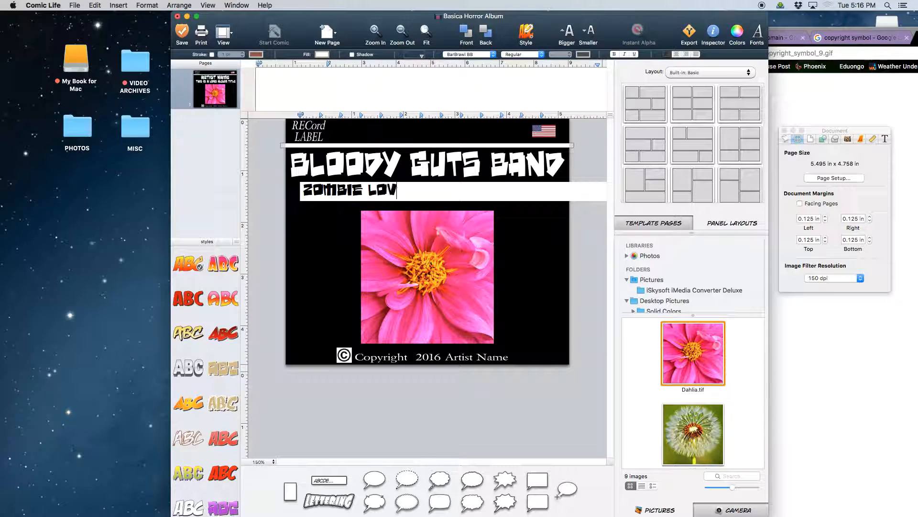
text(E FEVER)
key(Escape)
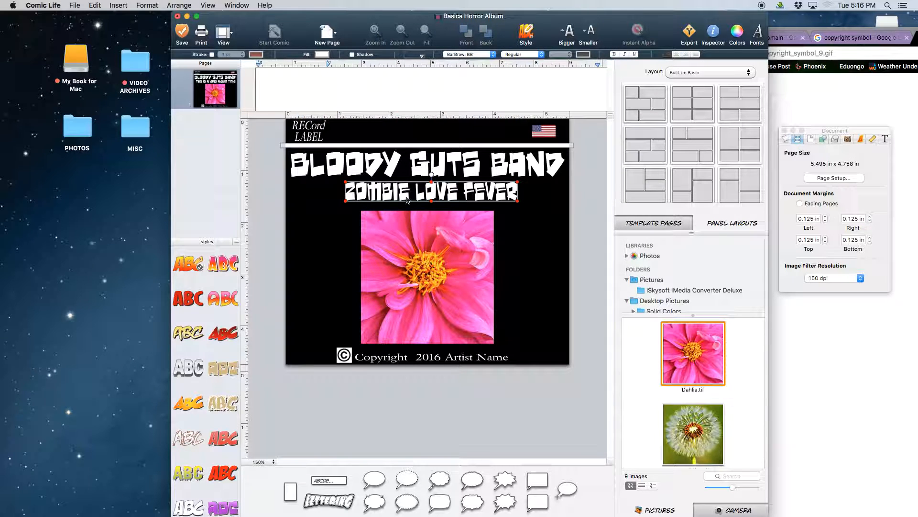
click(528, 211)
Place Red Rose.tif on the cover below the album title and remove the dahlia picture.
scroll(737, 389, down, 10)
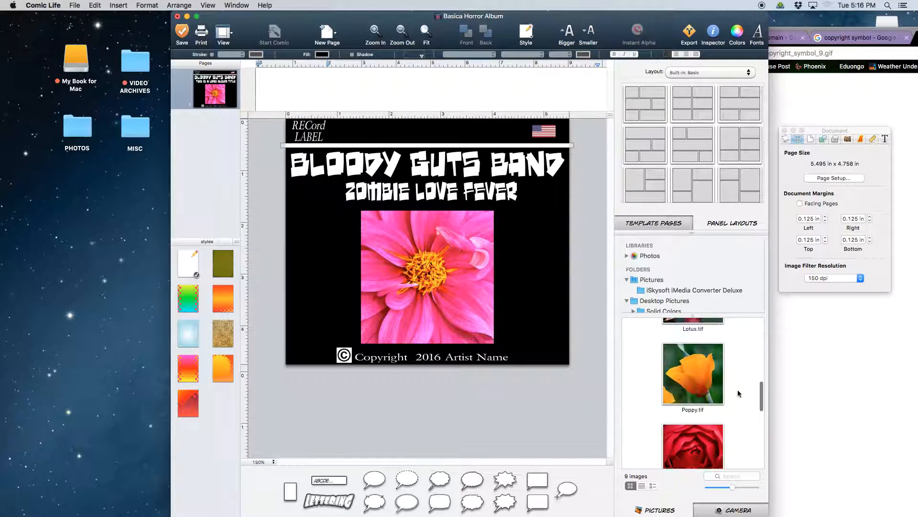
scroll(739, 393, up, 3)
drag(693, 376, 468, 284)
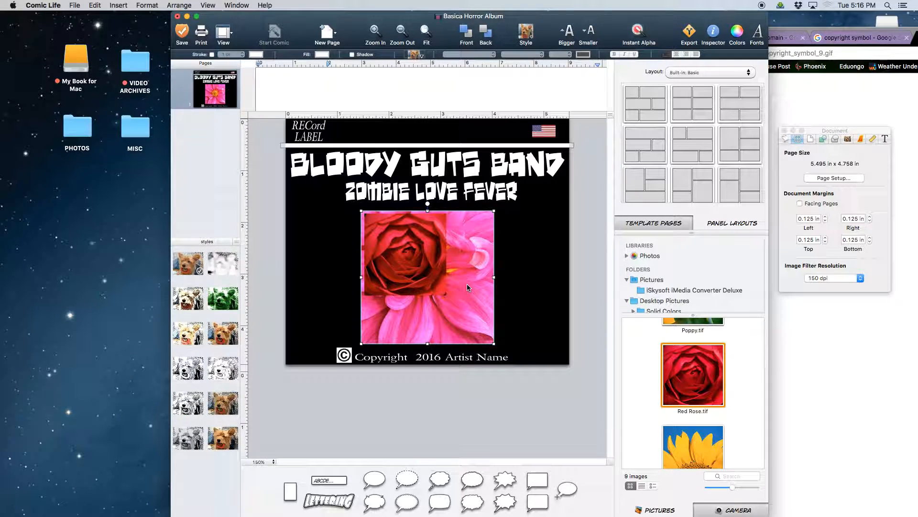
drag(419, 269, 445, 286)
click(453, 286)
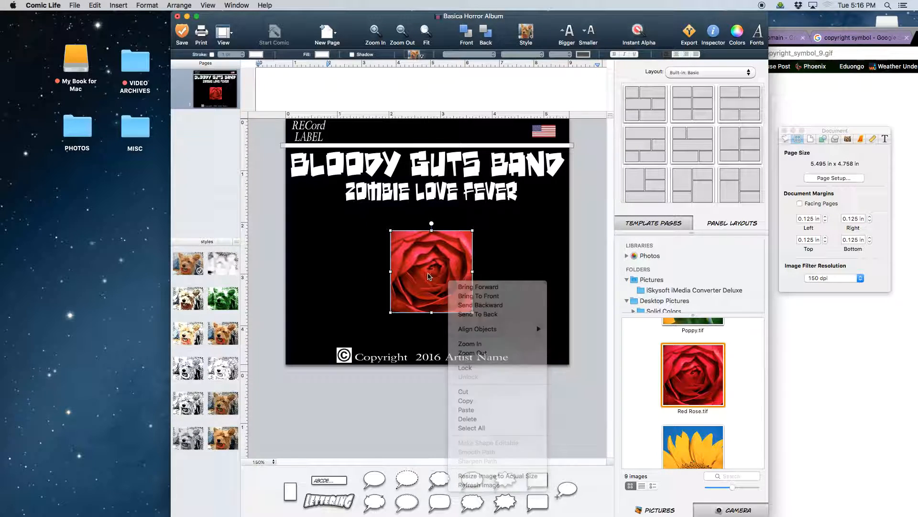
Try the green image style on the rose, but settle on the gray comic style.
click(517, 34)
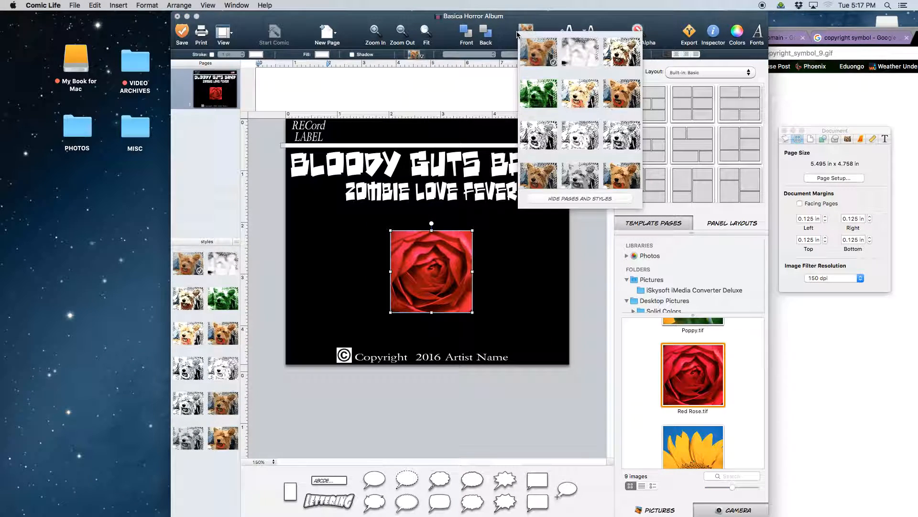
click(539, 94)
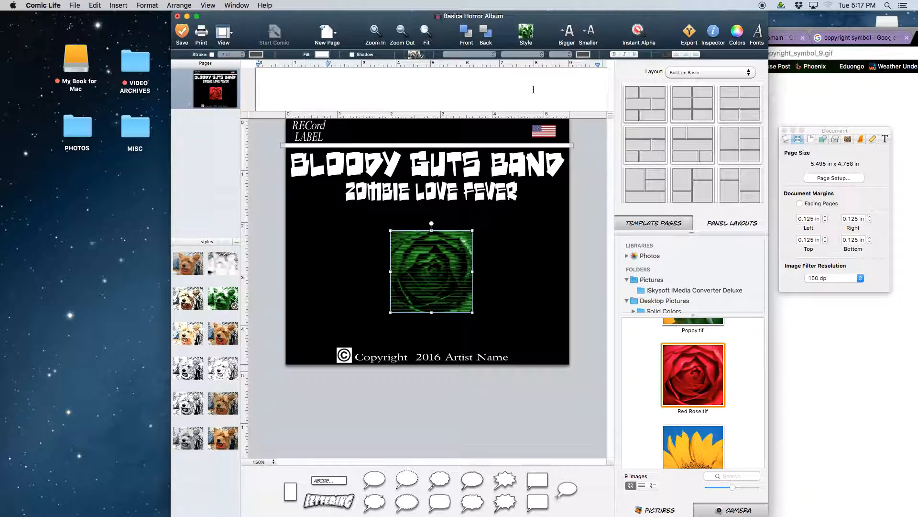
click(526, 33)
click(591, 162)
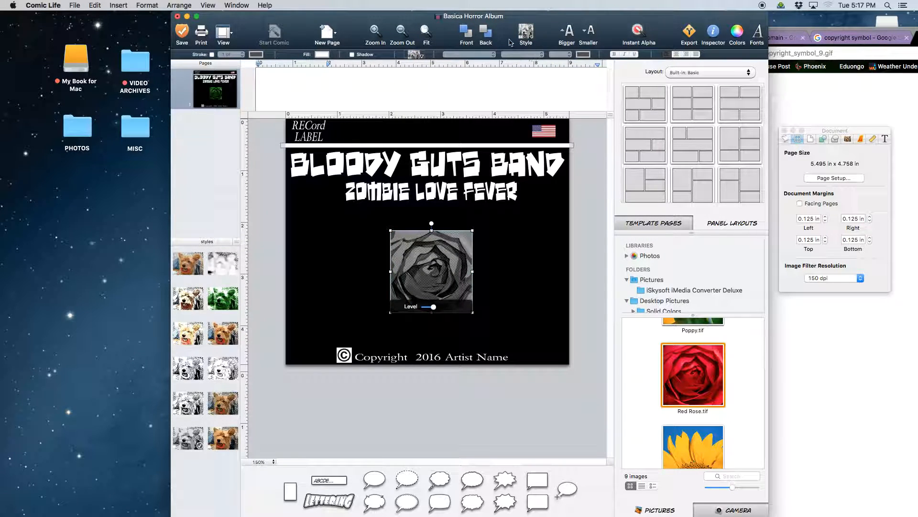
Enlarge the gray rose to about 5.8 in wide so it covers the whole page, and send it to the back.
drag(454, 287, 429, 265)
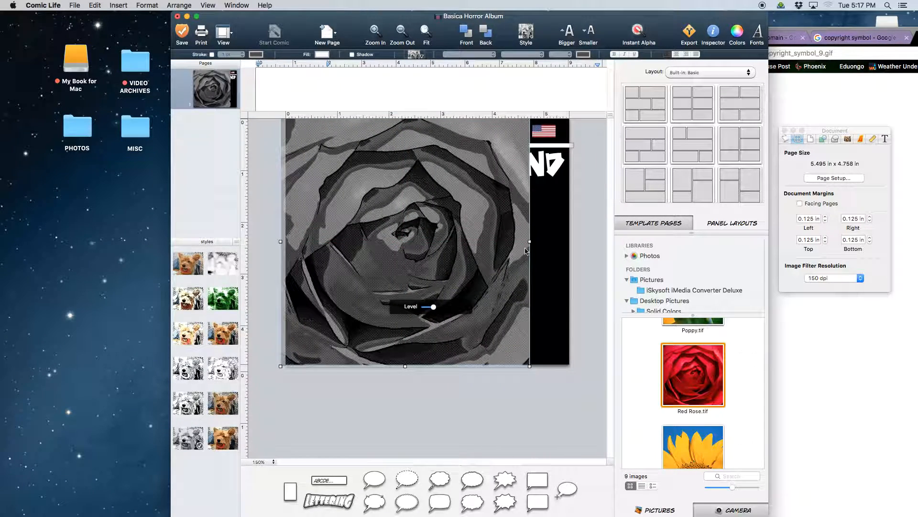
drag(530, 241, 582, 241)
right_click(458, 239)
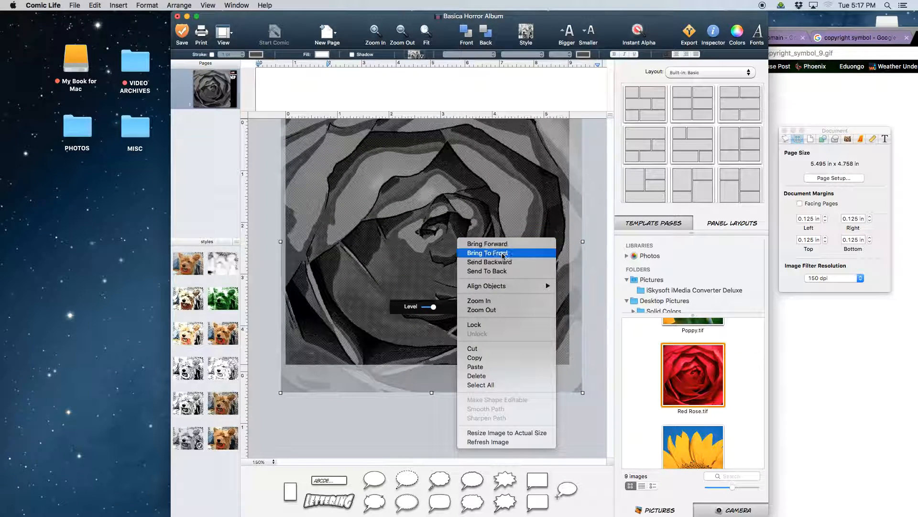
click(498, 271)
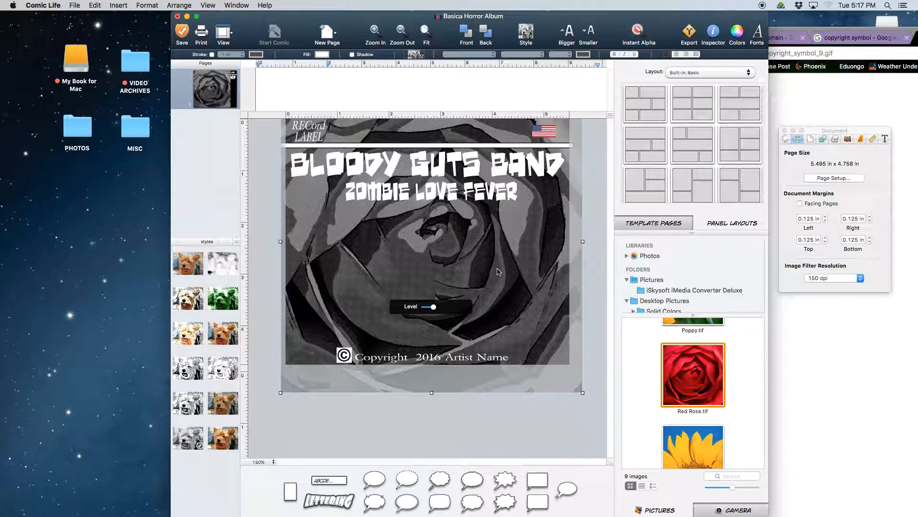
click(598, 355)
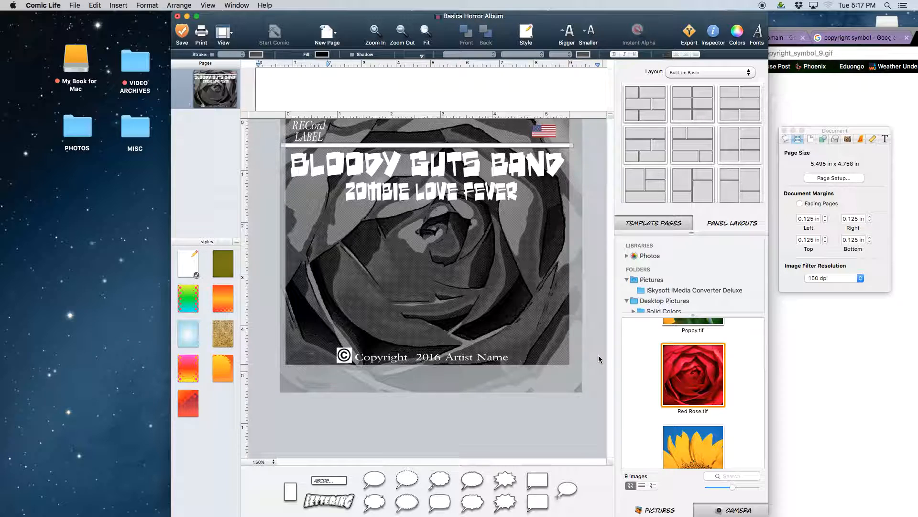
Add a second Red Rose.tif about 2.7 in square, center it below the album title, and save the document.
drag(712, 363, 359, 245)
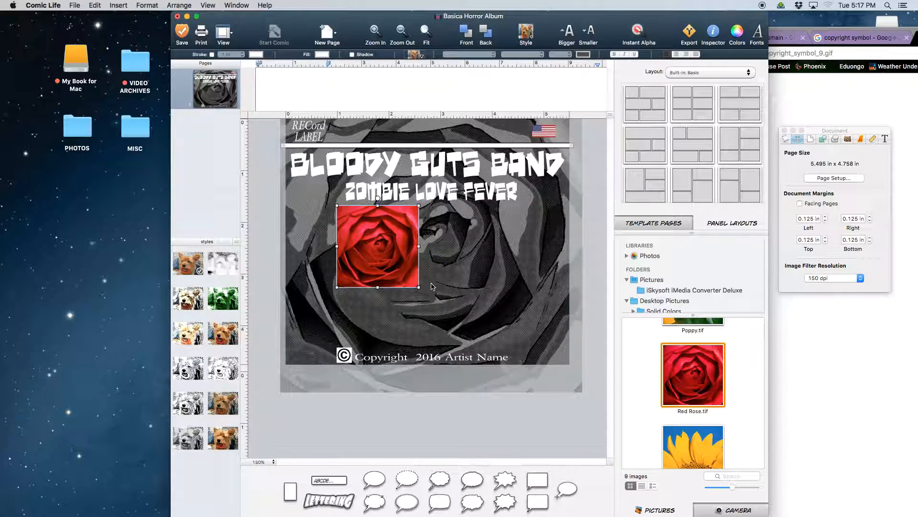
drag(419, 288, 519, 344)
drag(398, 291, 423, 293)
click(457, 400)
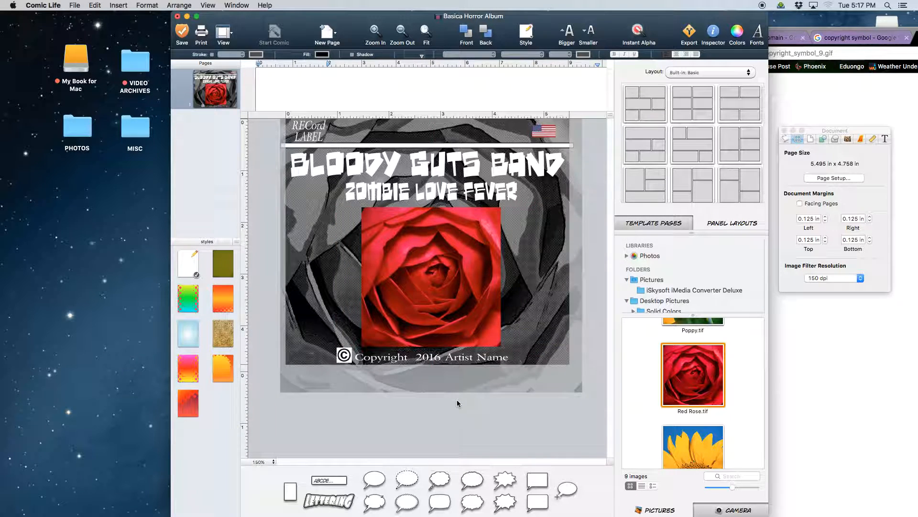
key(super+s)
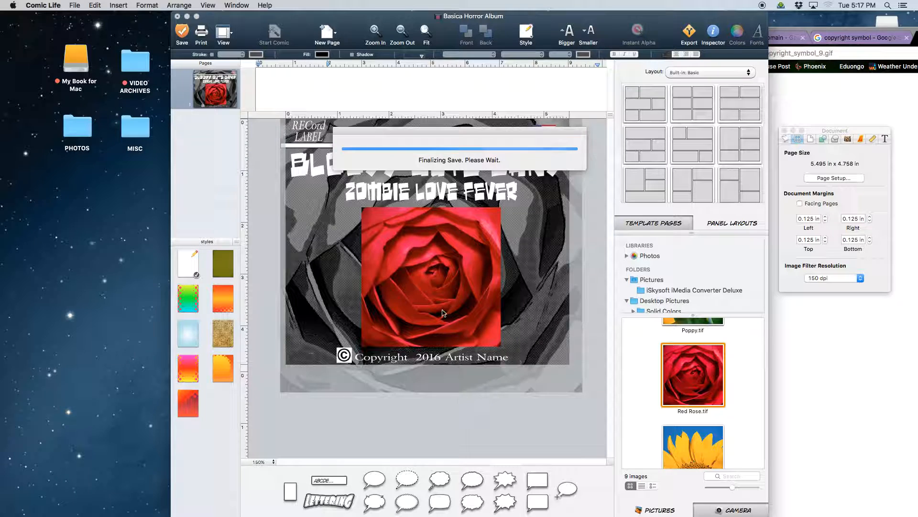
Give the red rose picture a shadow and a 6 pt black stroke, and save the document.
click(440, 299)
click(352, 55)
click(212, 54)
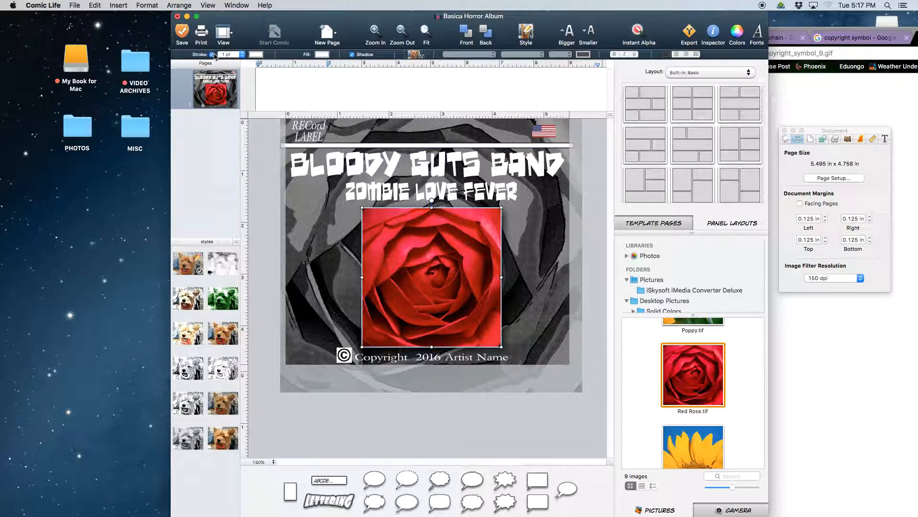
click(241, 54)
click(230, 95)
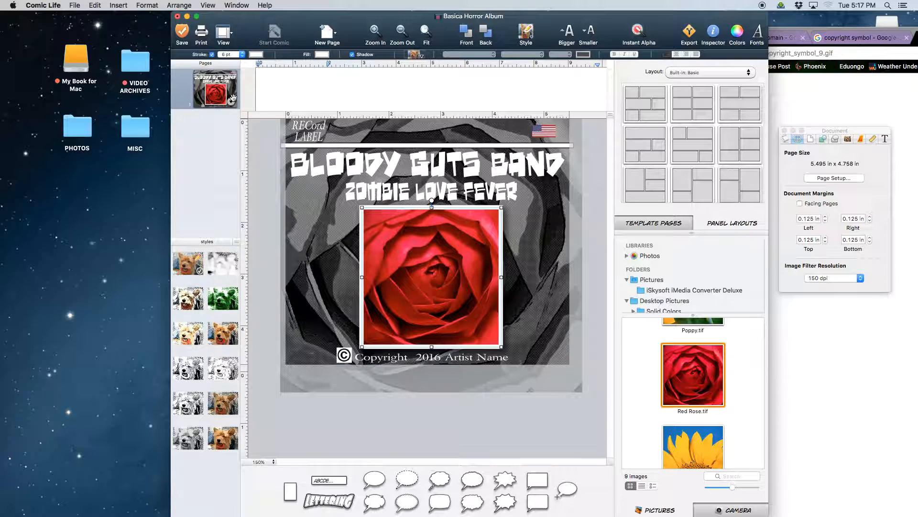
click(256, 54)
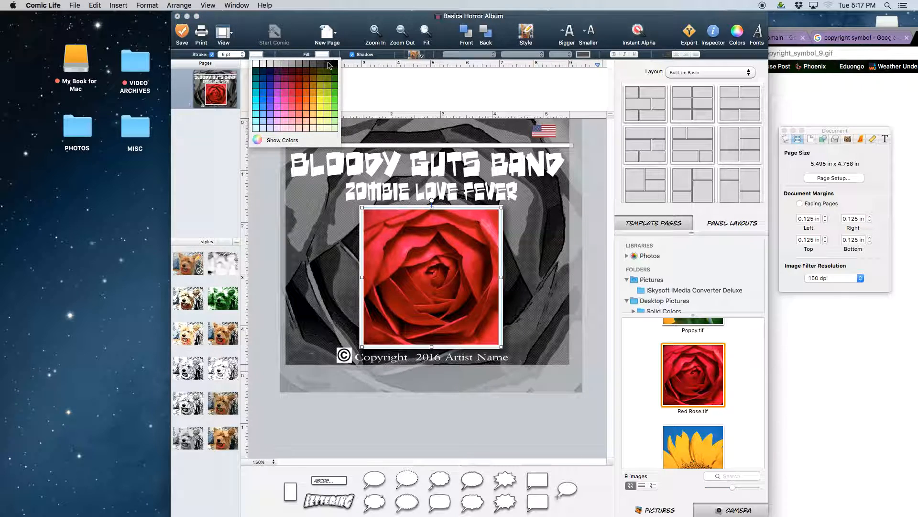
click(336, 66)
click(463, 449)
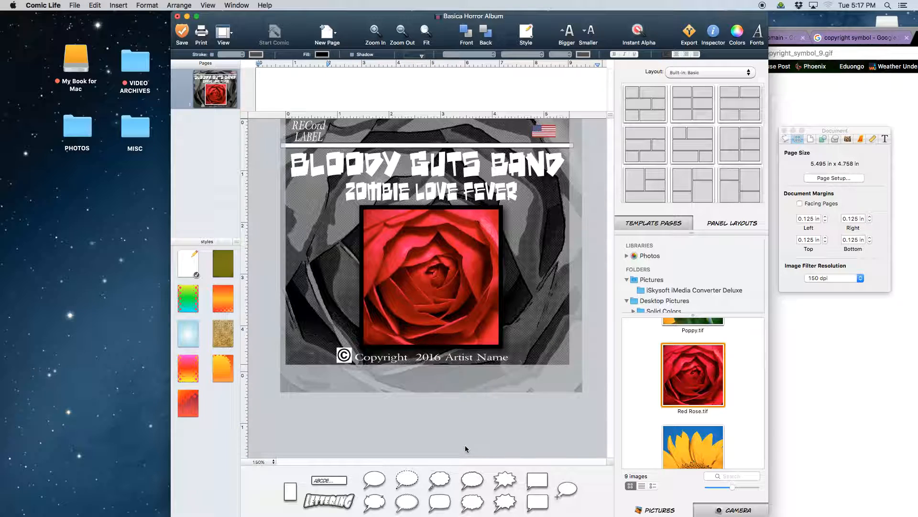
key(super+s)
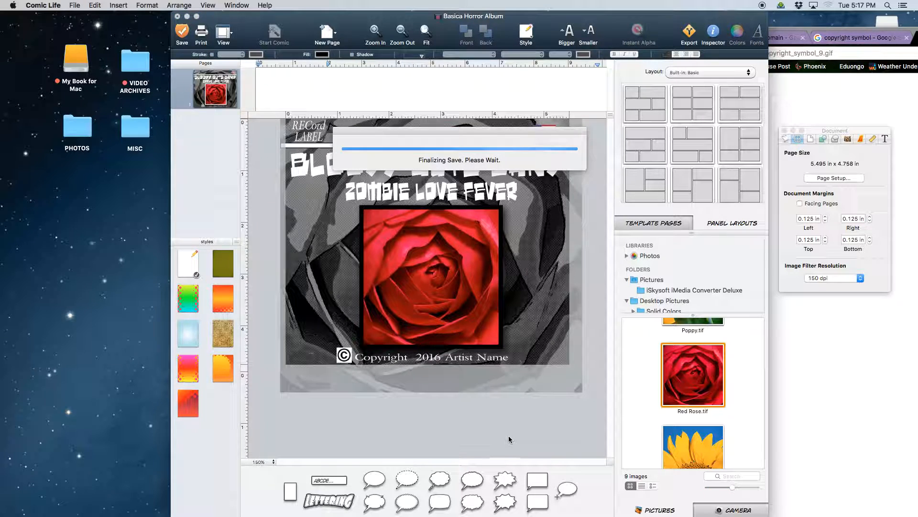
Give both the band name and album title lettering a shadow and a 1.5 pt olive-yellow stroke.
click(441, 175)
shift+click(431, 188)
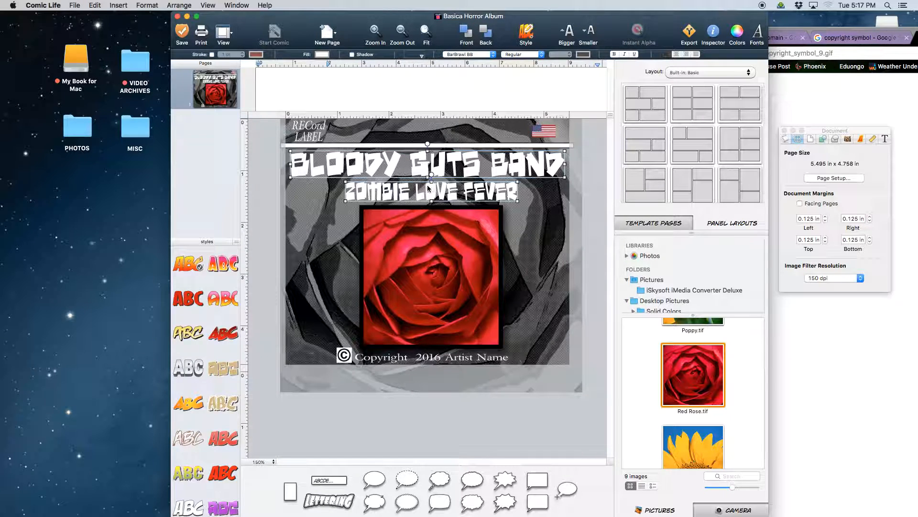
click(352, 54)
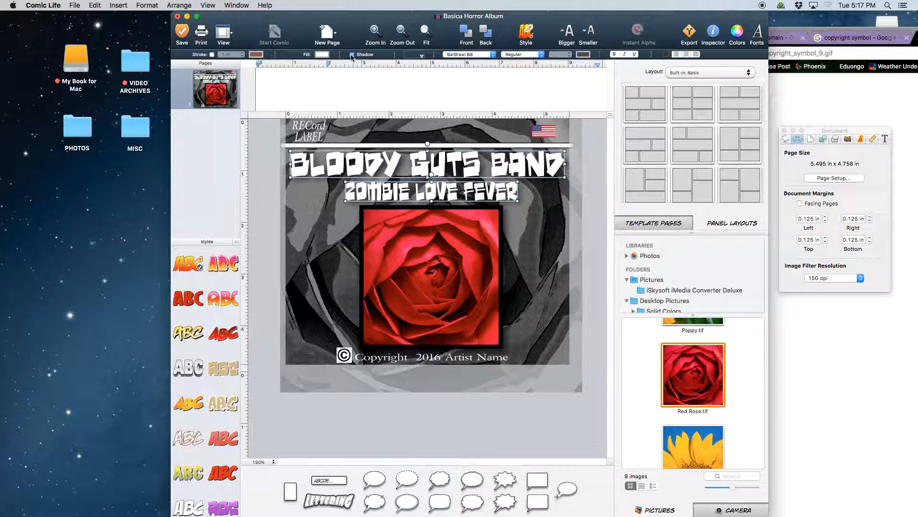
click(213, 54)
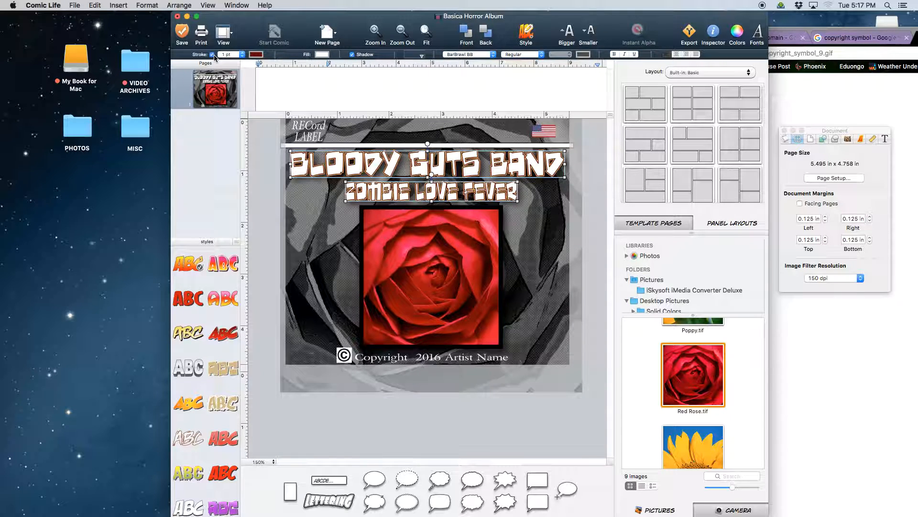
click(243, 54)
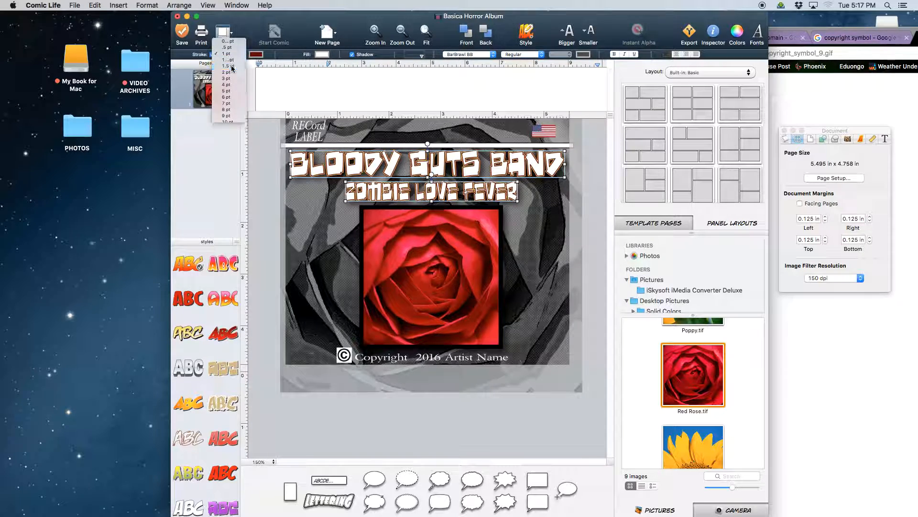
click(229, 62)
click(257, 54)
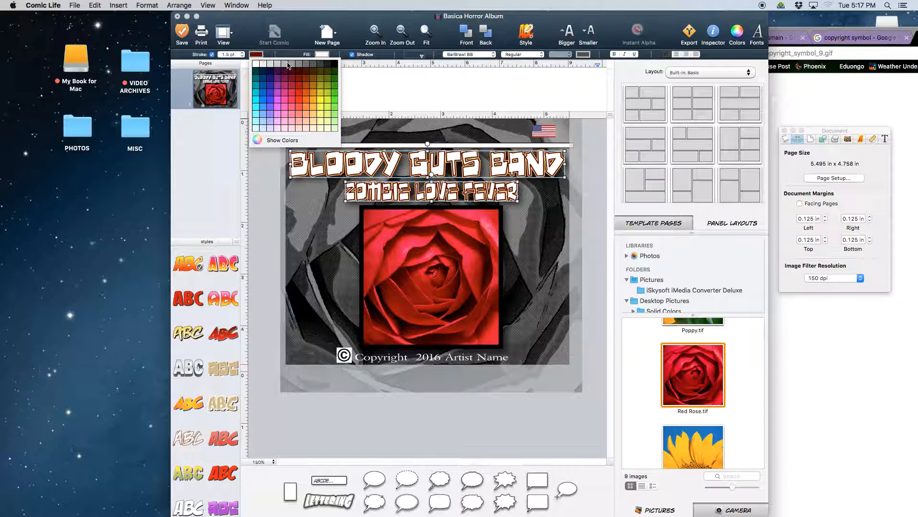
click(313, 88)
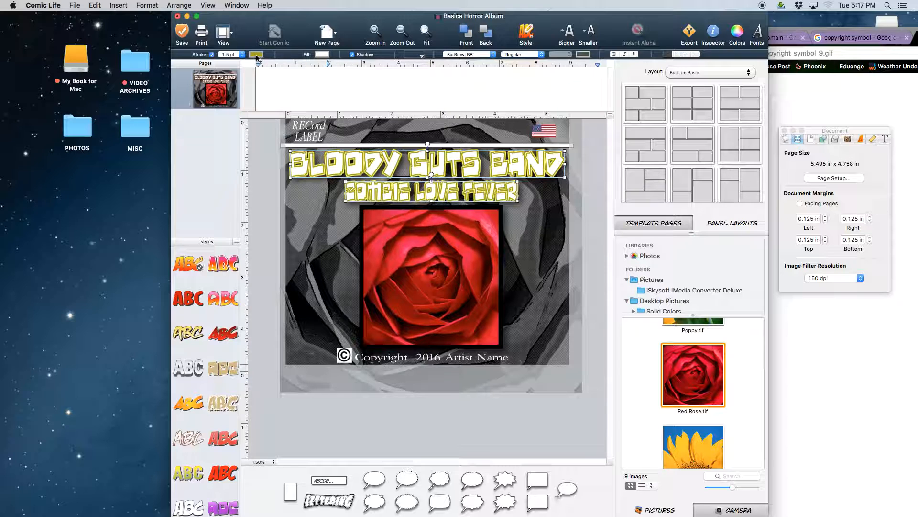
Try red and gray stroke colors on the band name and album title lettering.
click(257, 55)
click(296, 98)
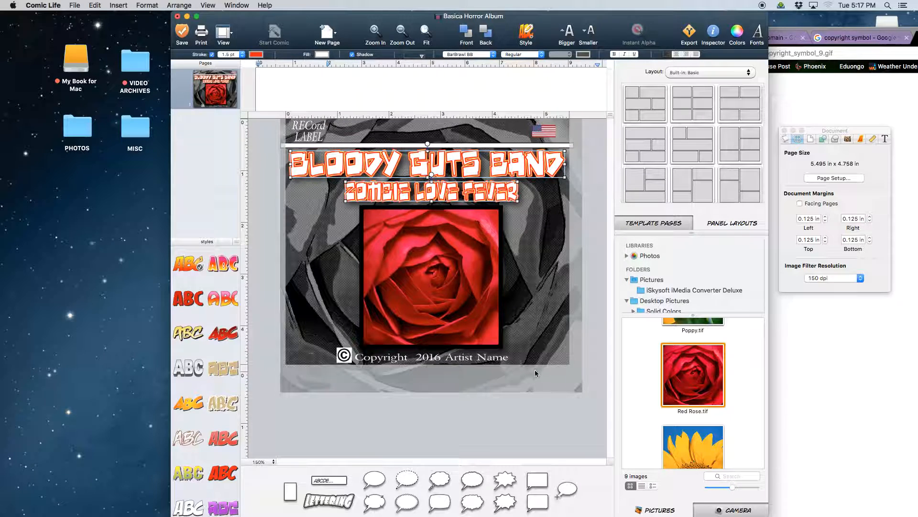
click(257, 54)
click(301, 66)
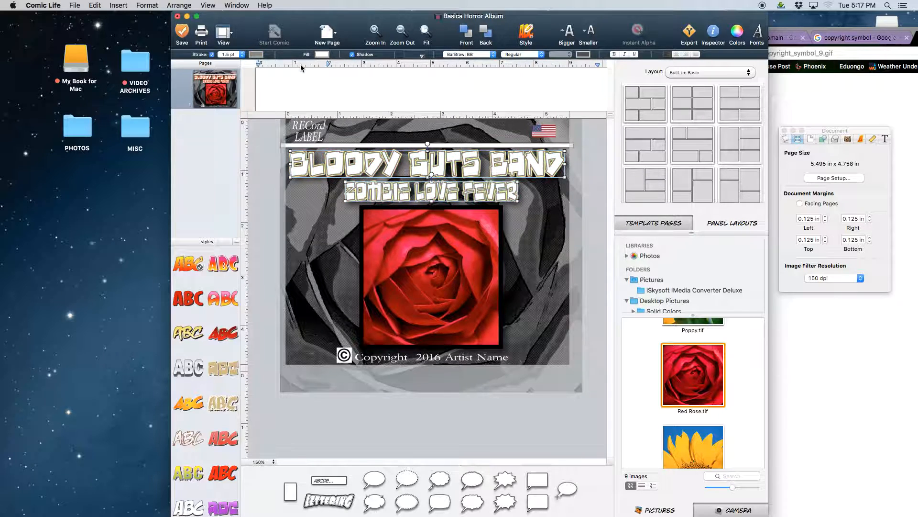
Remove the stroke from both the band name and album title lettering, and deselect them.
click(212, 55)
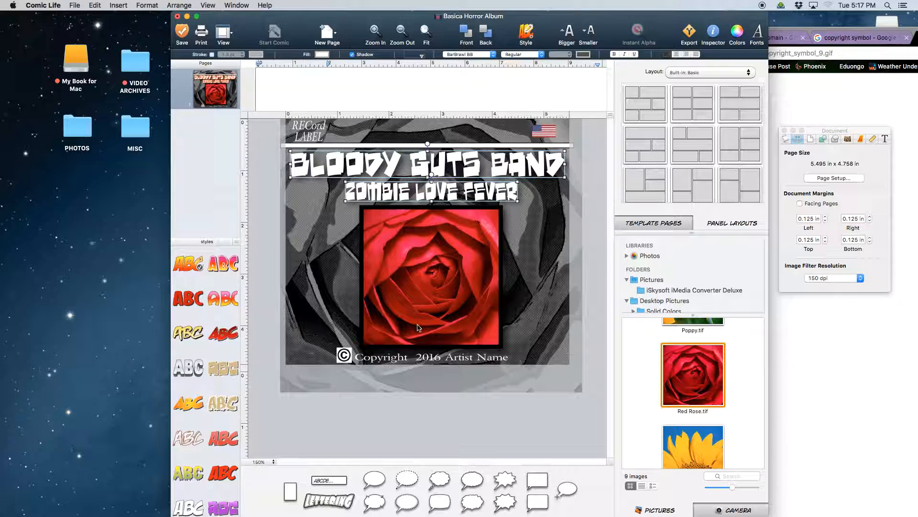
click(432, 395)
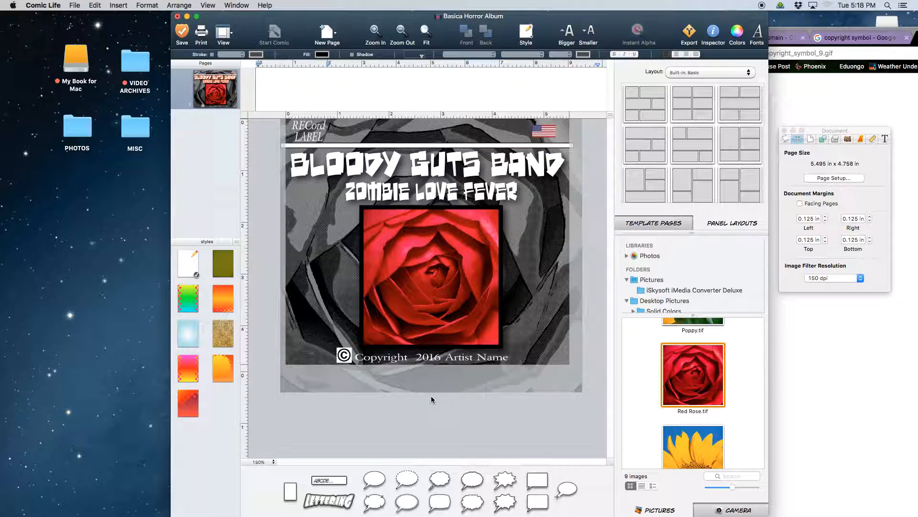
Replace "Artist Name" in the copyright line with "Bloody Guts Band" and shift the © symbol left so it sits before the text.
double_click(458, 360)
drag(450, 362, 510, 362)
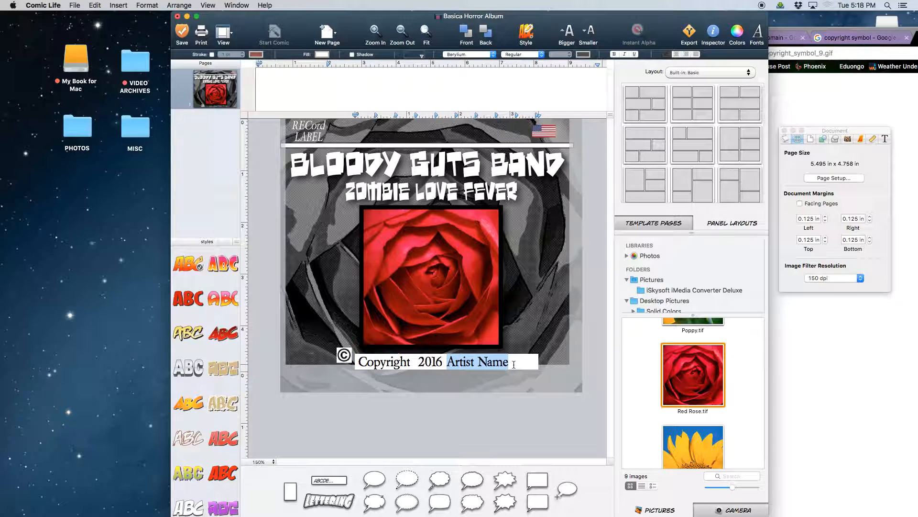
text(Bloody C)
key(BackSpace)
text(Guts Band)
key(Escape)
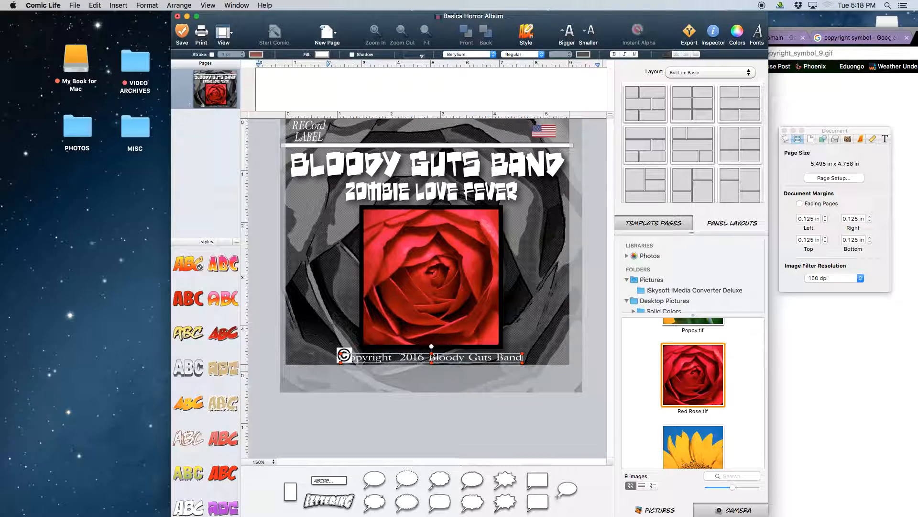
click(457, 438)
drag(346, 357, 333, 358)
click(429, 422)
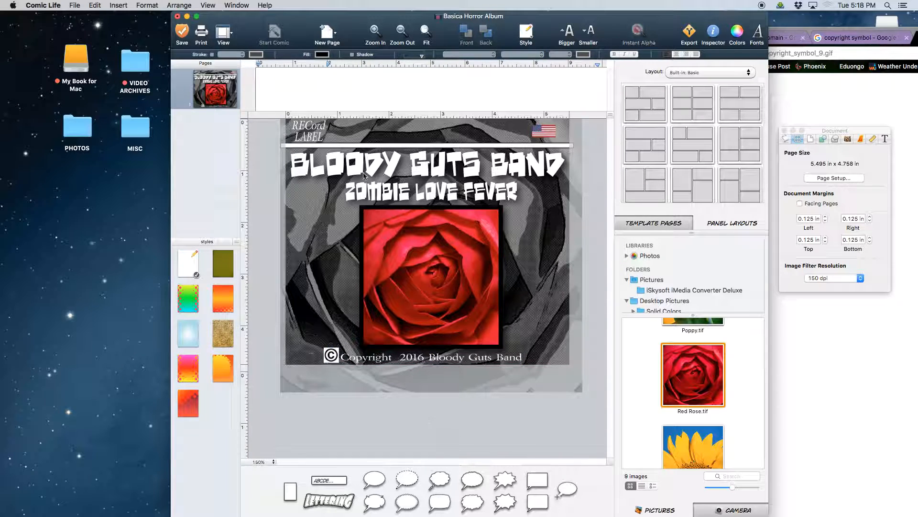
Change the upper record label lettering to "Zombie Flesh Eating" and widen it to about 2 in.
double_click(319, 128)
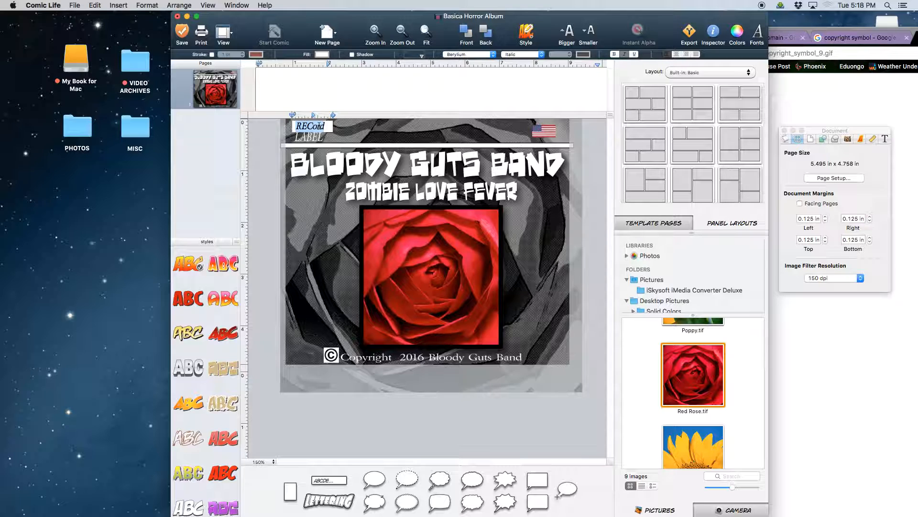
text(Zom)
text(bie Flexh Eac)
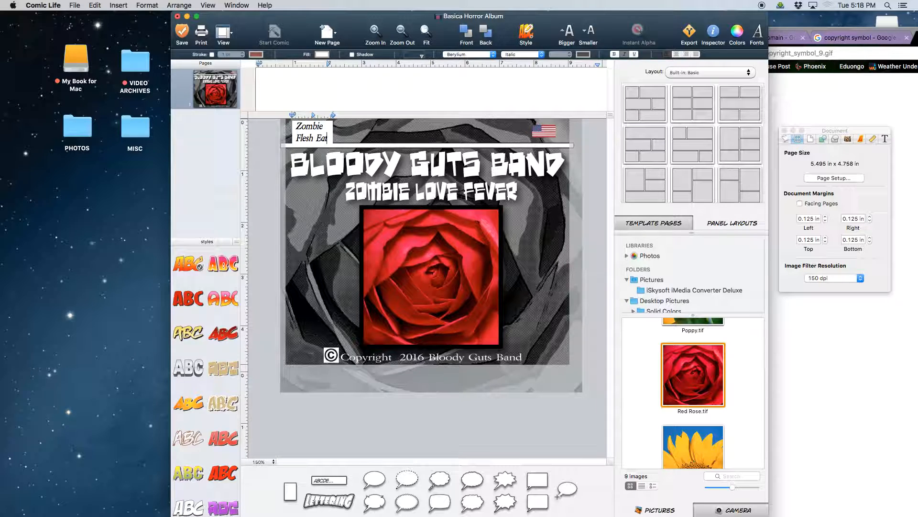
text(ing)
click(359, 122)
click(307, 128)
drag(324, 130, 399, 130)
Change the lower record label lettering to "Records Inc.", widen it to about 1.3 in, and save the document.
double_click(329, 139)
text(Records)
key(Return)
text(Incor)
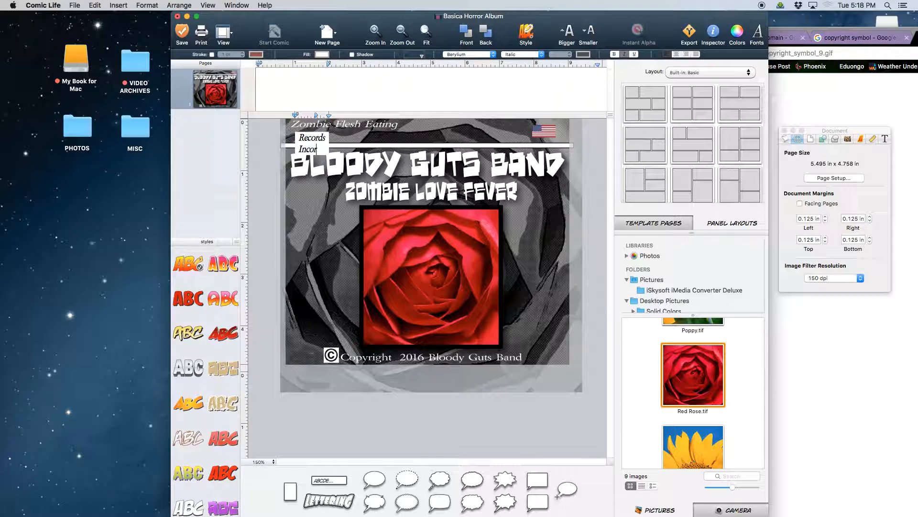
click(333, 138)
drag(324, 138, 338, 138)
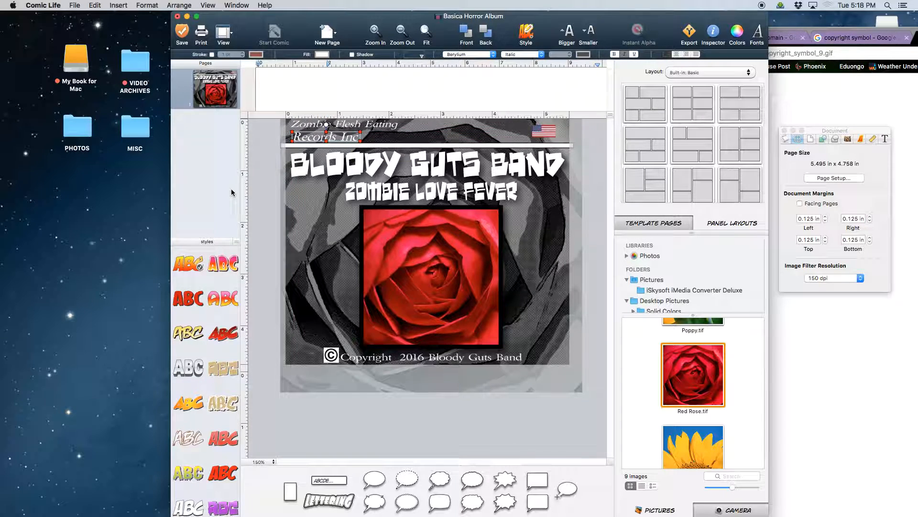
click(562, 134)
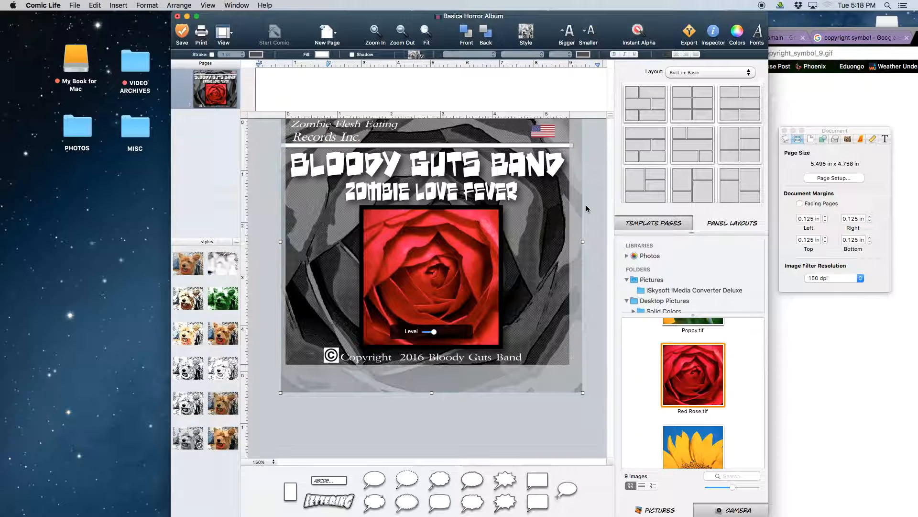
click(585, 235)
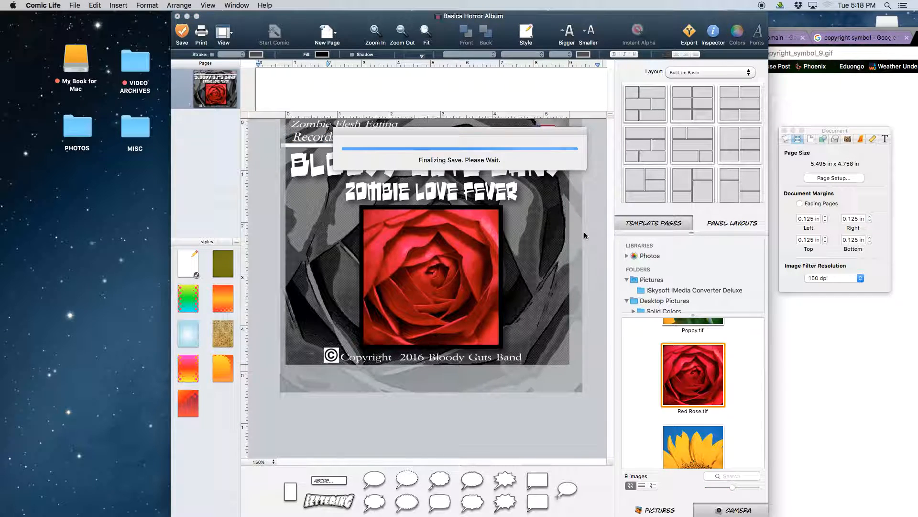
Open the export to images settings and set a JPEG export at 72 dpi.
click(157, 3)
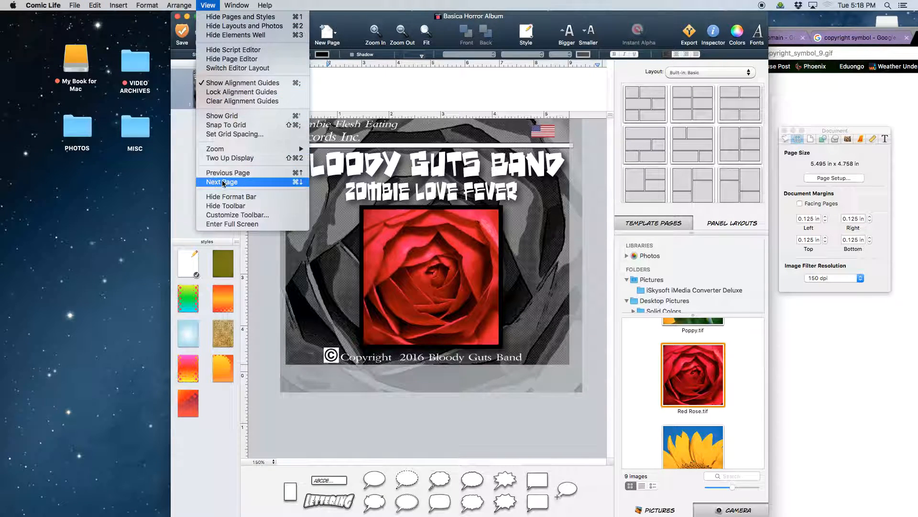
mouse_move(75, 4)
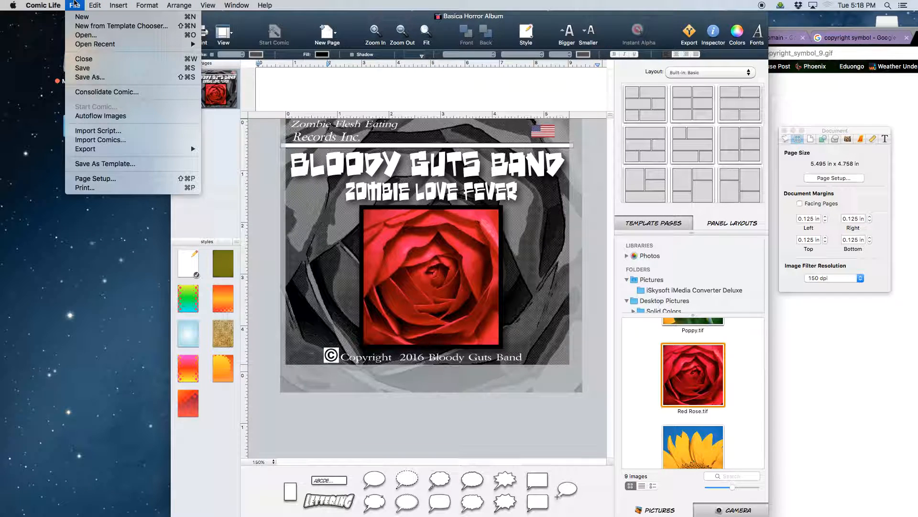
mouse_move(90, 154)
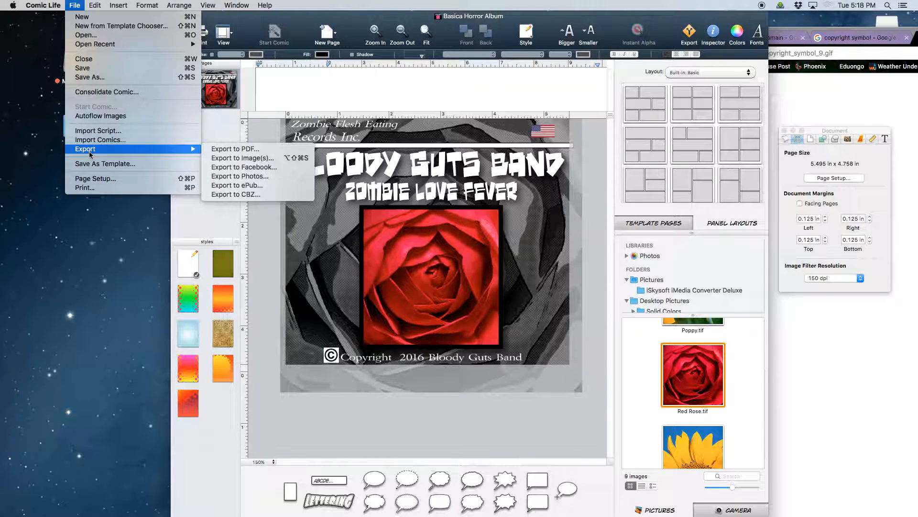
click(256, 159)
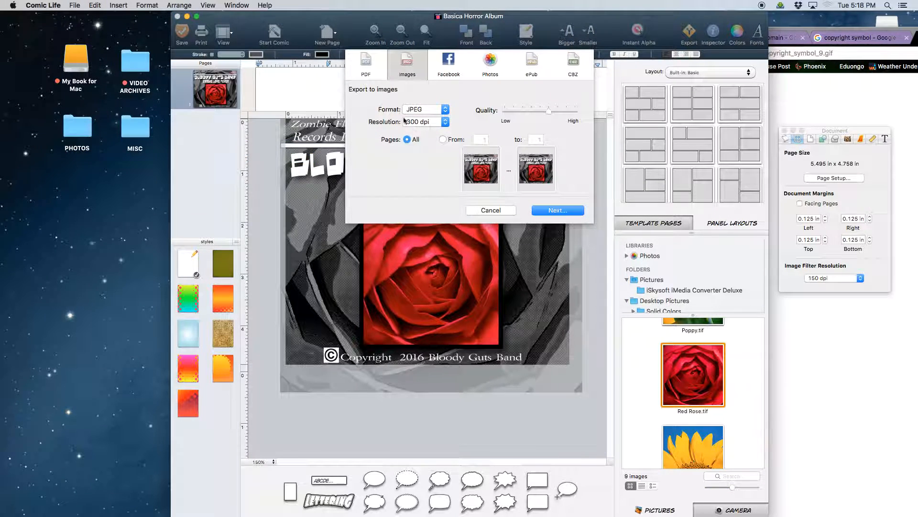
click(429, 122)
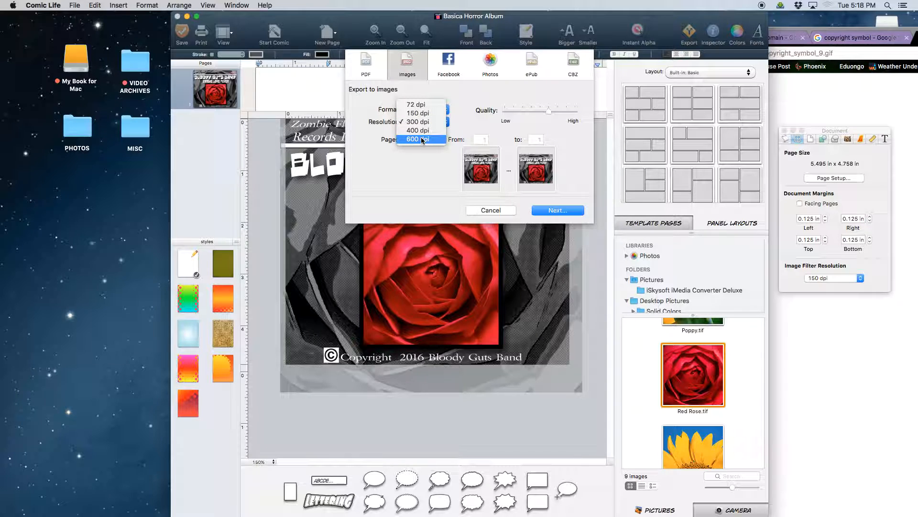
click(432, 106)
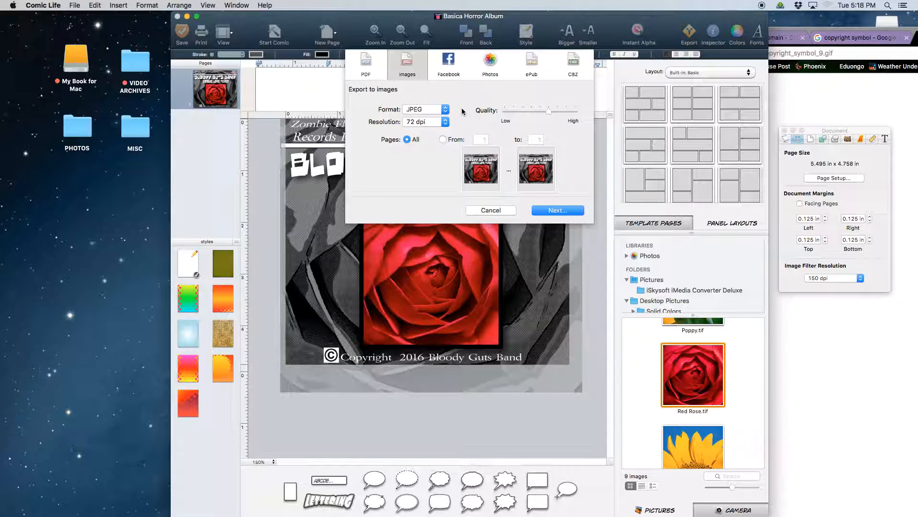
Export the cover image as Basica Horror Album into the ALBUMS folder.
click(573, 209)
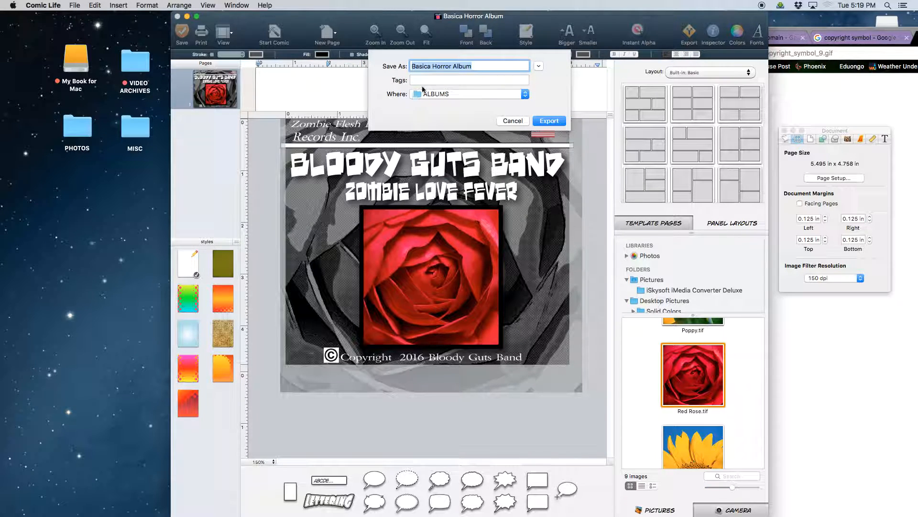
click(484, 66)
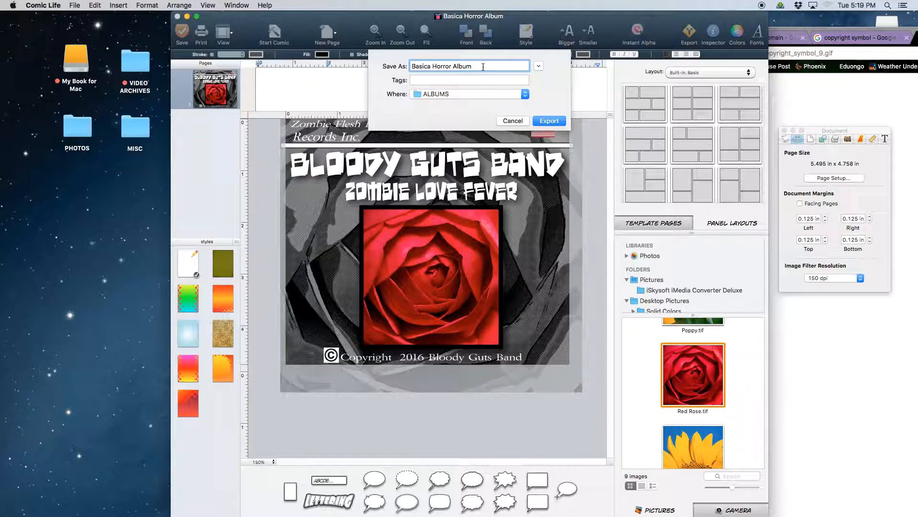
click(447, 91)
click(554, 105)
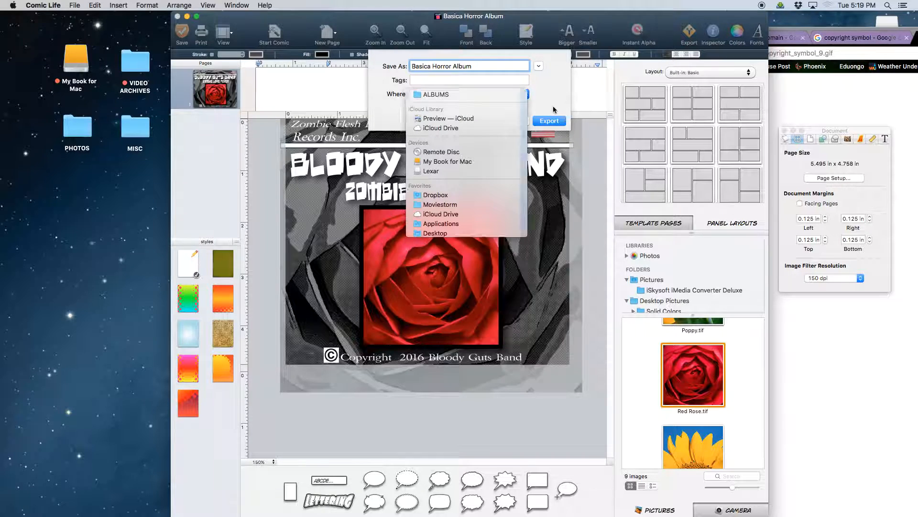
click(548, 123)
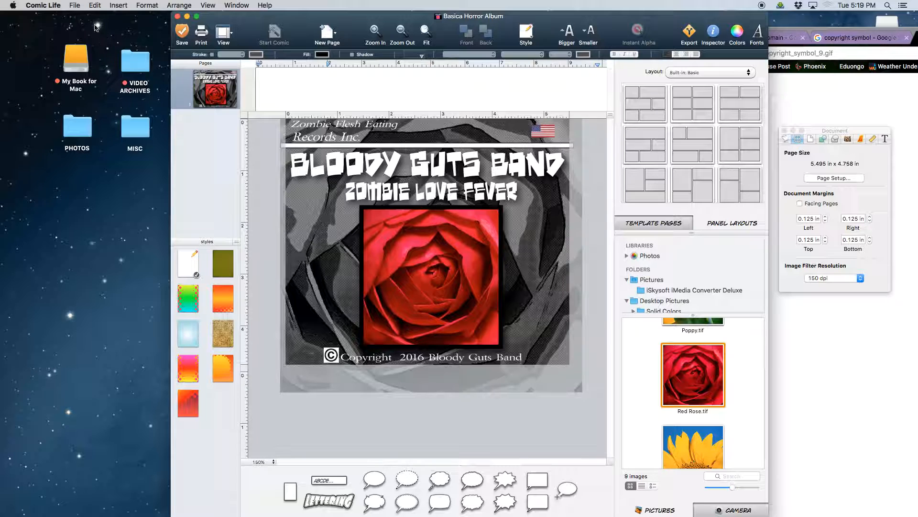
Switch to Finder and open the ALBUMS folder to look for the exported cover.
click(74, 5)
click(46, 47)
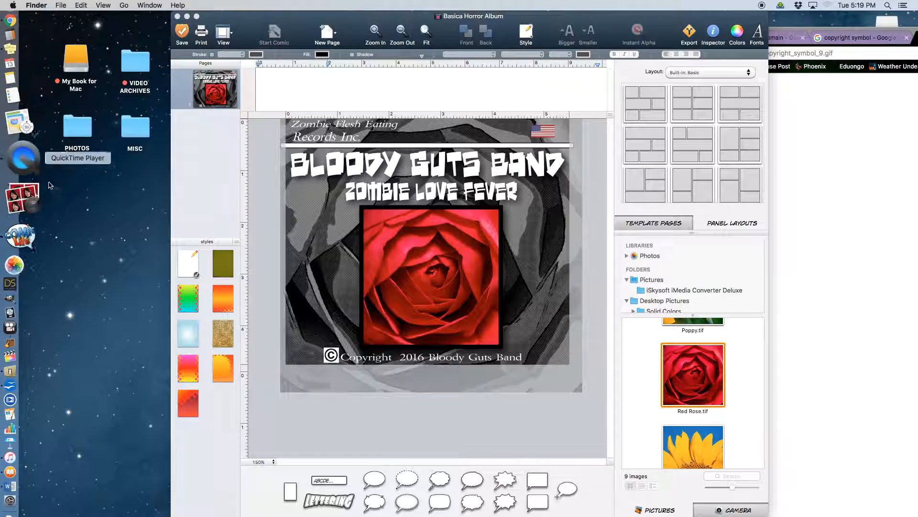
right_click(95, 224)
click(73, 221)
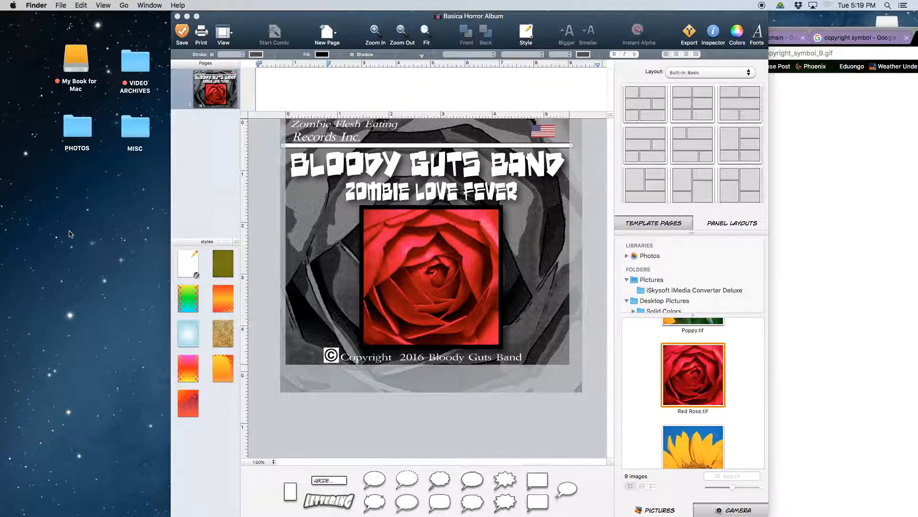
key(super+f)
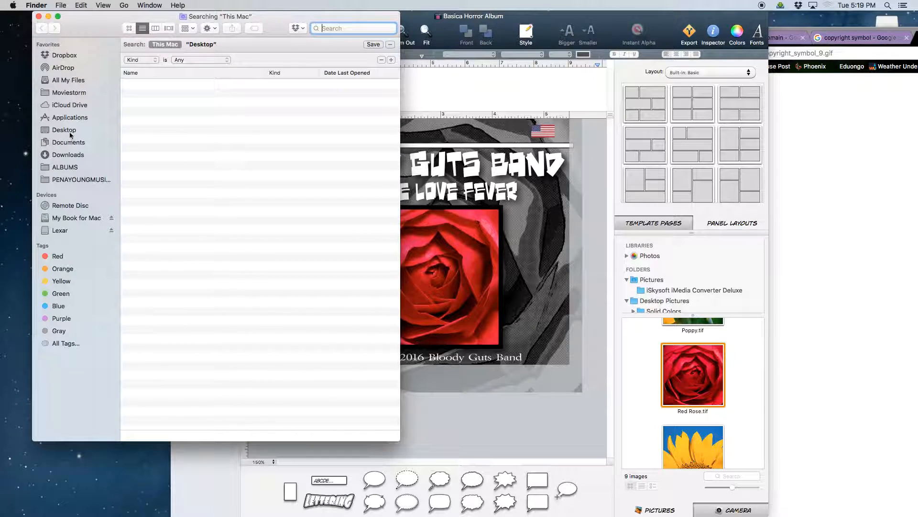
click(64, 167)
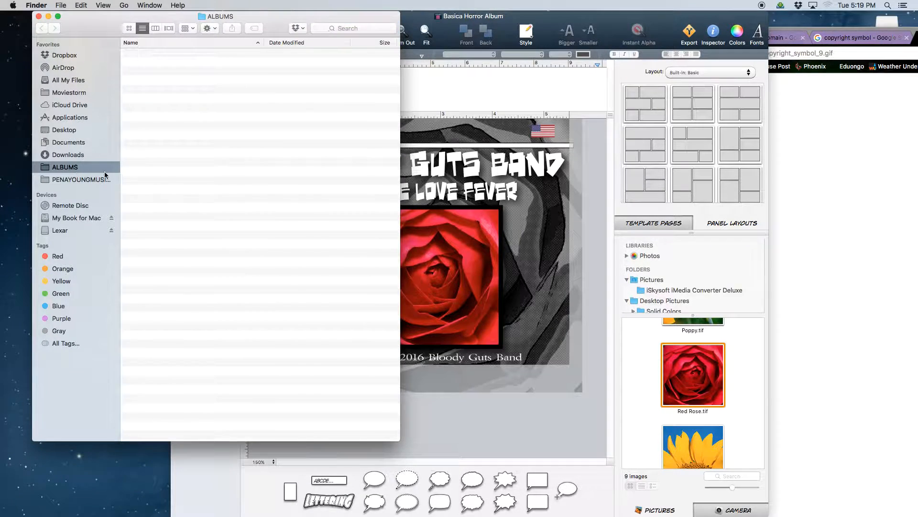
Check My Book for Mac and the ALBUMS folder sorted by date modified for the exported cover, and close the Finder window.
click(42, 29)
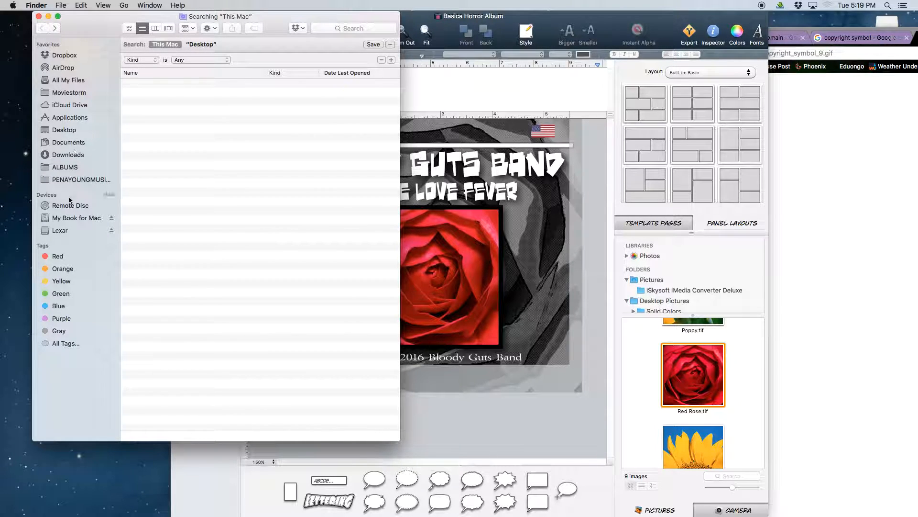
click(70, 218)
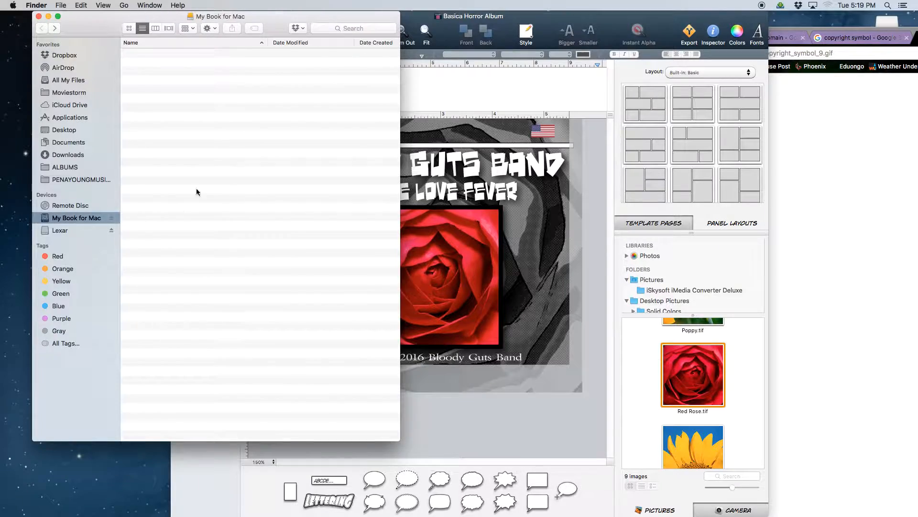
click(330, 43)
double_click(185, 54)
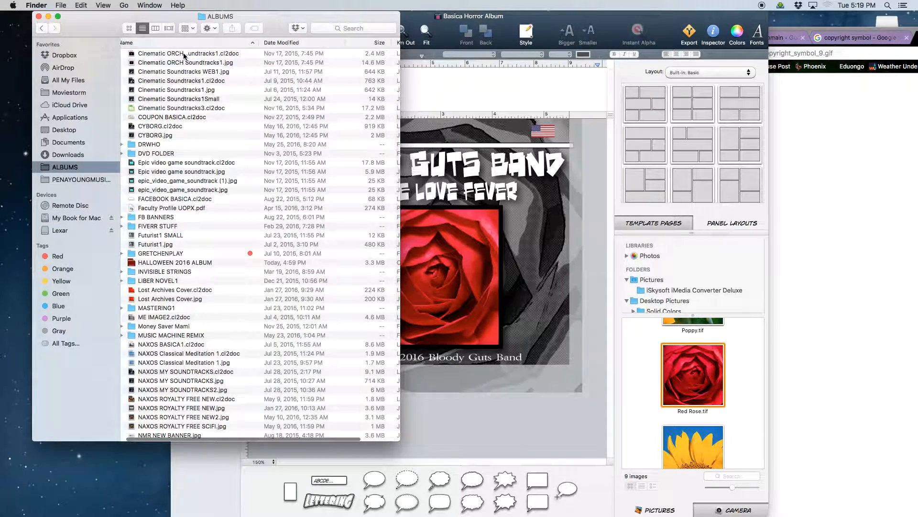
click(335, 44)
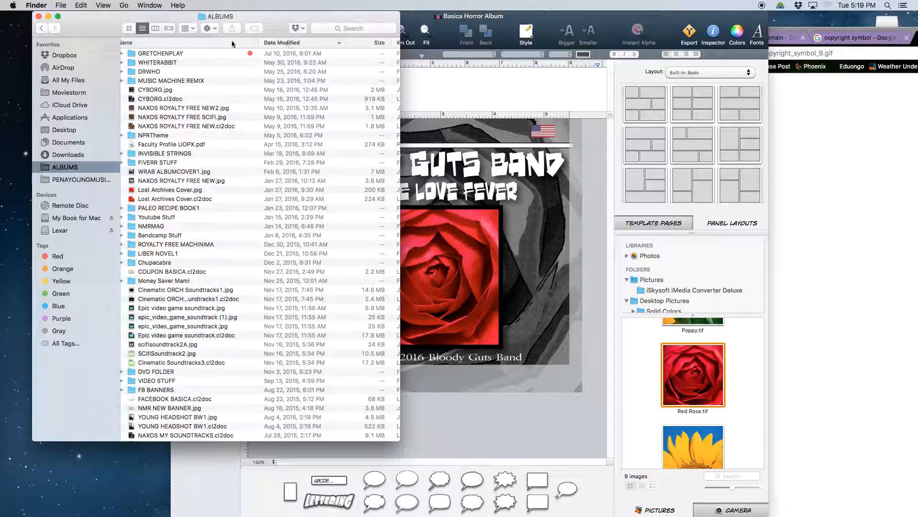
click(339, 44)
scroll(201, 57, up, 5)
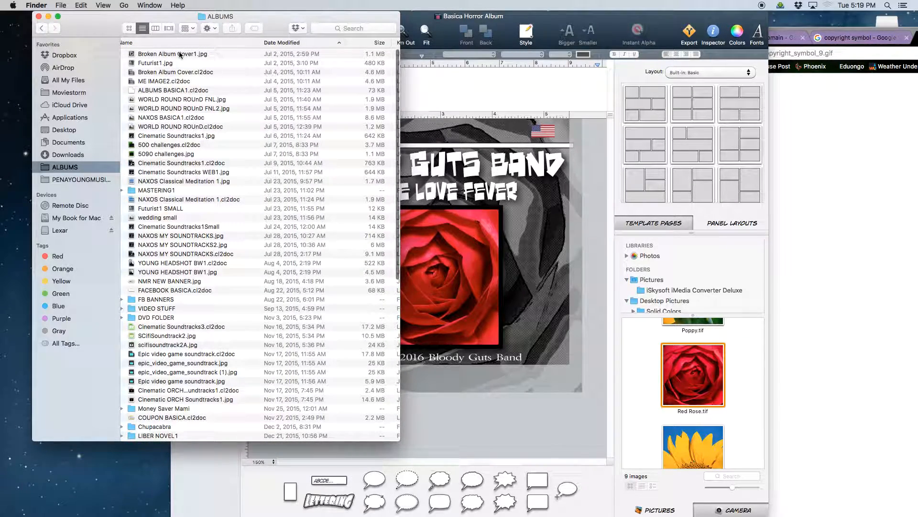
click(39, 16)
Return to Comic Life and export the cover as a 72 dpi JPEG named Basica Horror Album to the Desktop.
click(401, 16)
click(77, 5)
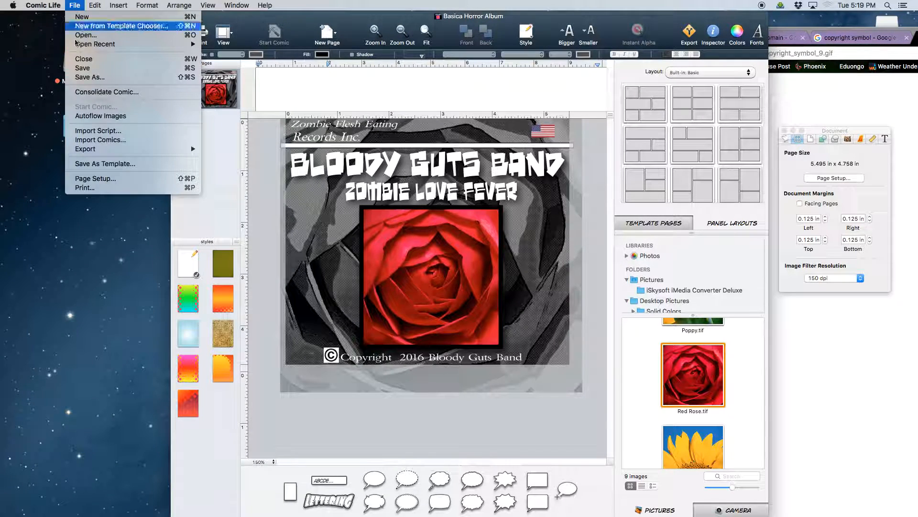
mouse_move(191, 149)
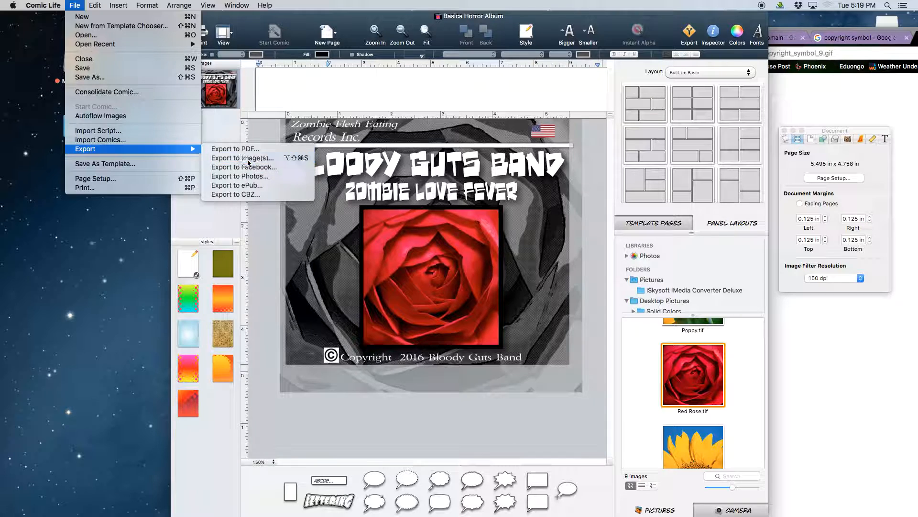
click(244, 158)
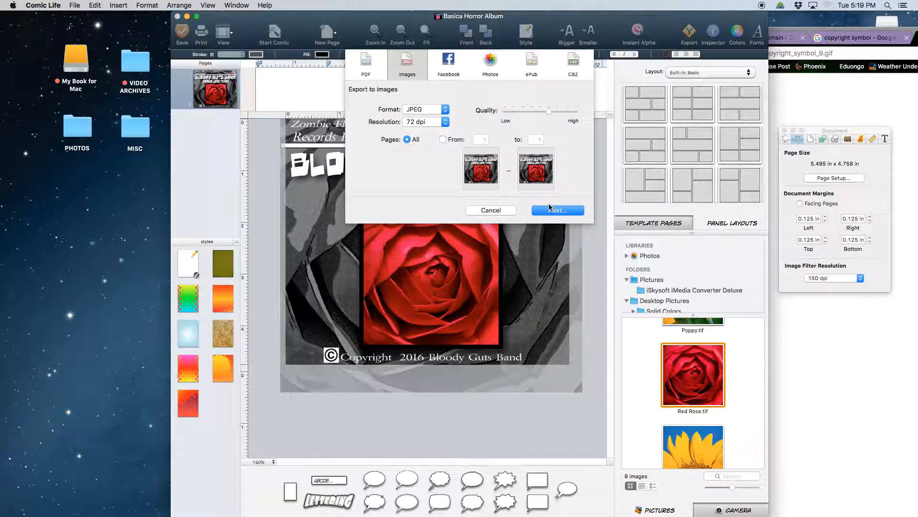
click(555, 210)
click(444, 95)
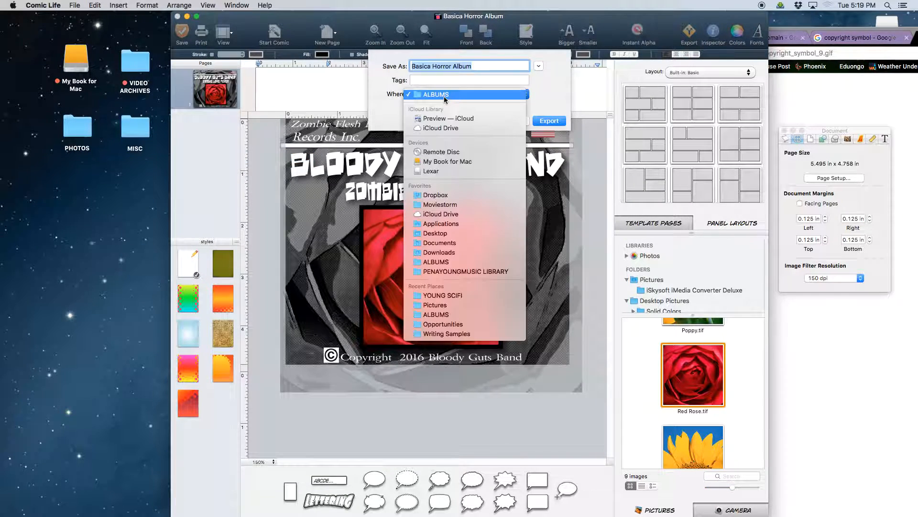
click(466, 234)
click(549, 121)
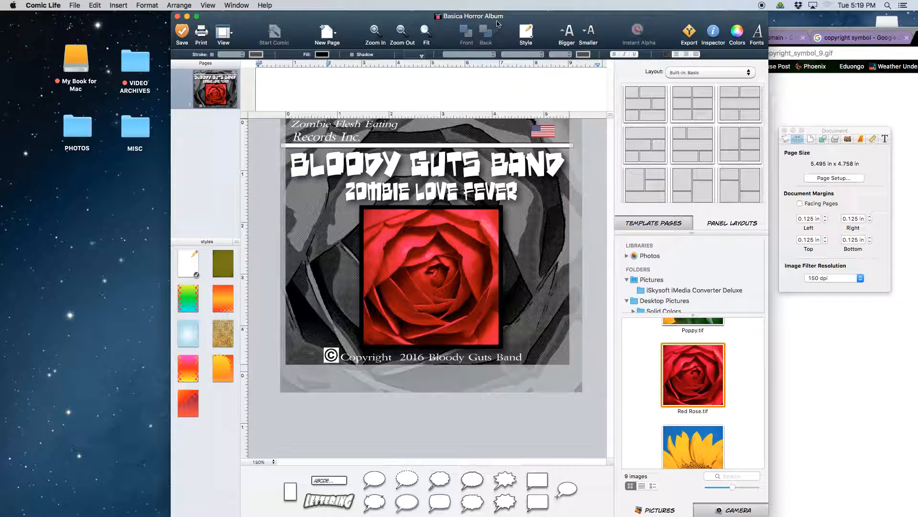
Minimize the Comic Life and browser windows, then open Basica Horror Album.jpg from the desktop and enlarge its preview window to view the whole cover.
drag(473, 15, 333, 16)
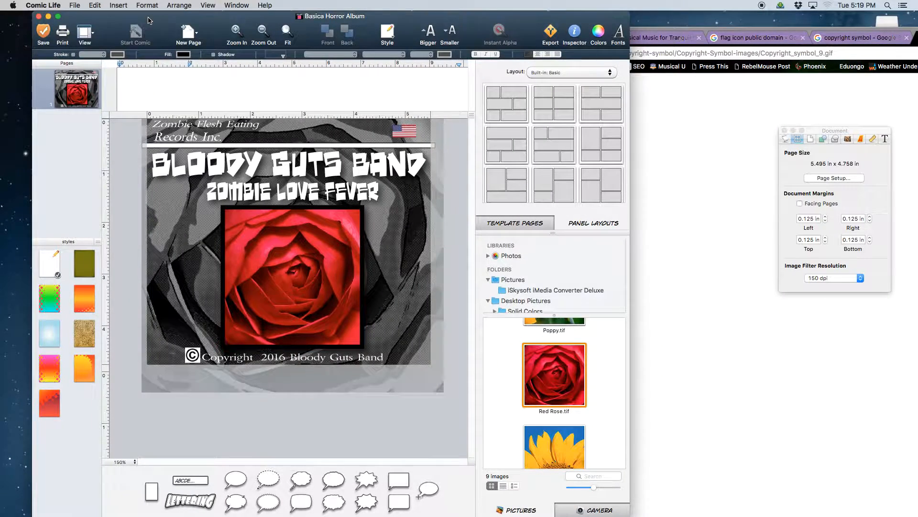
key(super+m)
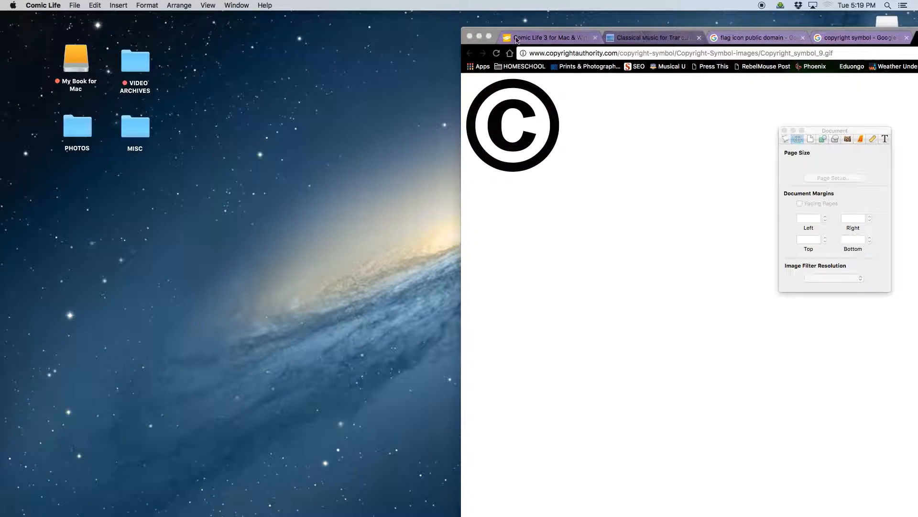
click(479, 36)
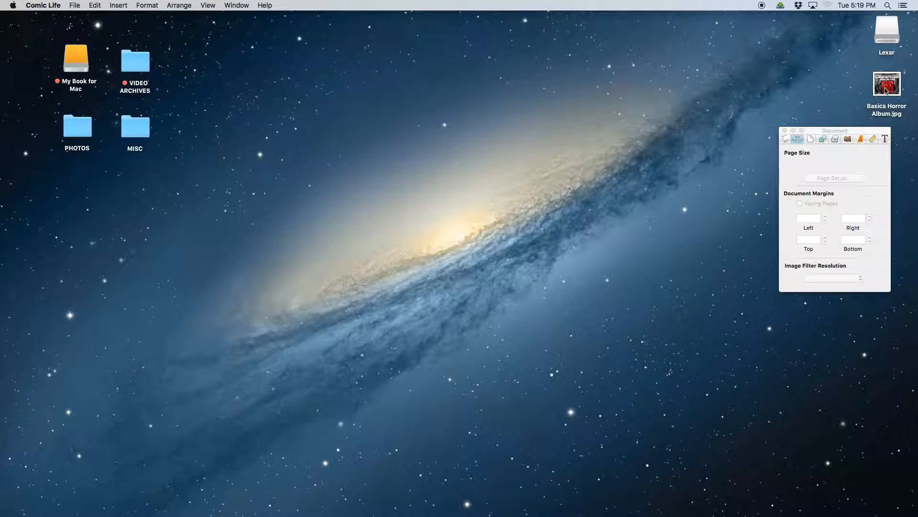
double_click(886, 90)
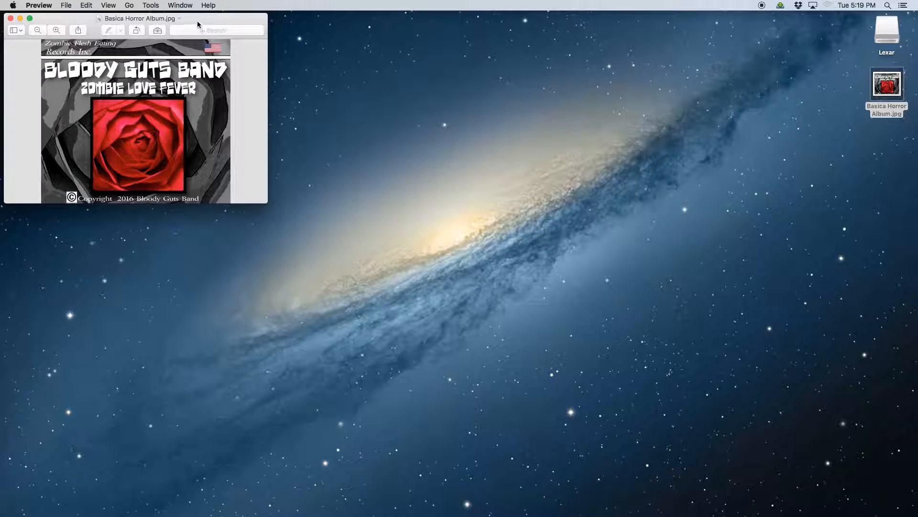
drag(197, 21, 363, 36)
drag(430, 218, 434, 354)
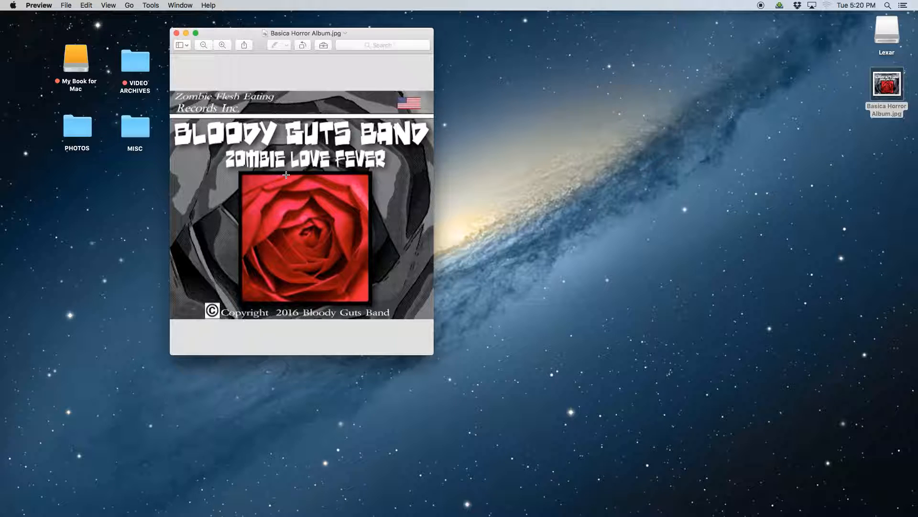
Switch to Chrome, show the Comic Life 3 product page on plasq.com, and move the browser window fully into view.
mouse_move(2, 100)
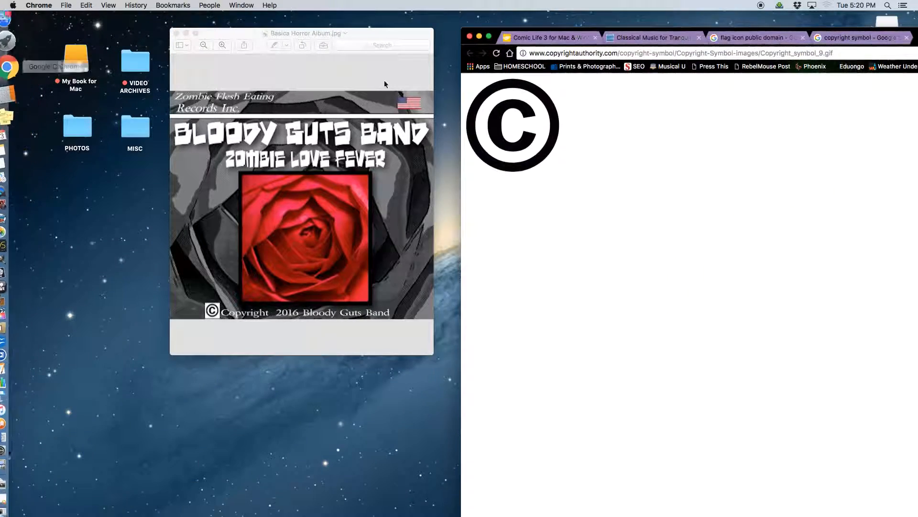
click(544, 39)
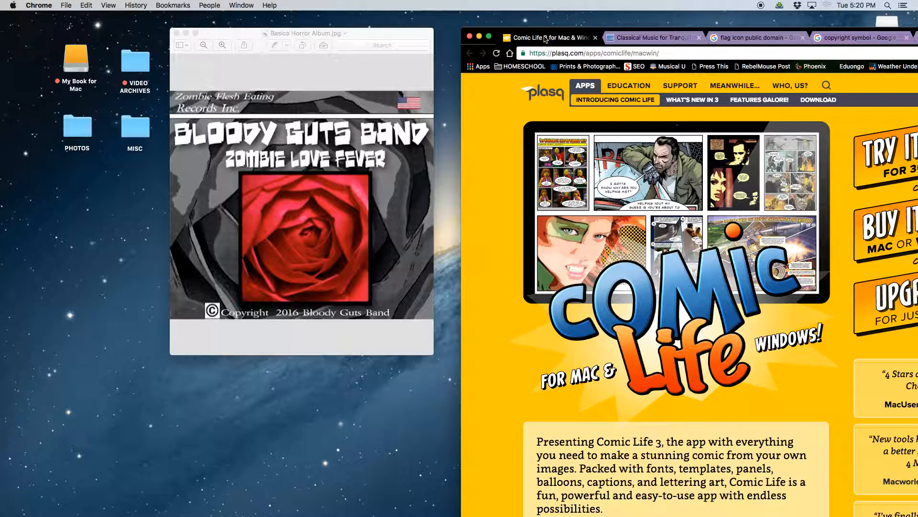
drag(549, 30, 387, 10)
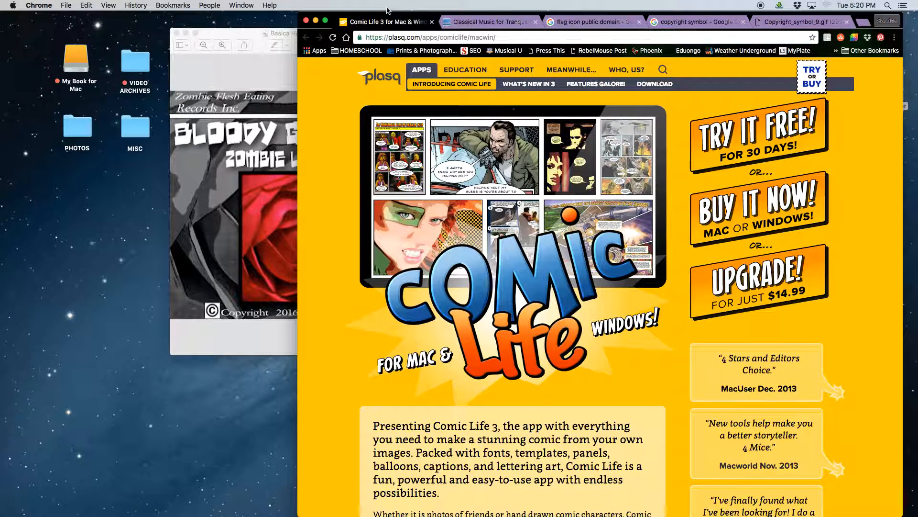